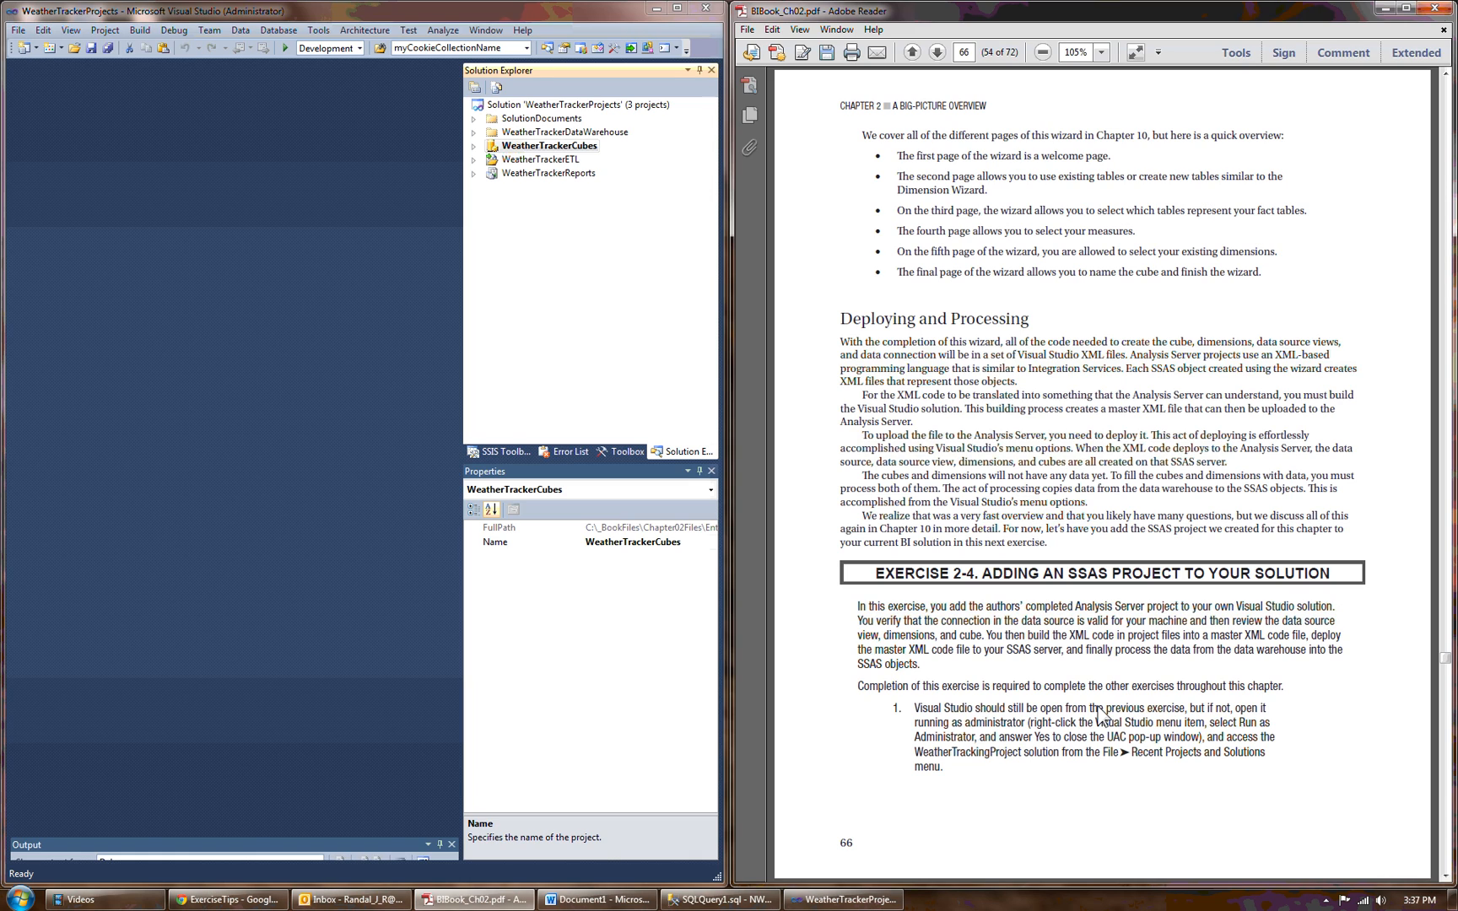
Locate WeatherTrackerCubes.dwproj under Chapter02Files\_SSASFiles\WeatherTrackerCubes for adding as an existing project, and dismiss the dialog without adding it.
click(1445, 876)
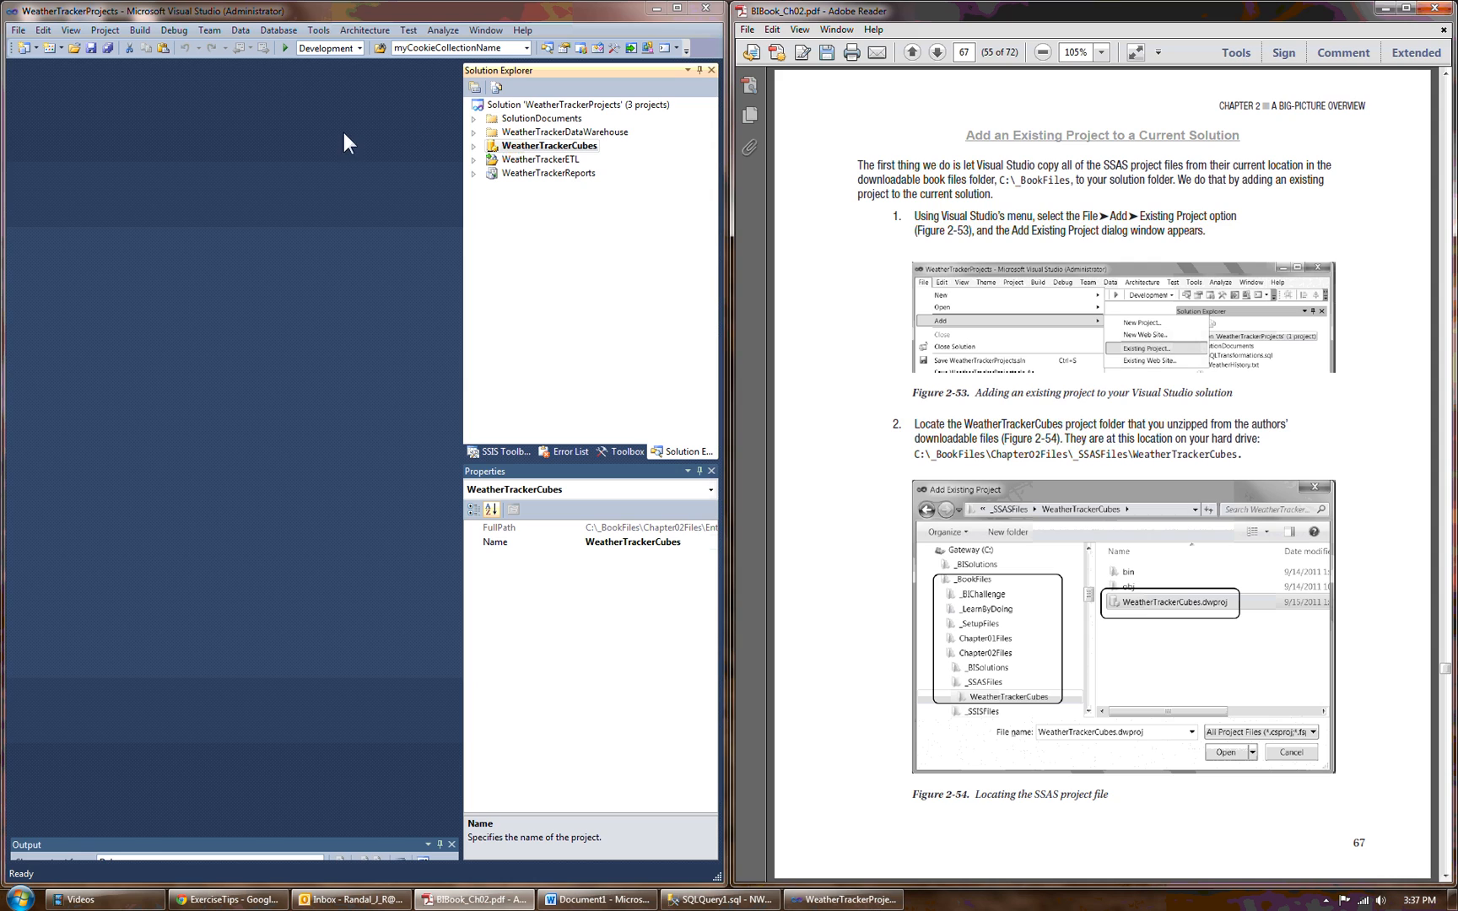
click(18, 30)
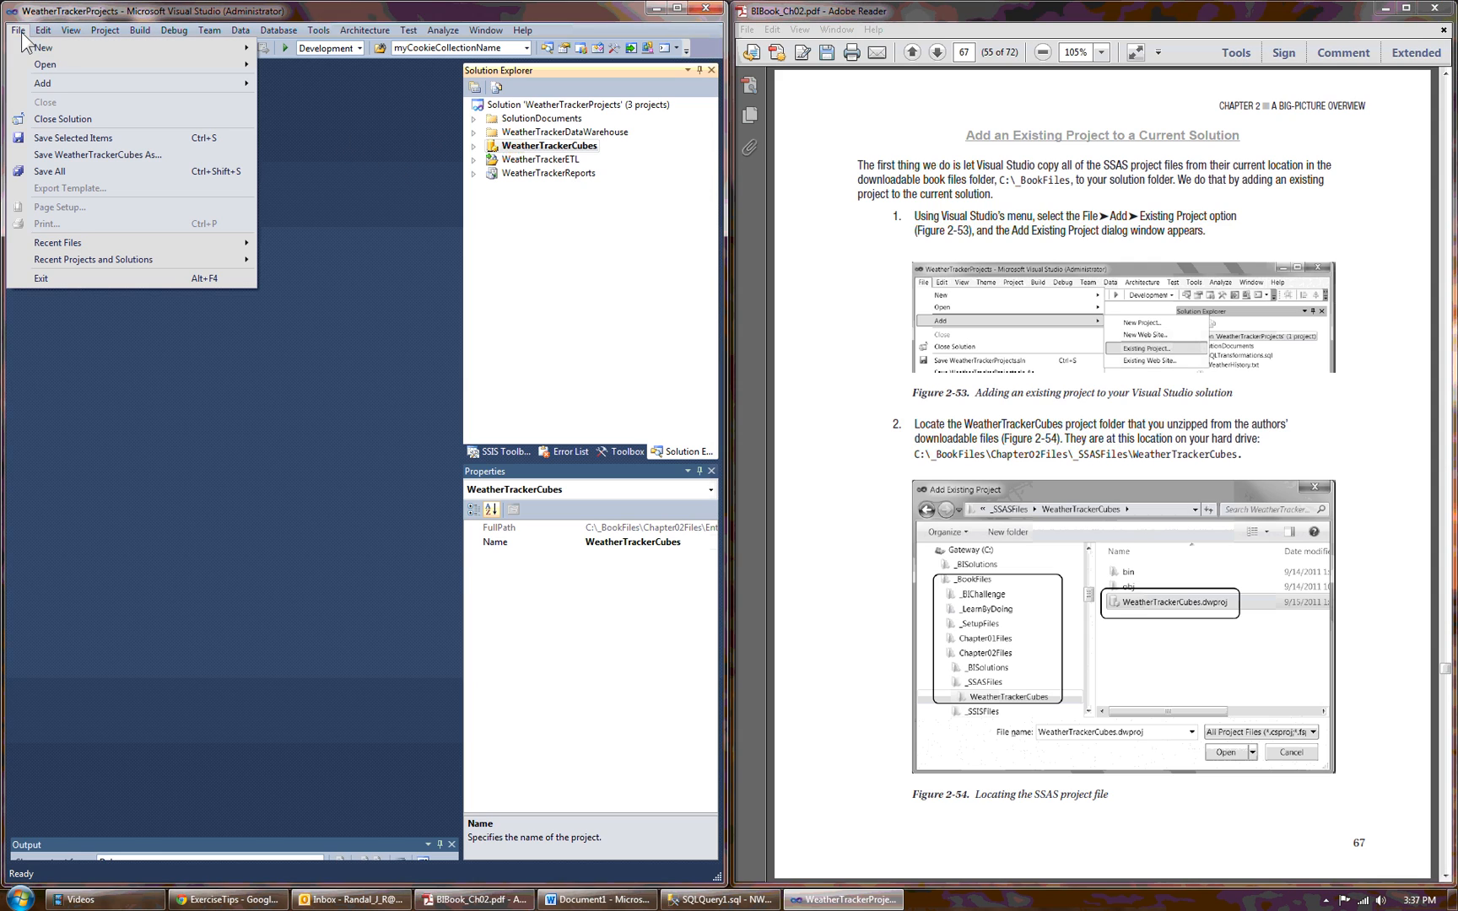
mouse_move(58, 83)
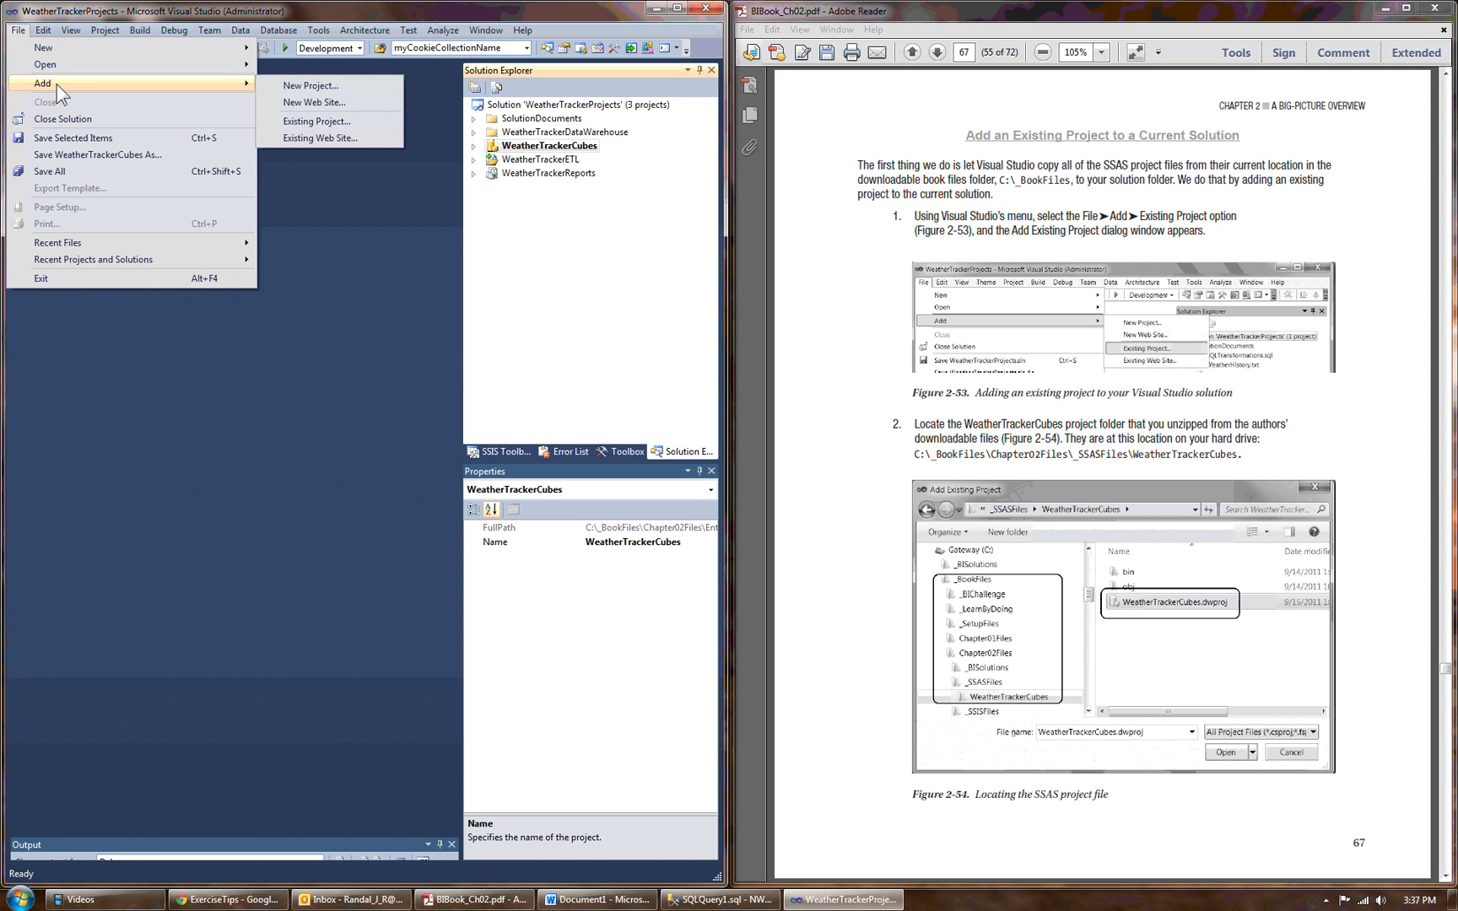
click(351, 121)
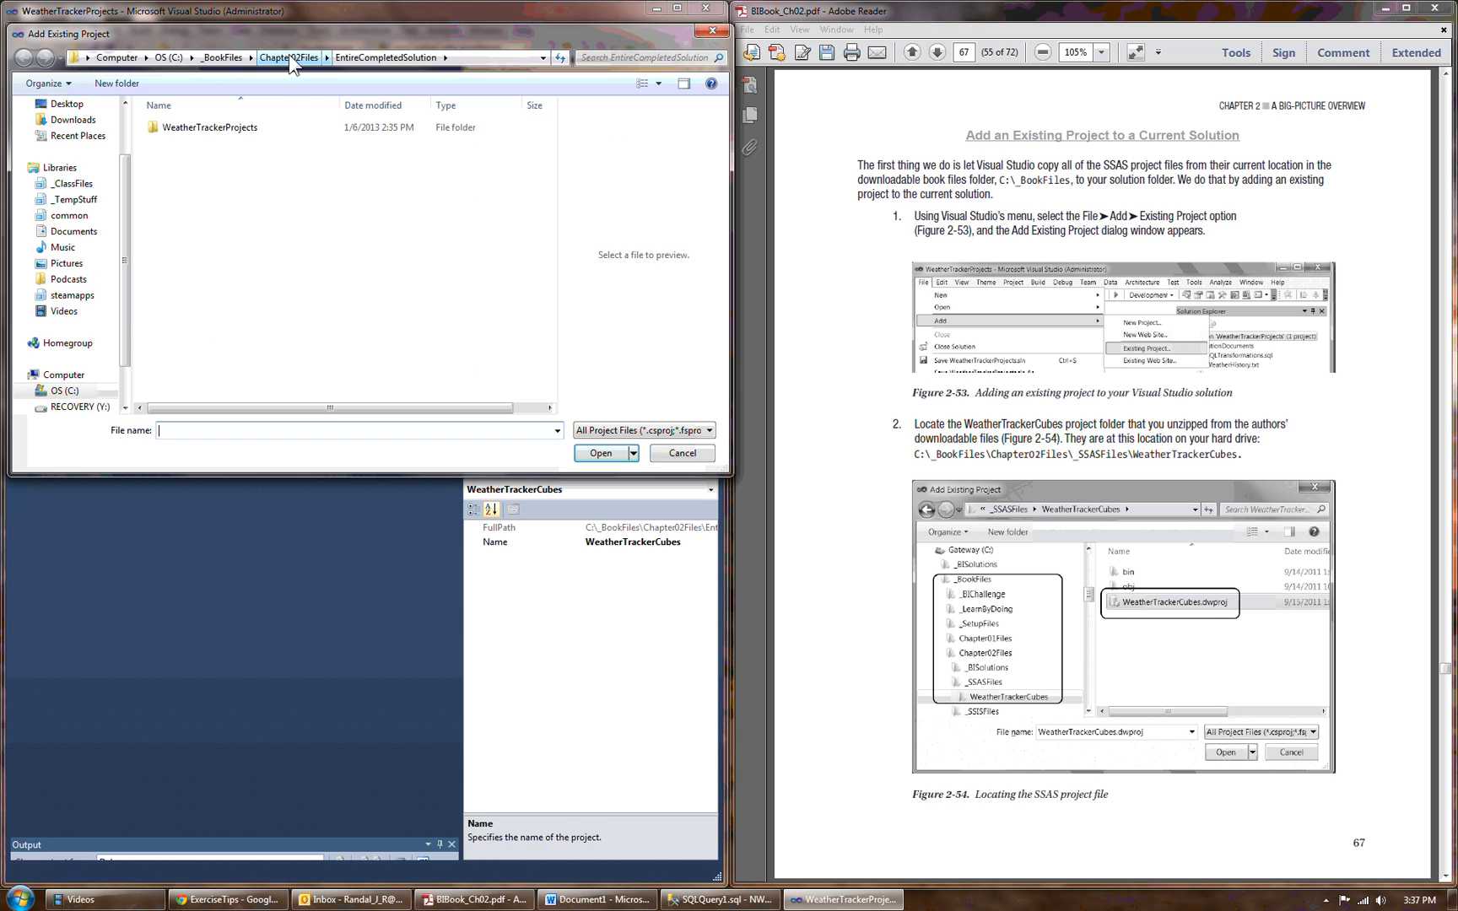
click(287, 57)
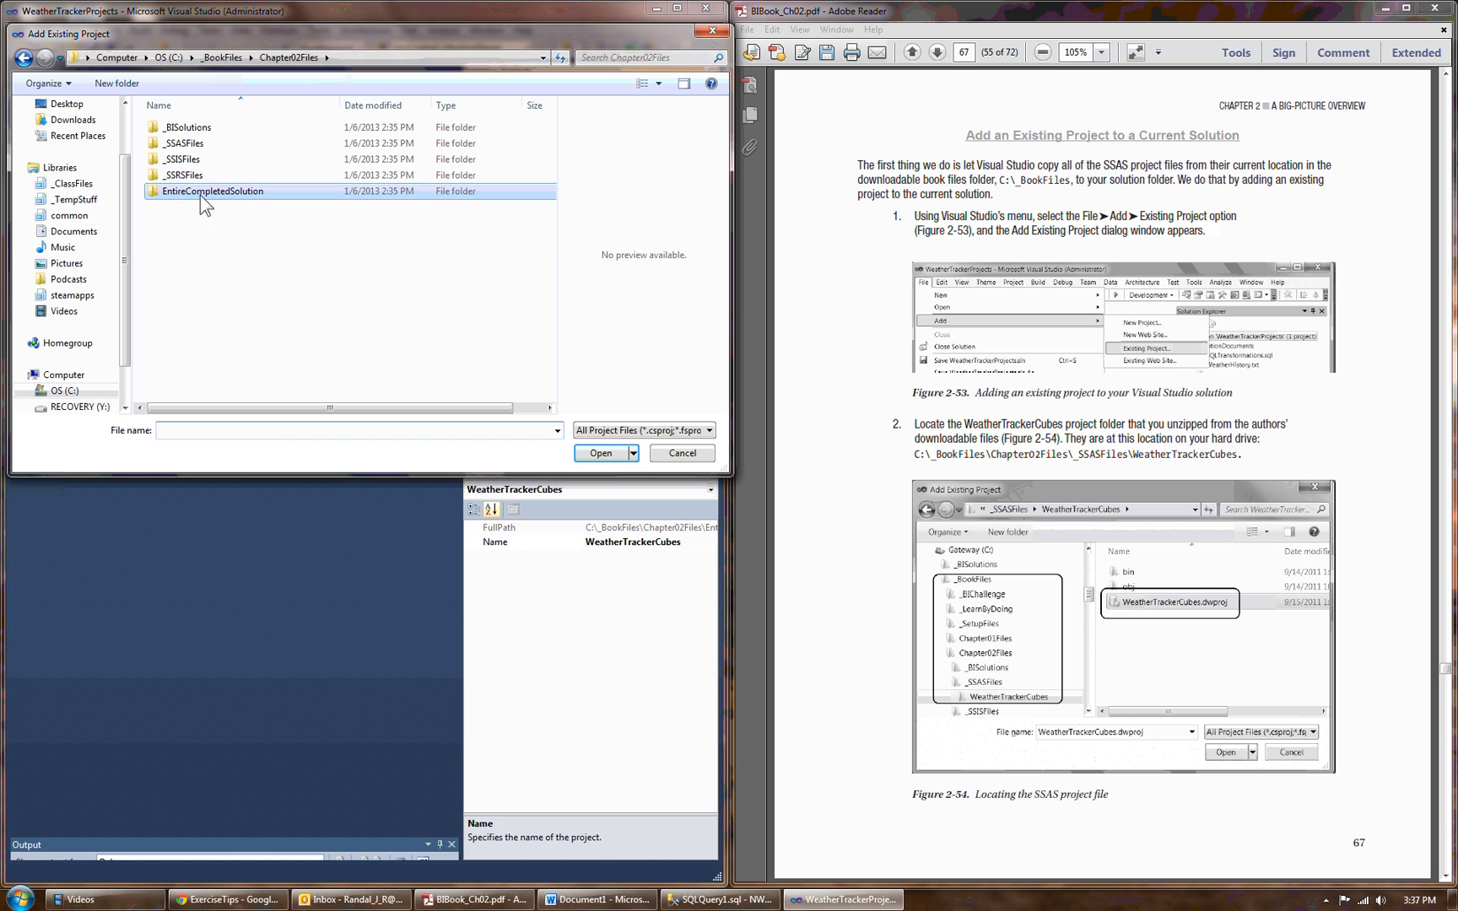
double_click(197, 148)
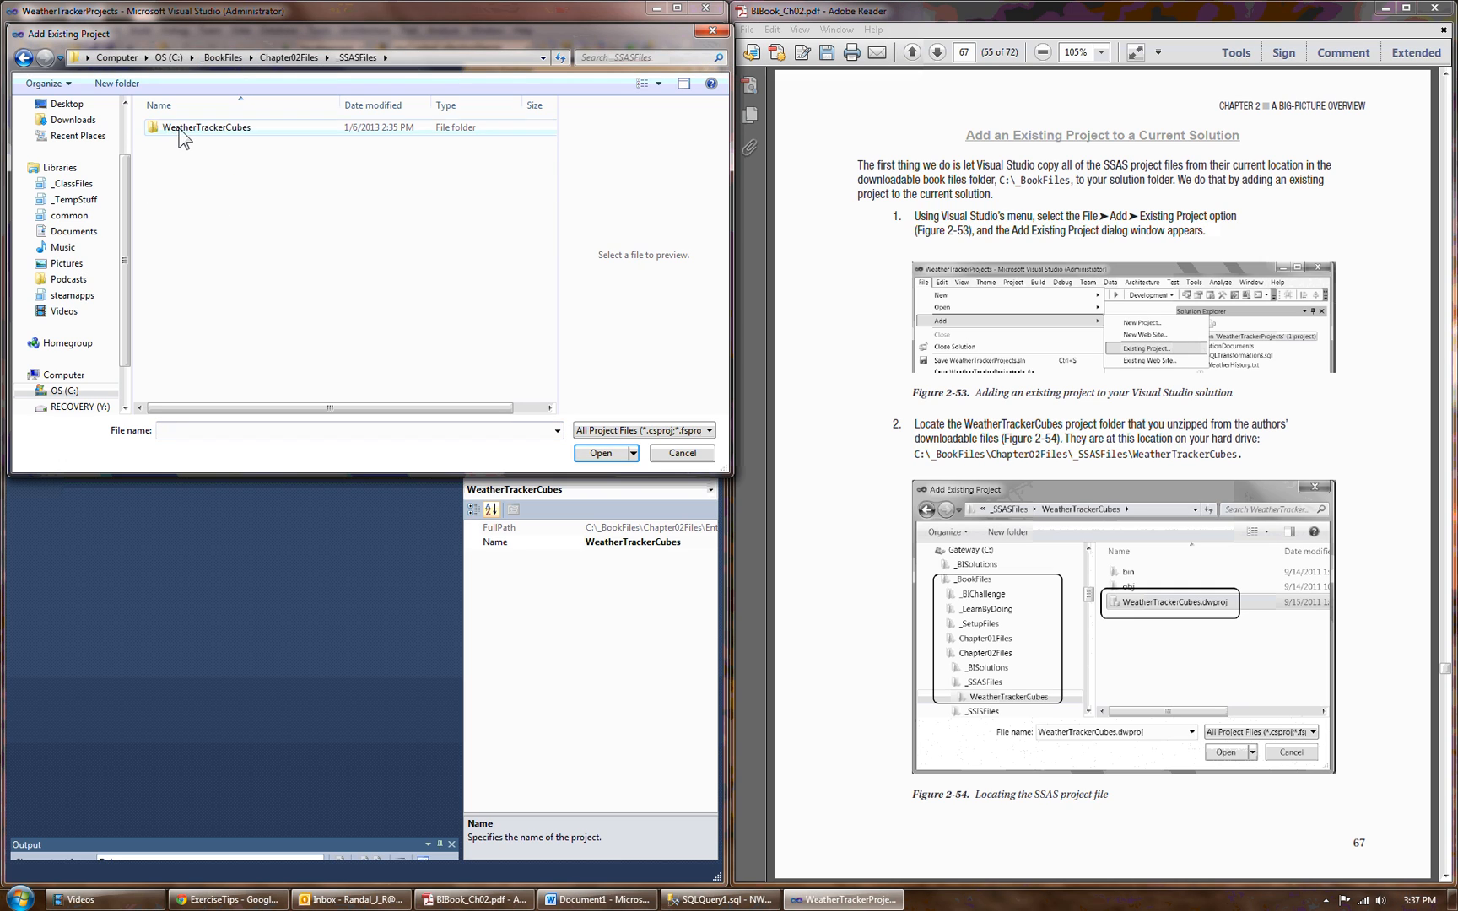
click(172, 127)
double_click(201, 128)
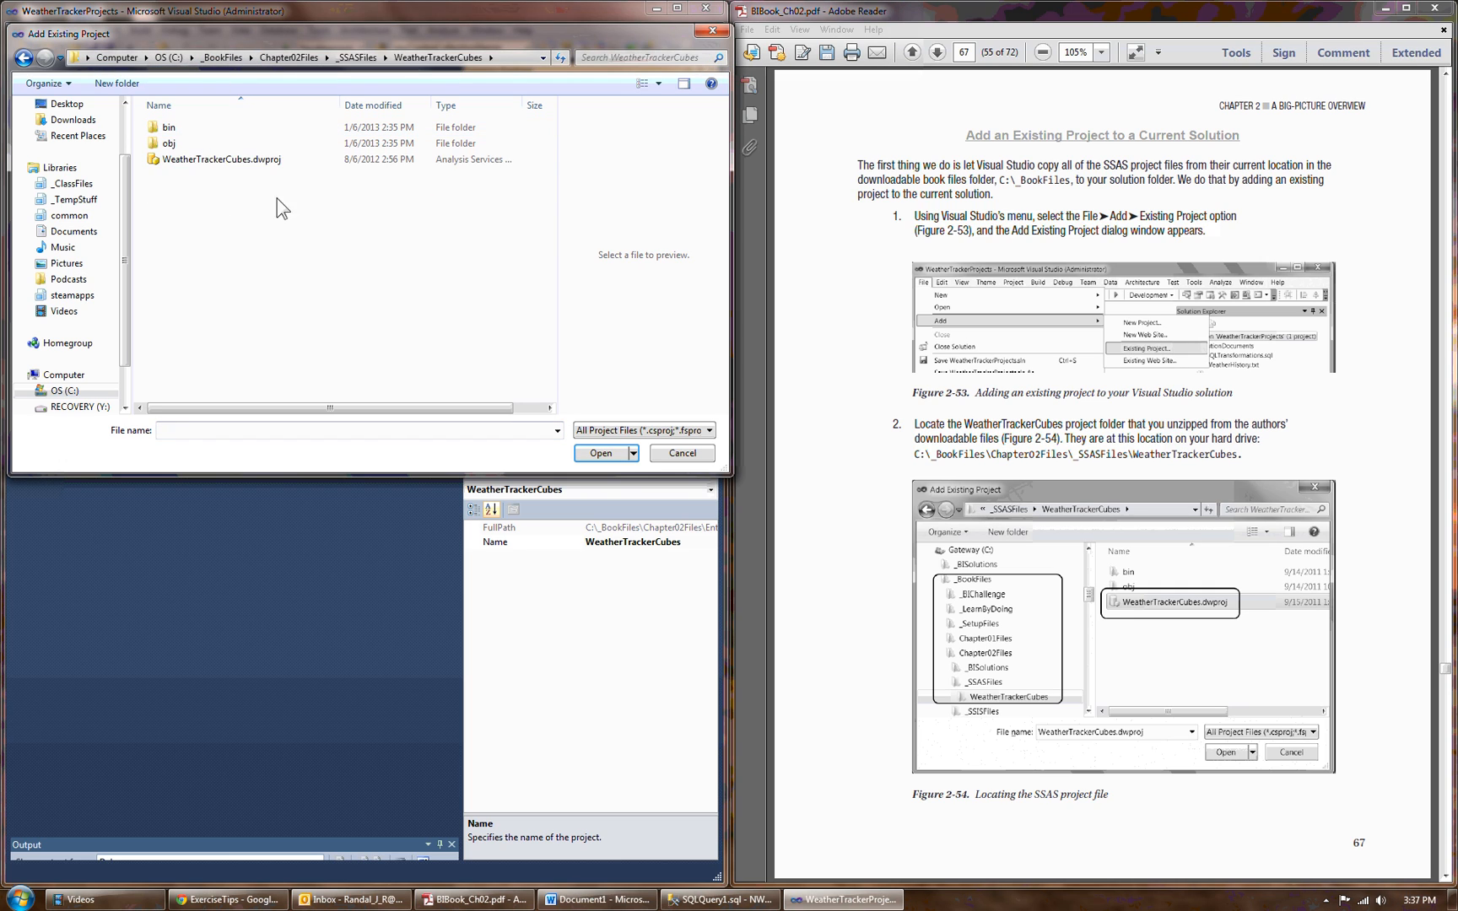
click(251, 160)
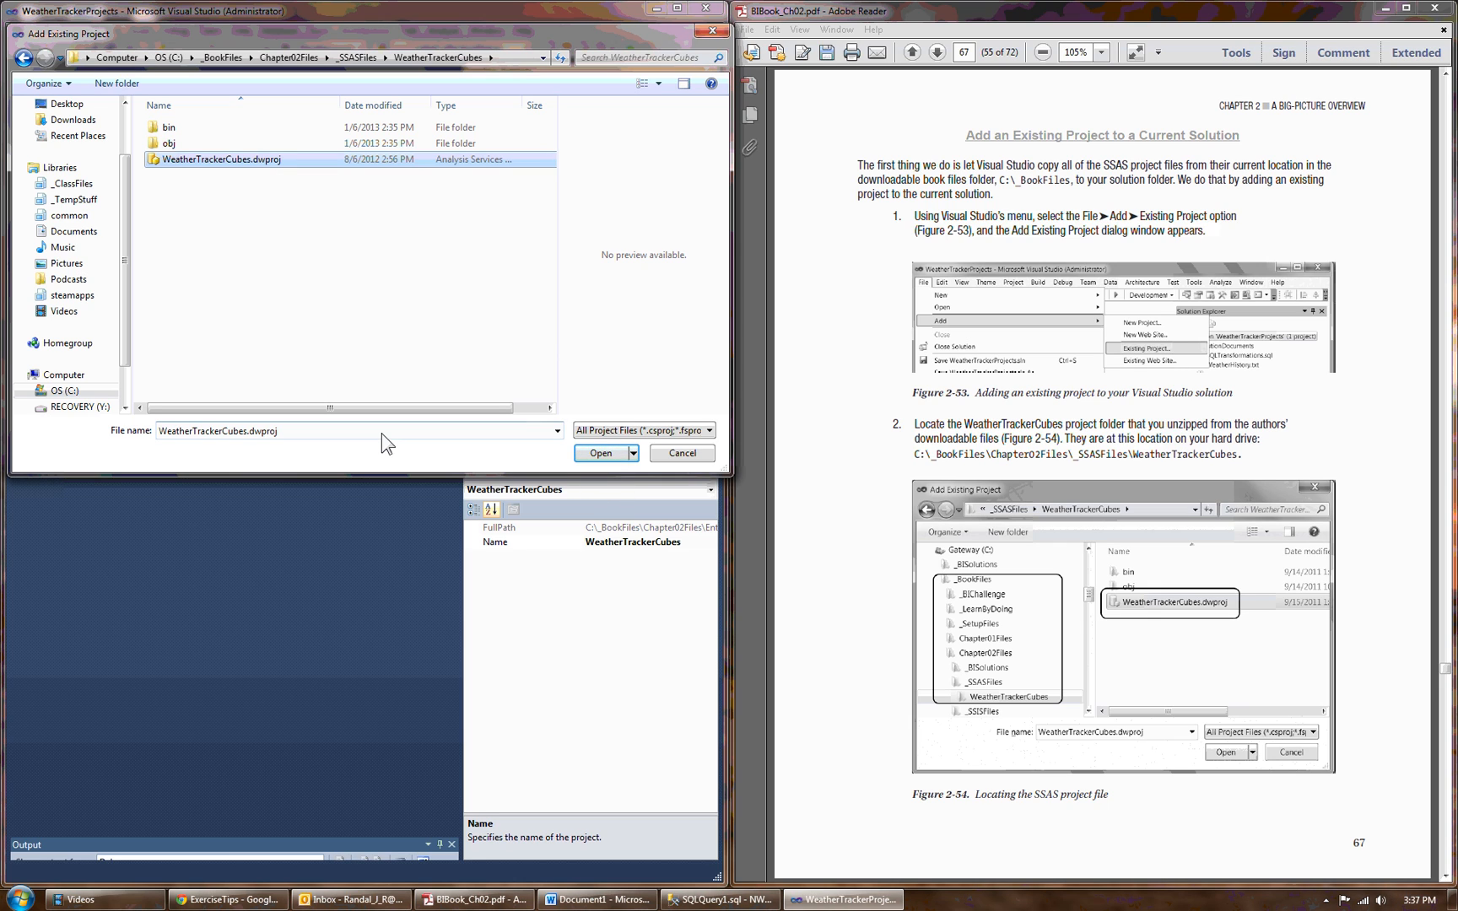
click(702, 34)
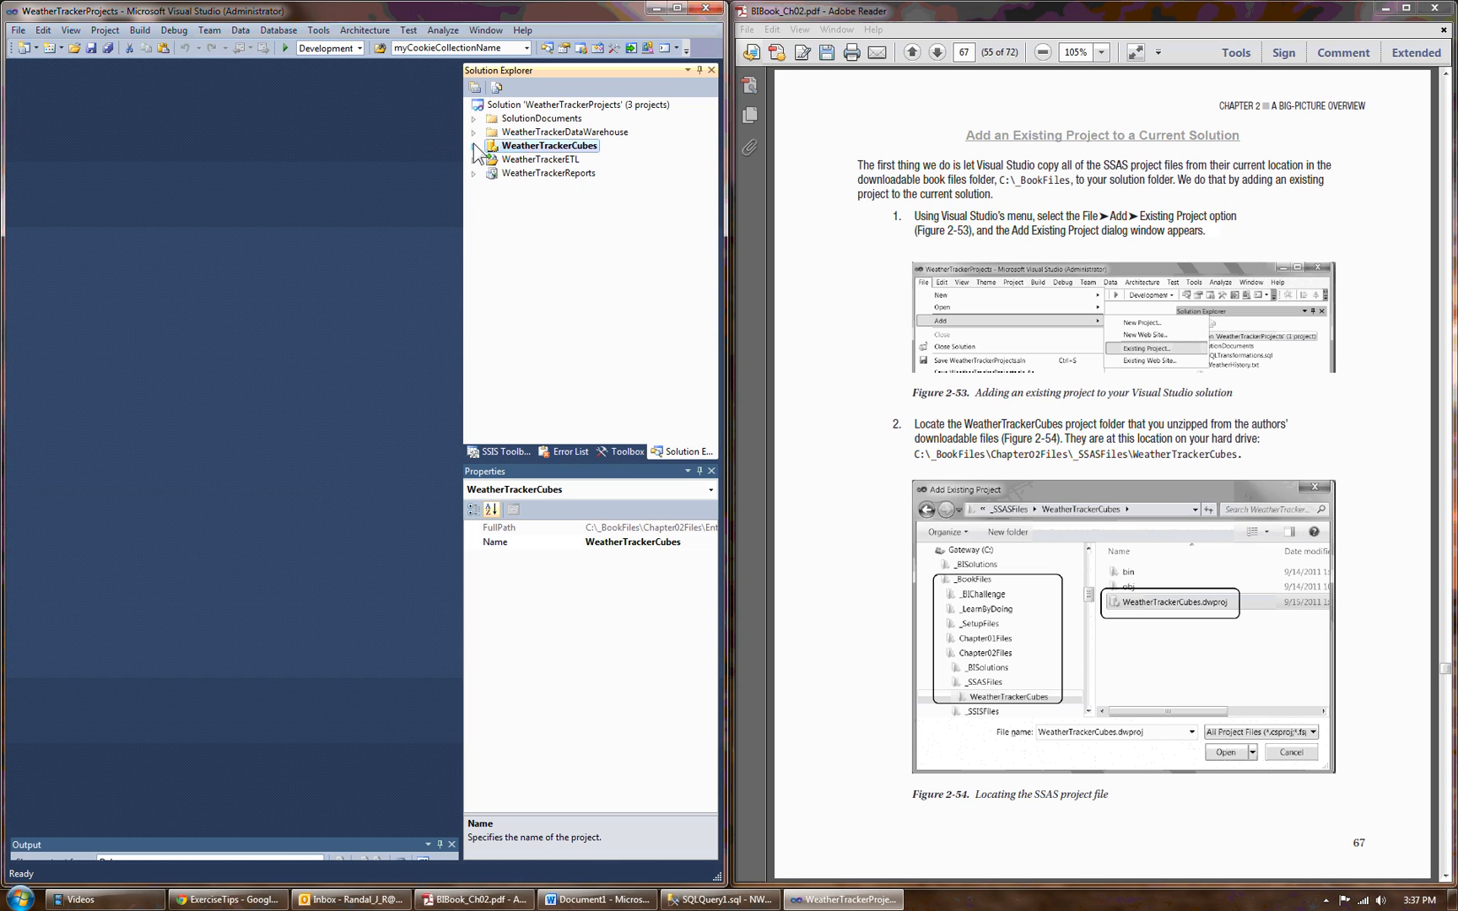
Expand the WeatherTrackerCubes project and review its data source, data source view, cube and dimension files.
click(475, 146)
click(578, 173)
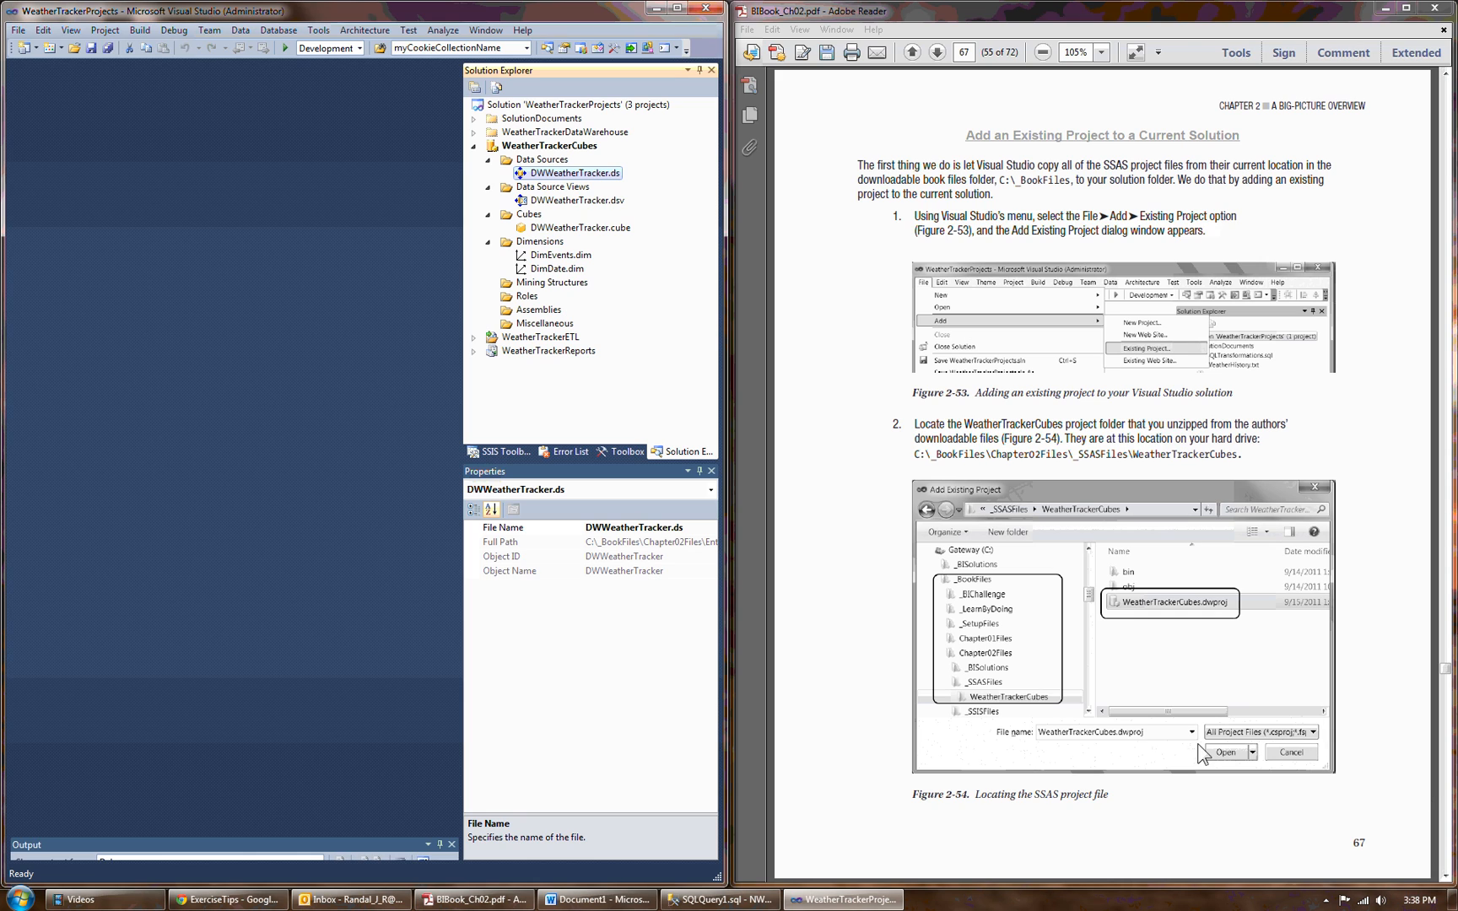
click(1445, 875)
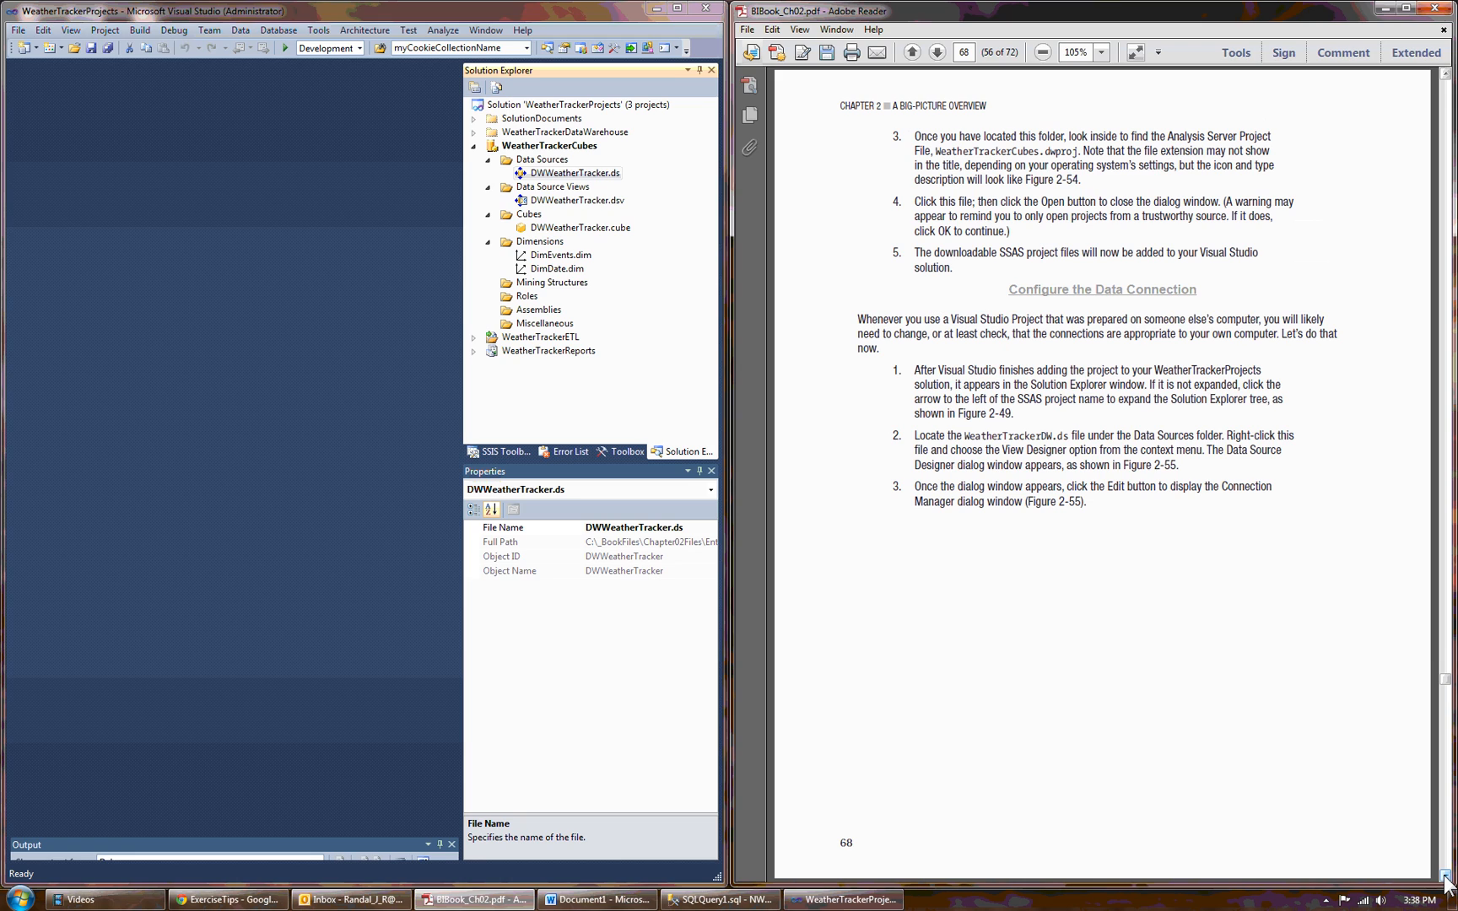
click(562, 229)
click(564, 173)
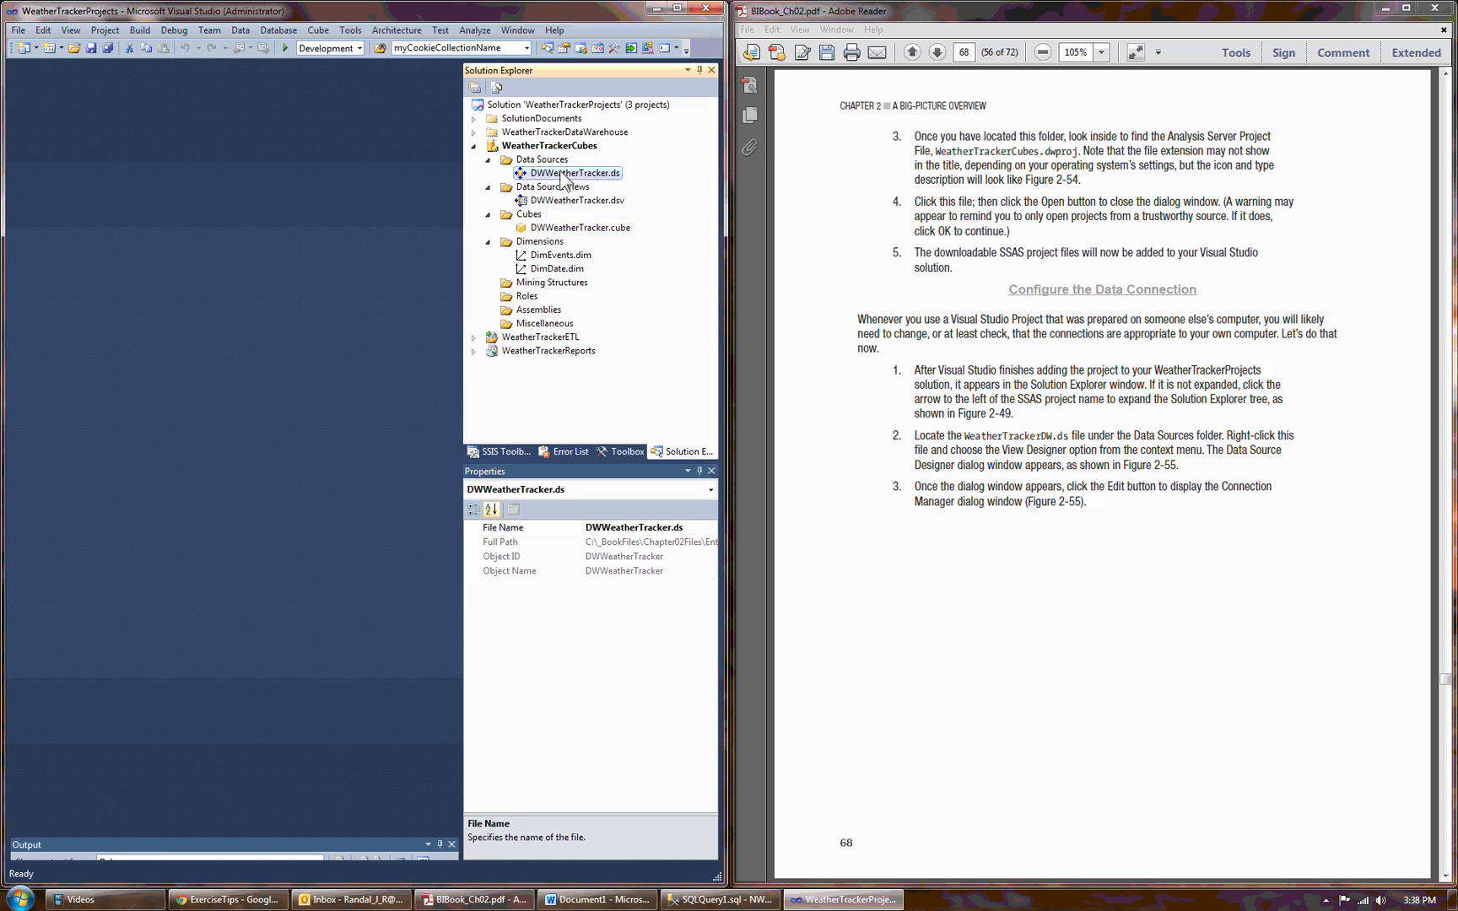
click(565, 201)
click(568, 257)
click(544, 269)
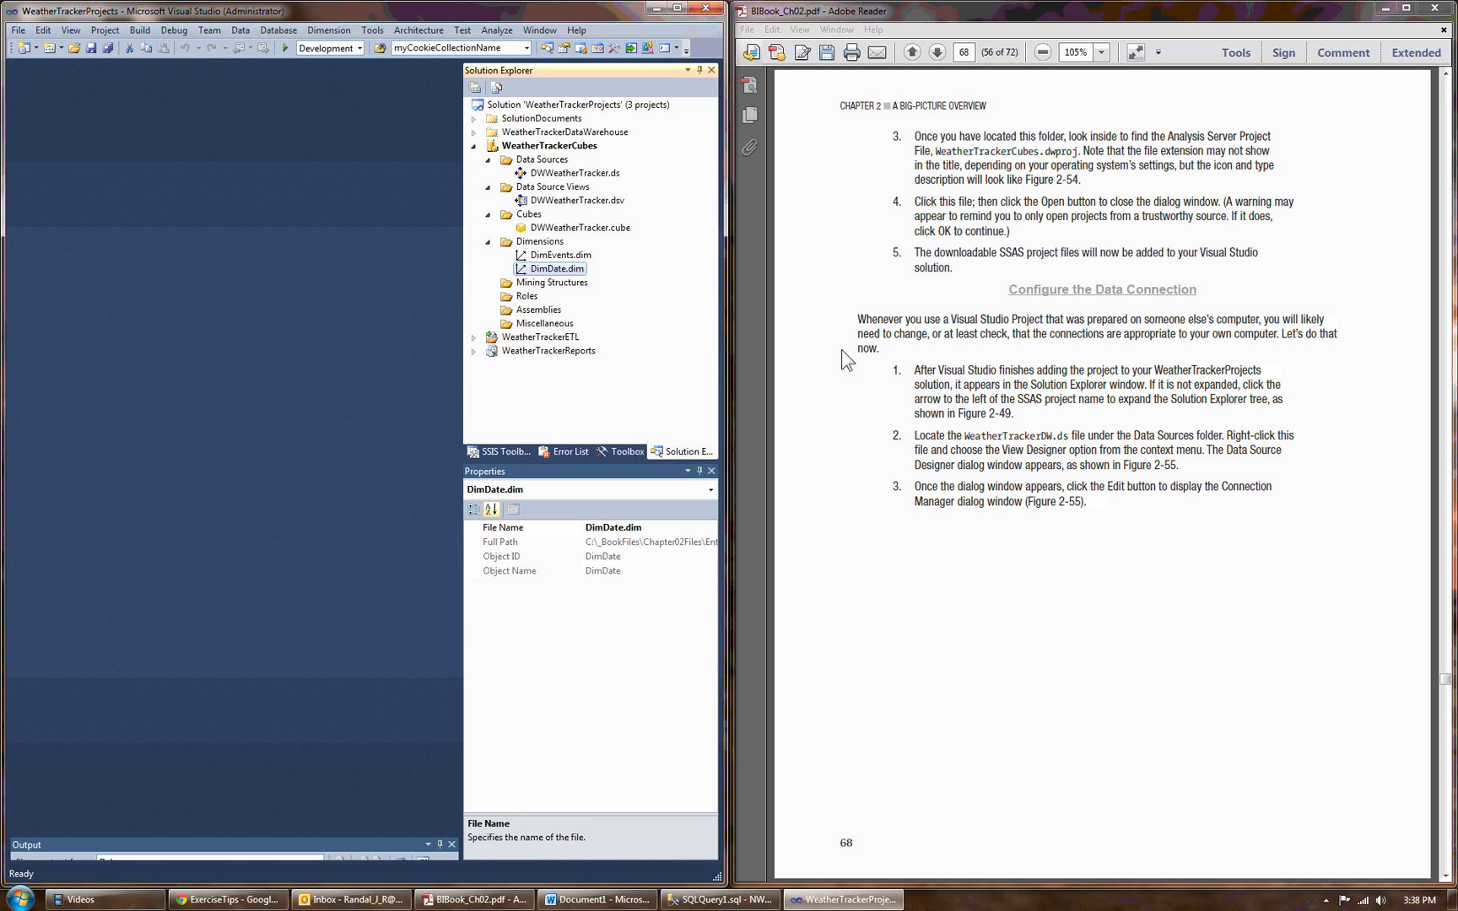
Open the DWWeatherTracker.ds data source and test its connection to the DWWeatherTracker database on the (local) server, accepting the connection settings.
click(575, 174)
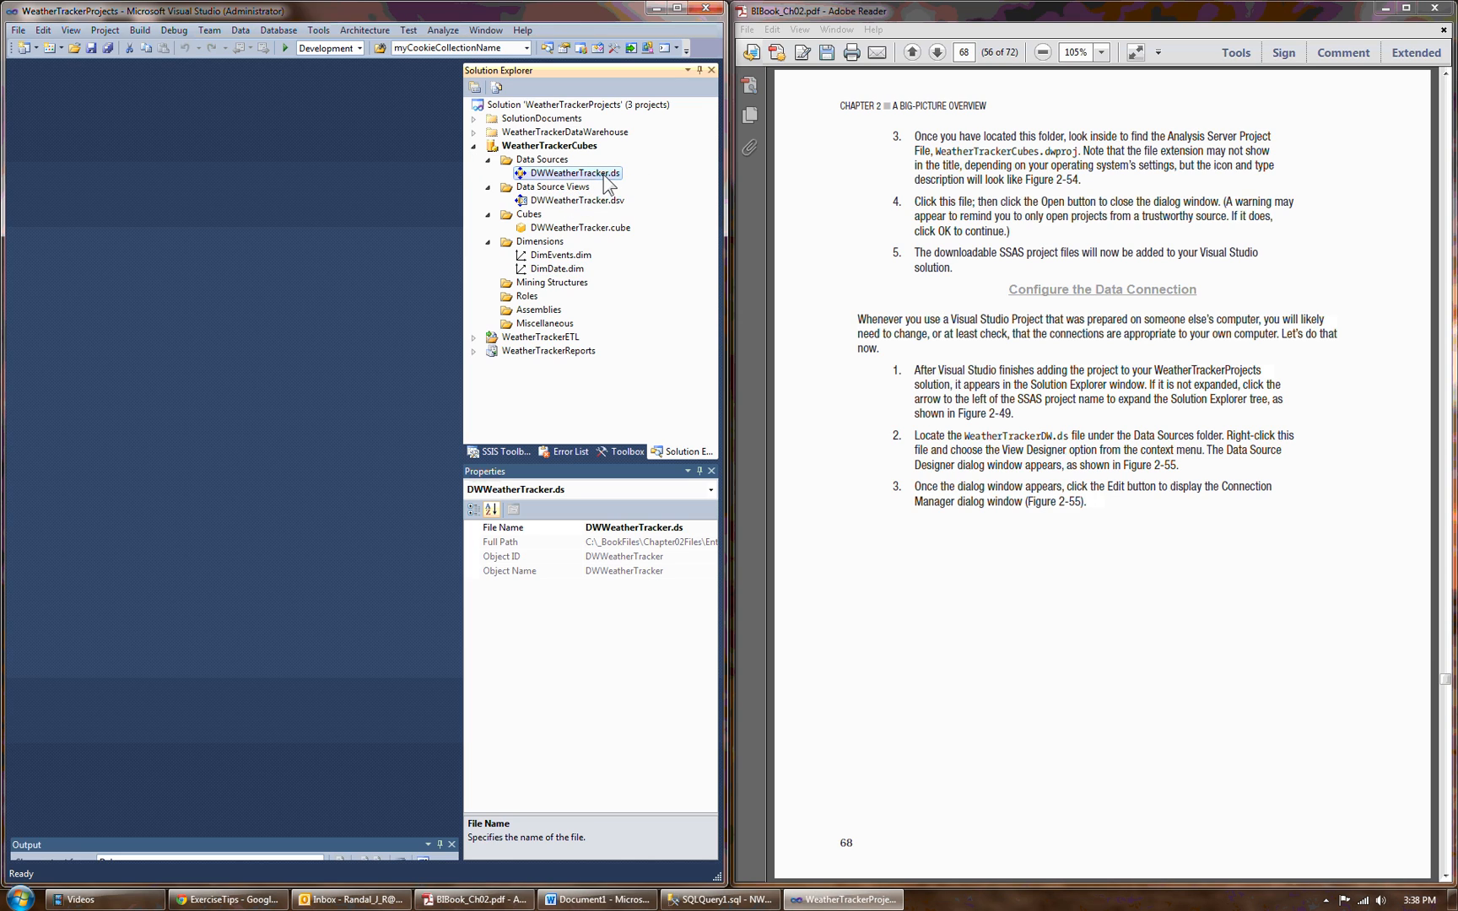
double_click(577, 174)
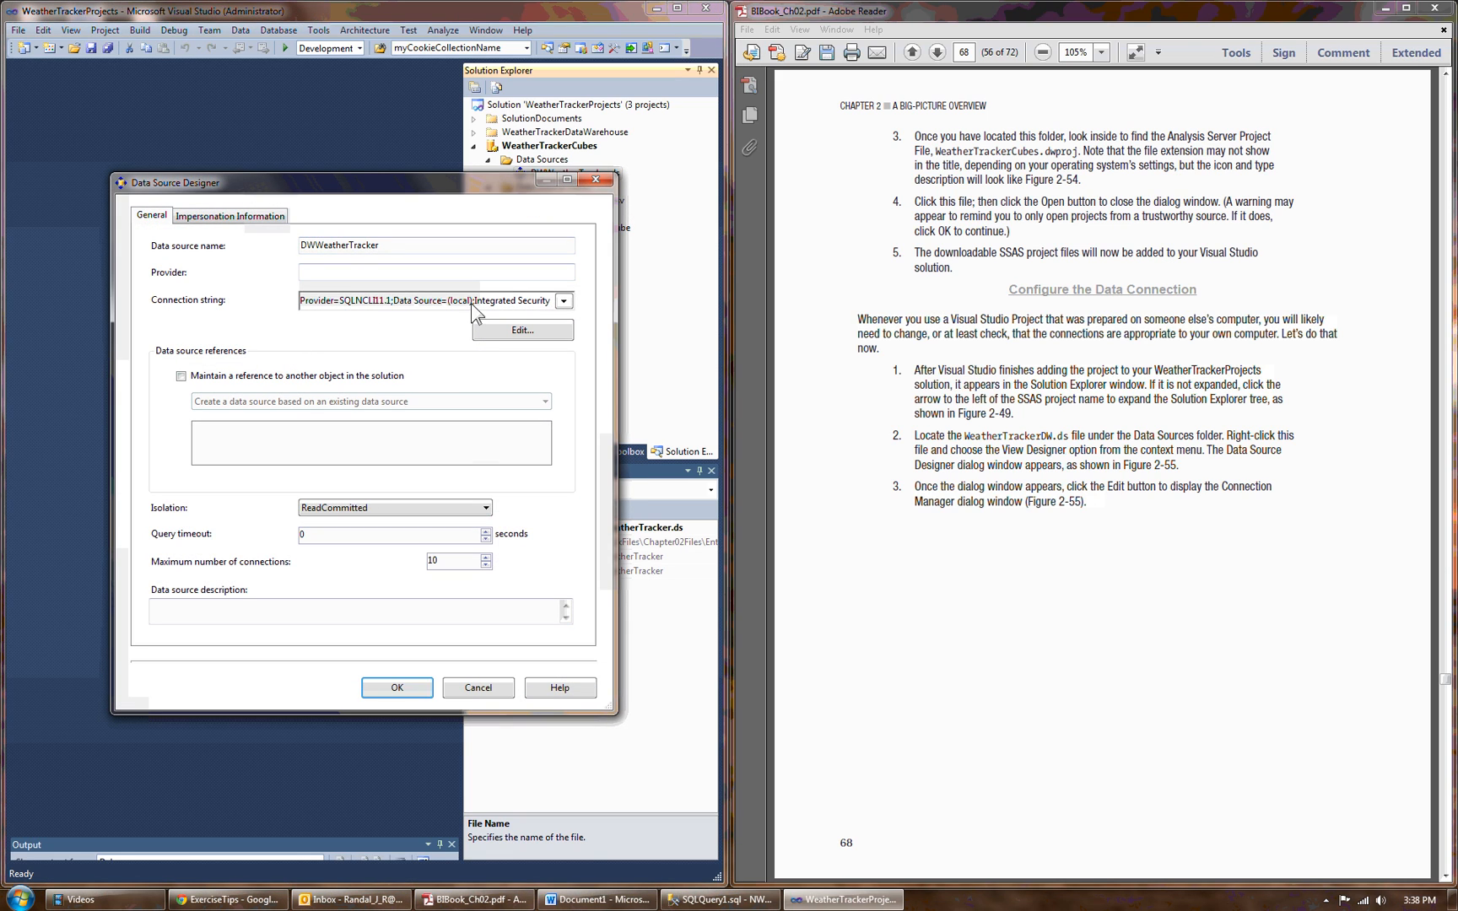
drag(447, 302, 475, 310)
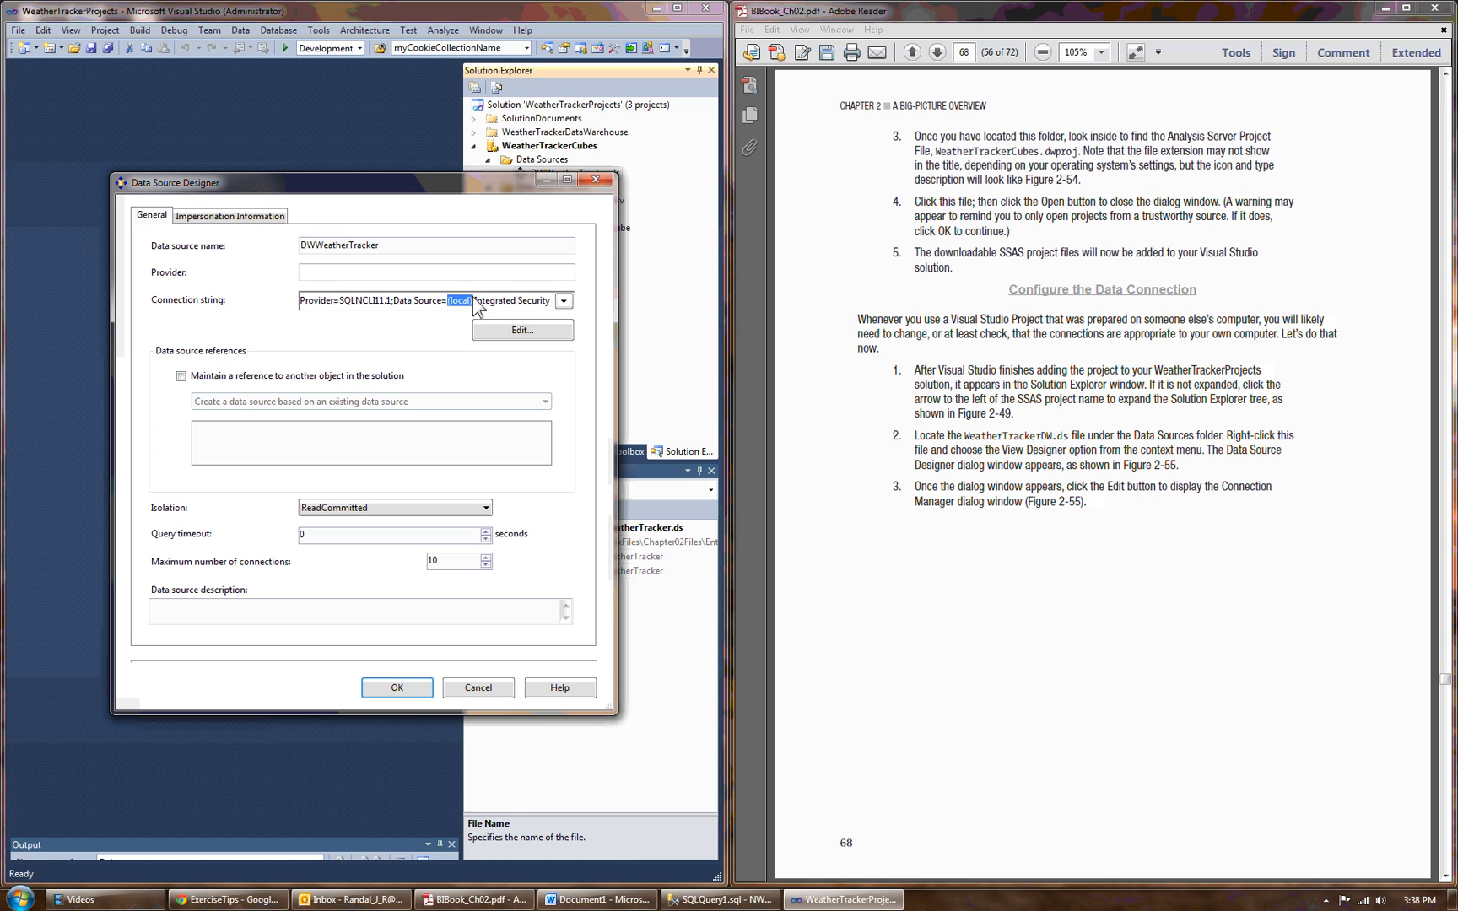
click(511, 331)
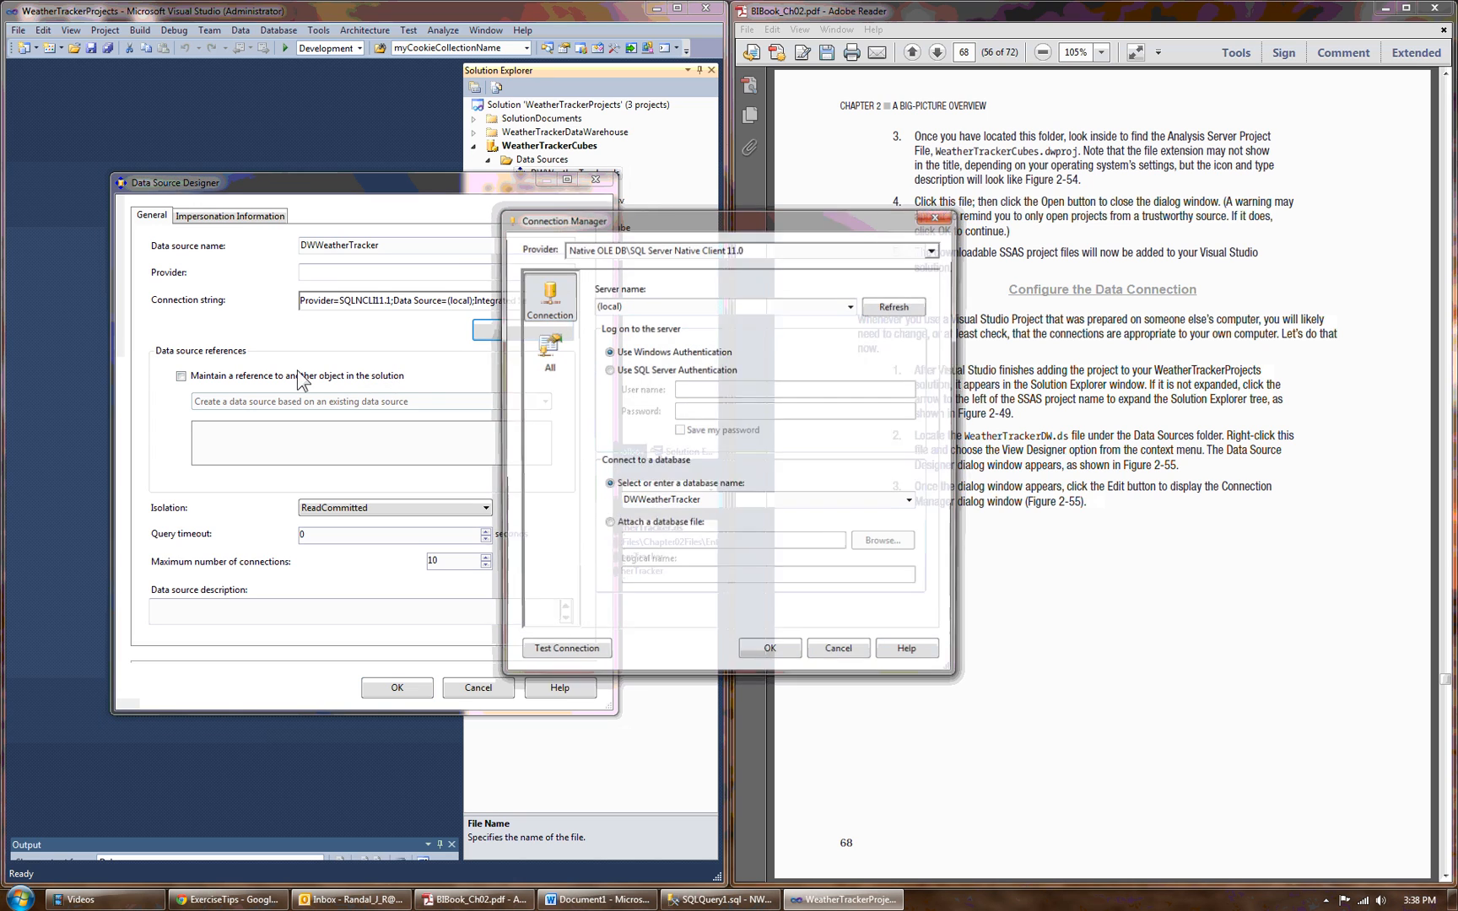
click(563, 653)
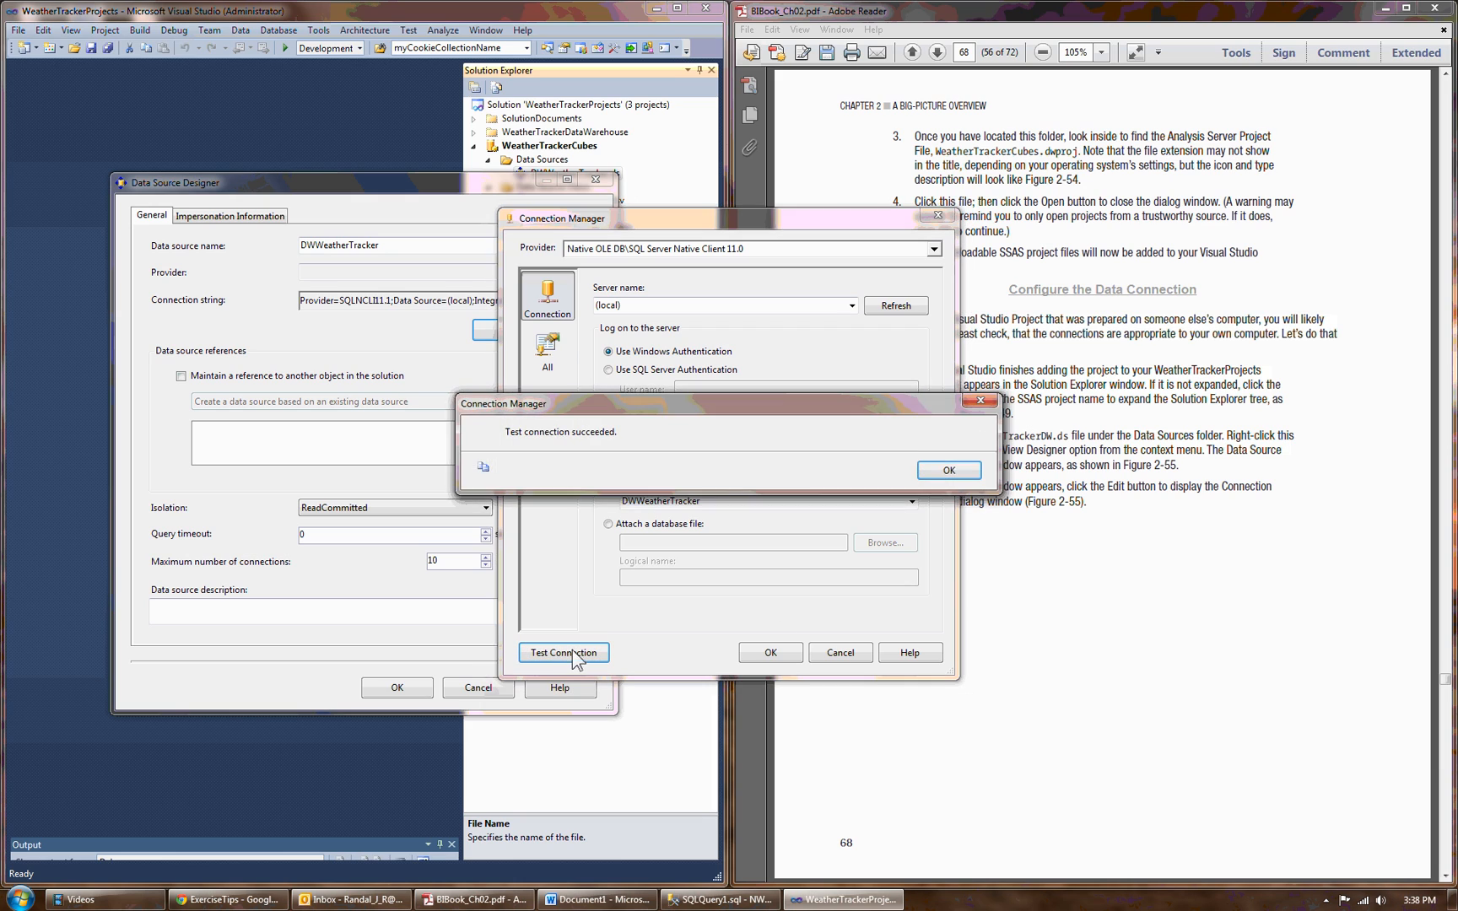
click(924, 477)
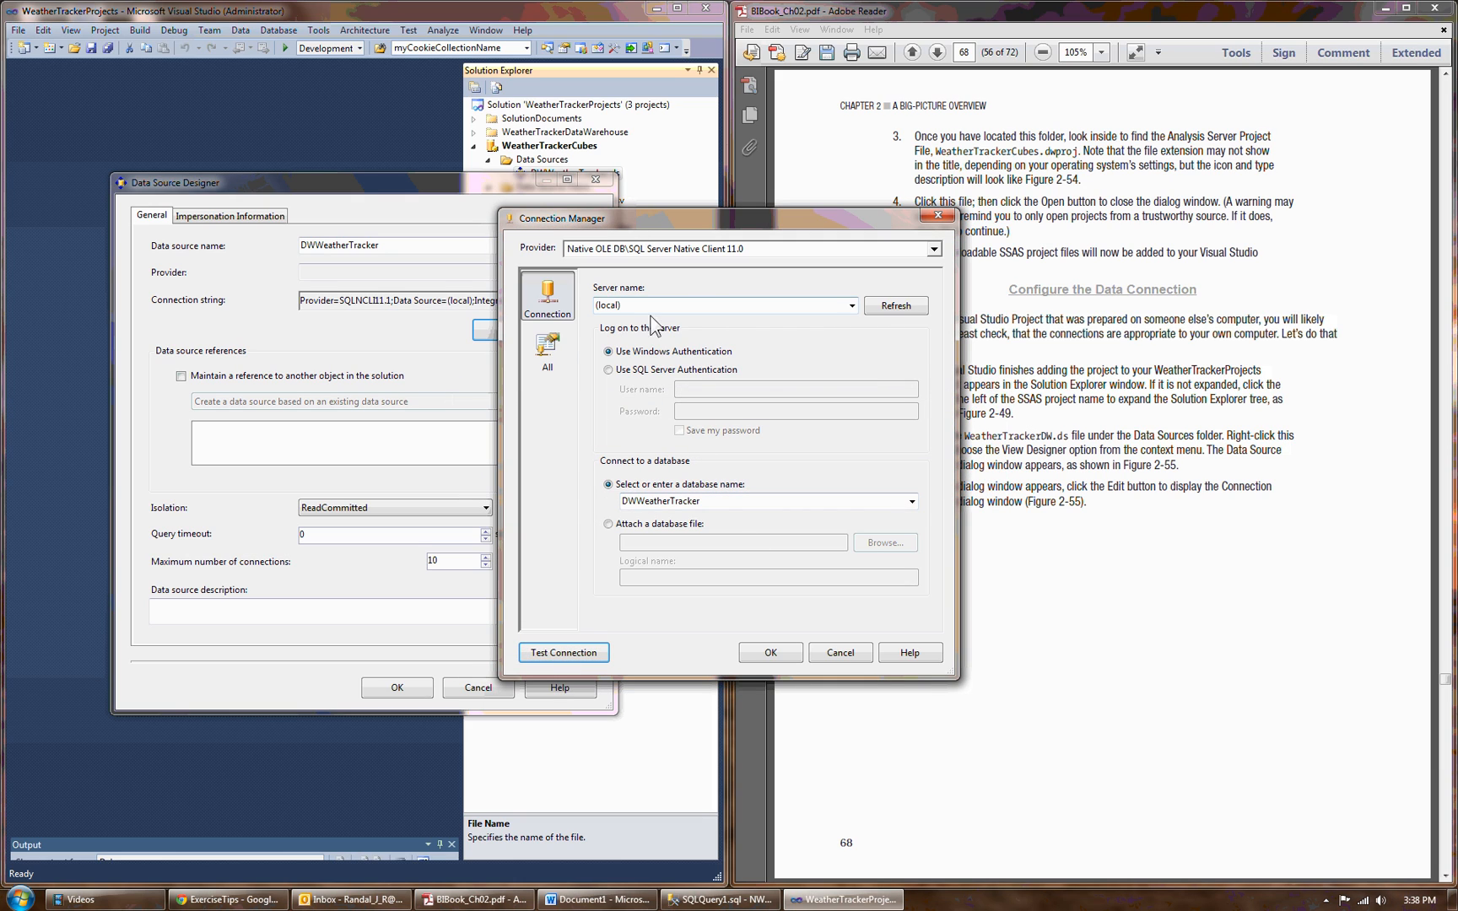
click(632, 307)
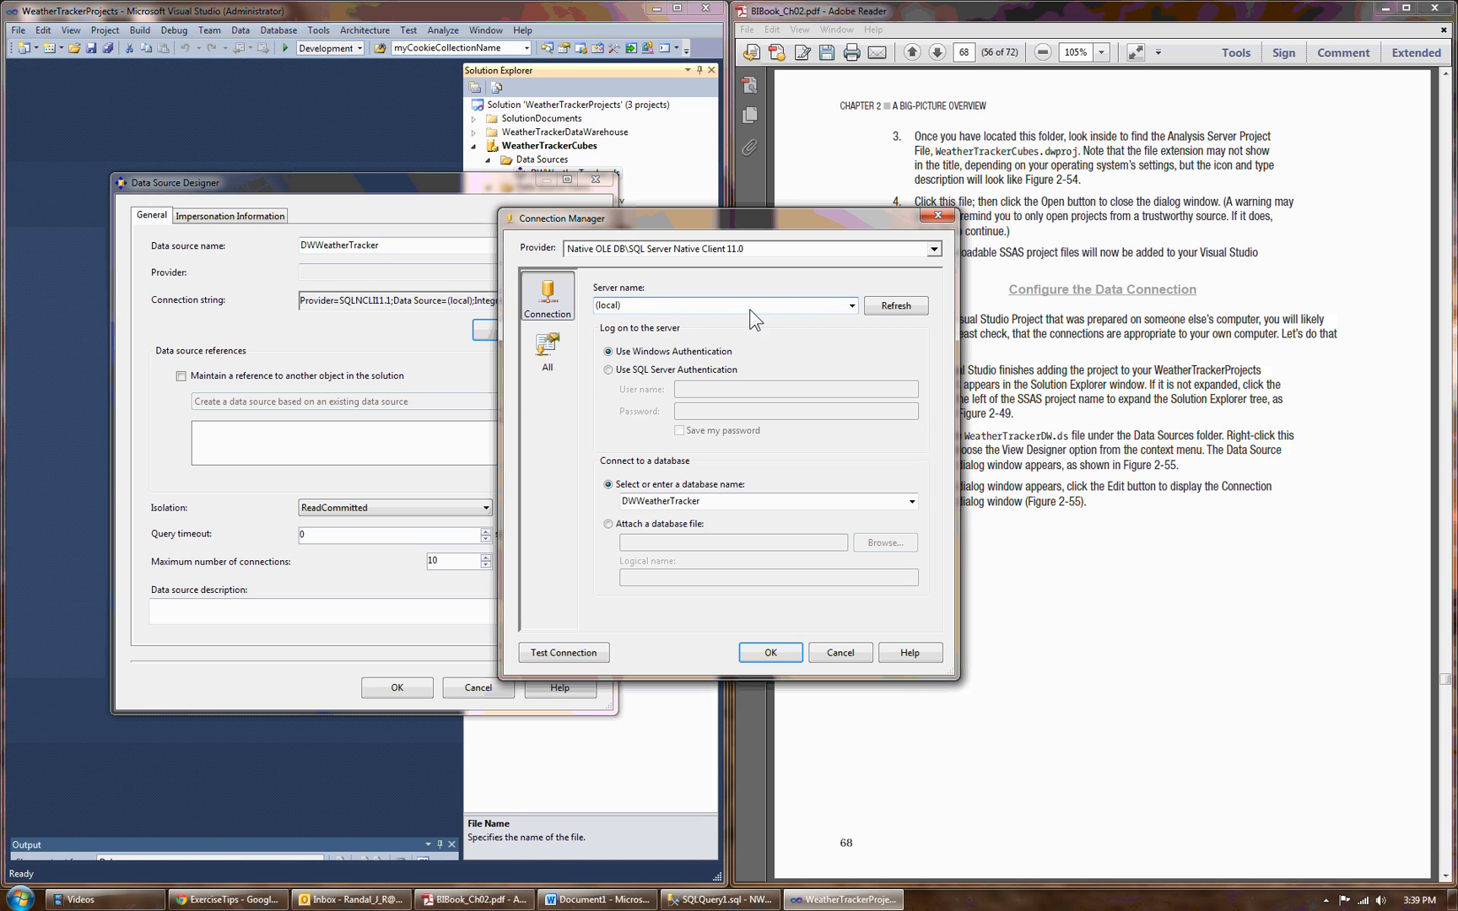
click(768, 653)
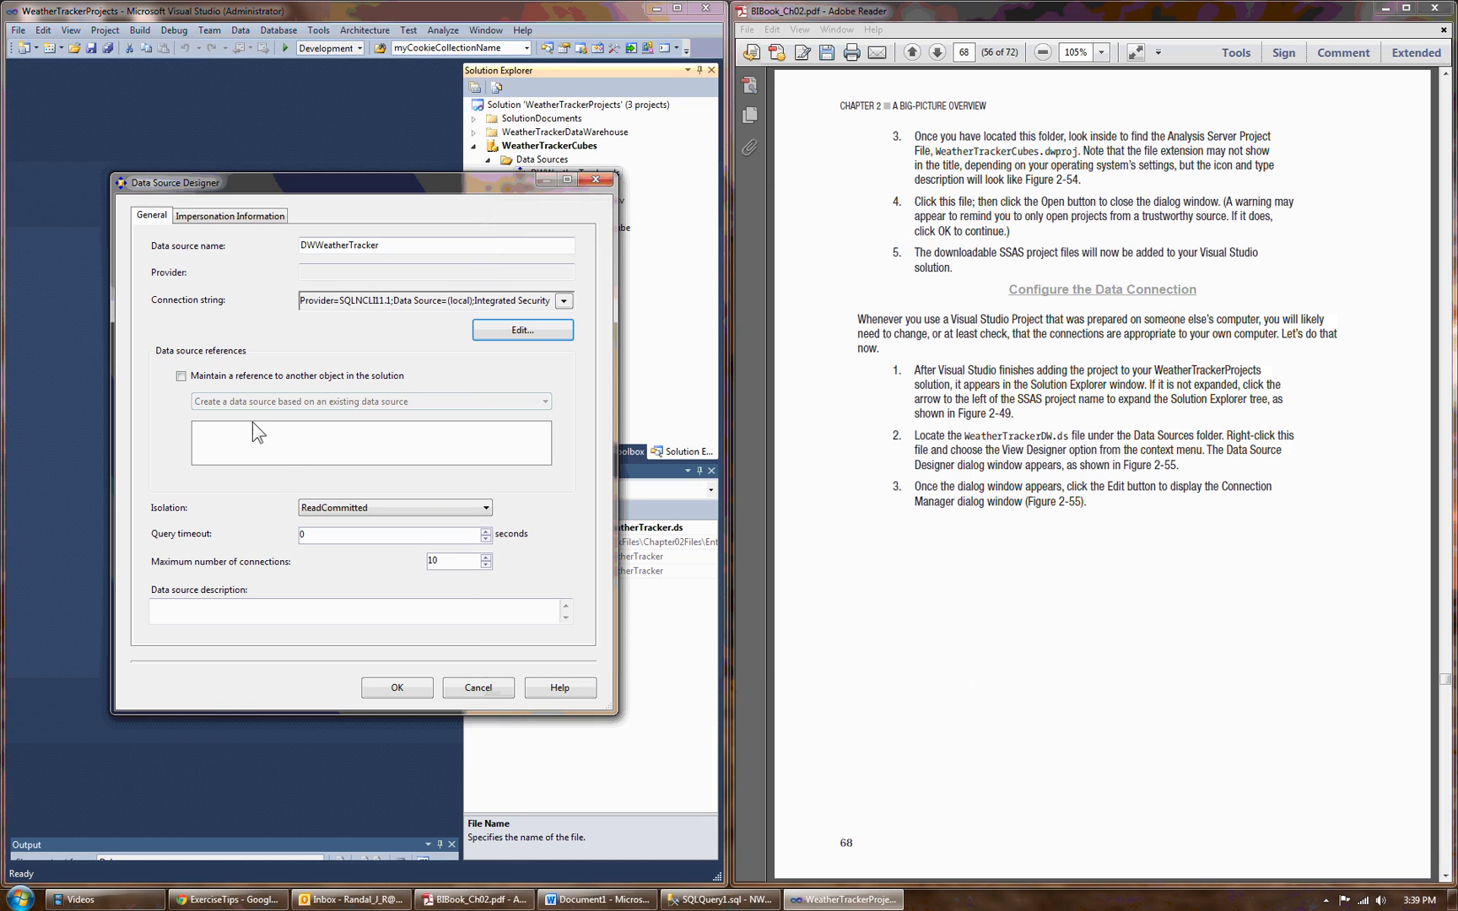
In the data source's impersonation settings, replace the computer name placeholder in the user name with NWTech-01.
click(217, 216)
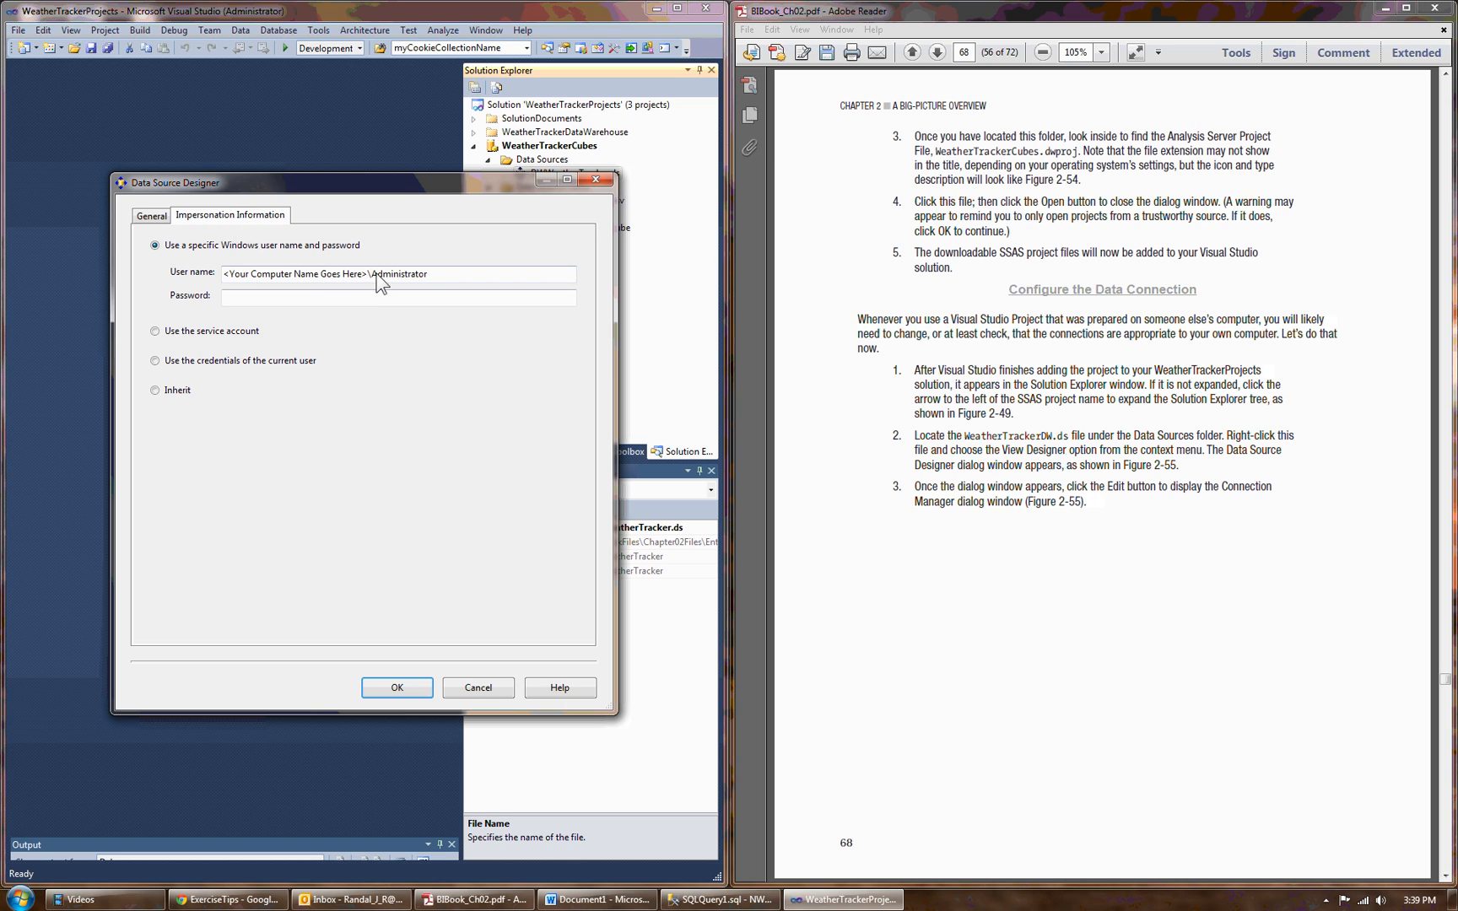
drag(364, 276, 184, 280)
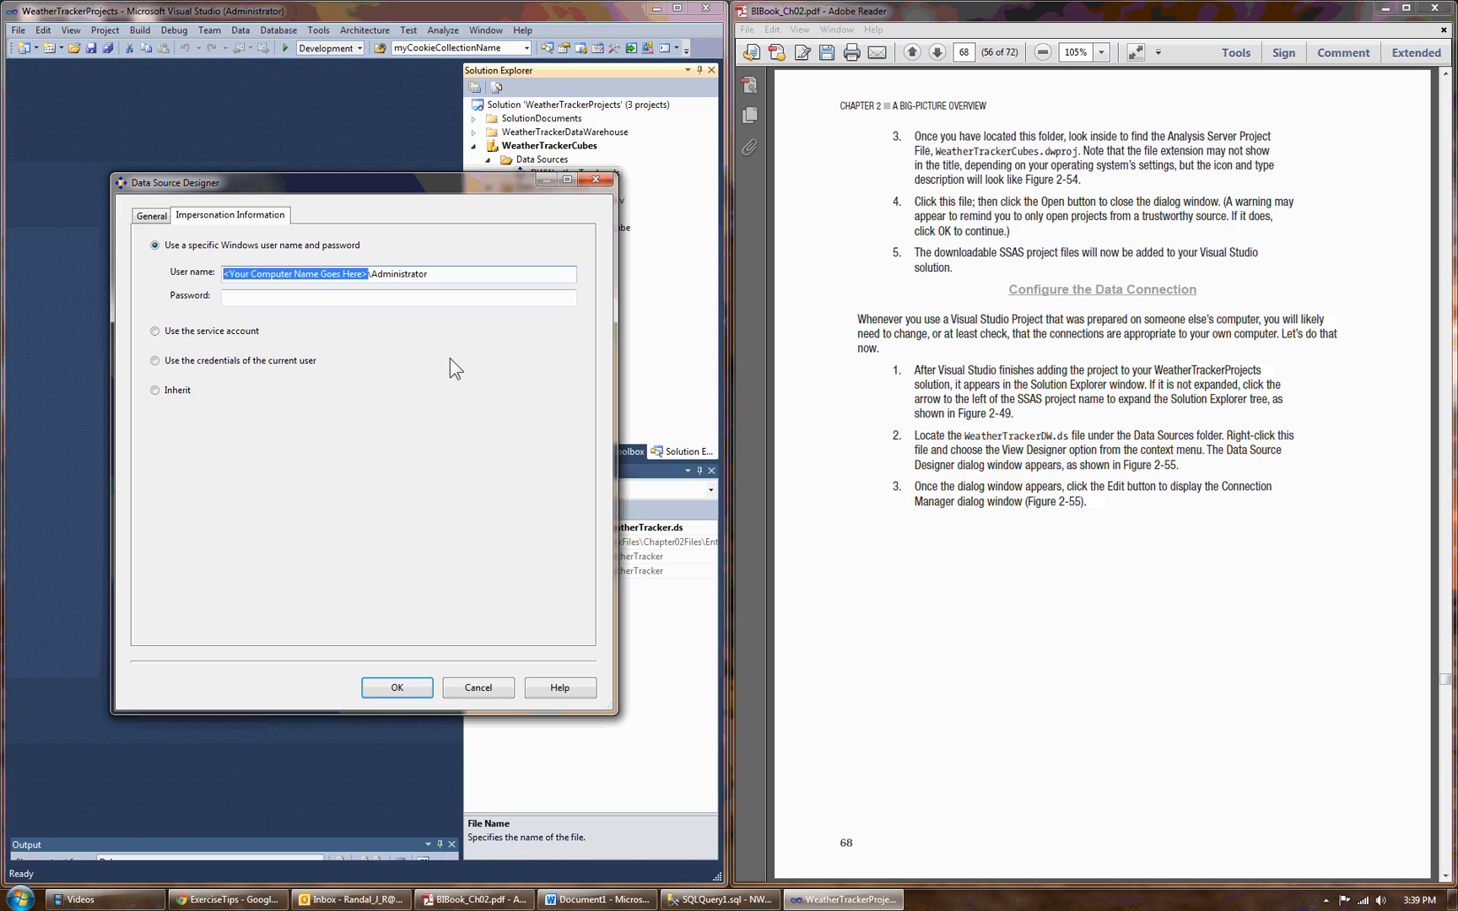
text(NWTect-01)
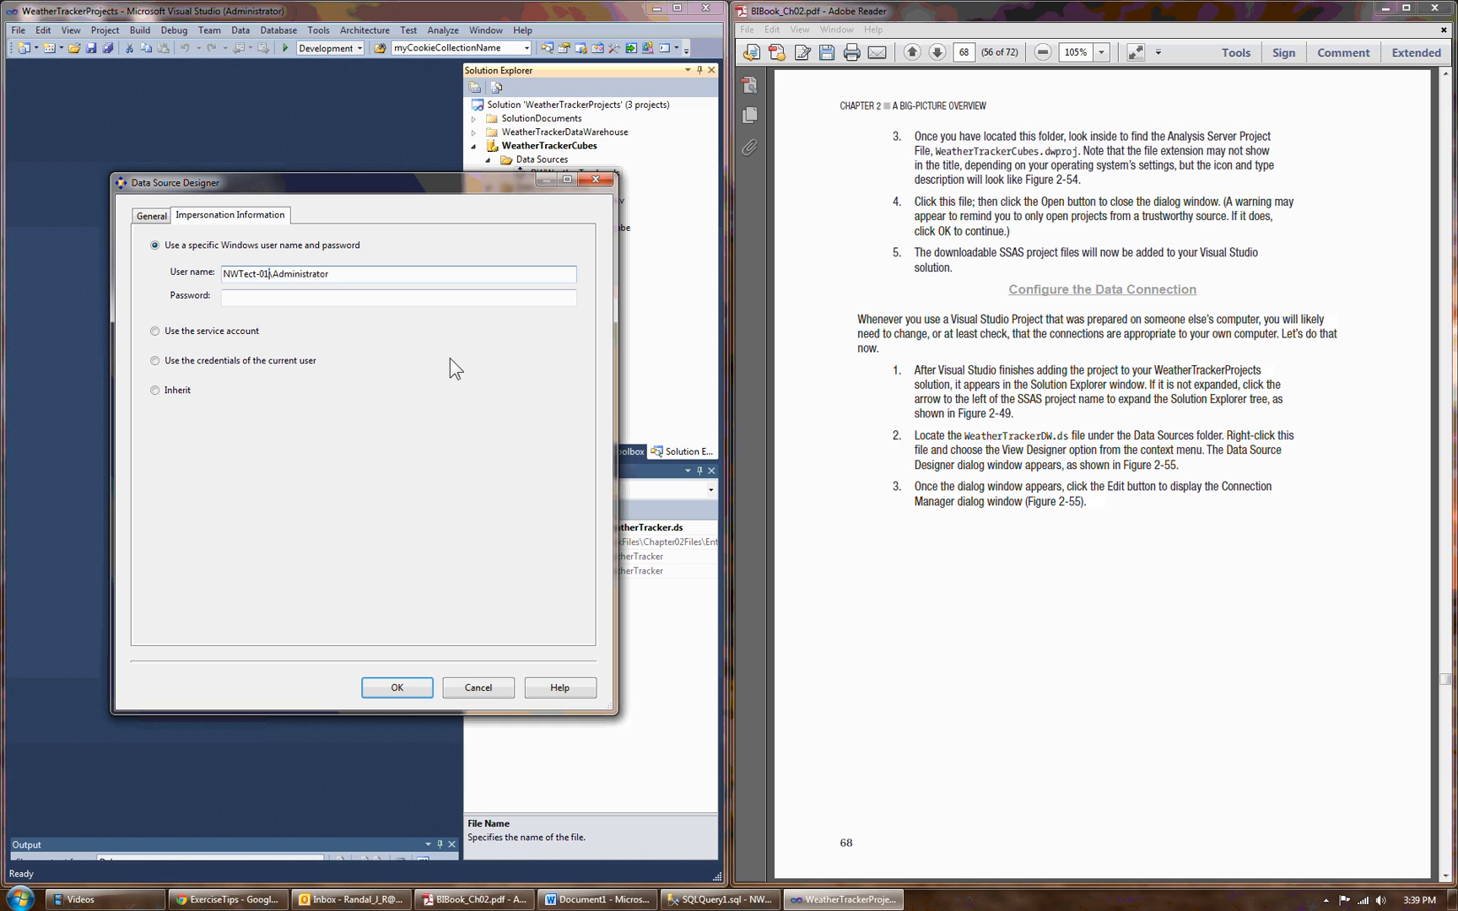
key(BackSpace)
key(BackSpace)
key(BackSpace)
key(BackSpace)
key(BackSpace)
text(ch-01)
key(BackSpace)
key(BackSpace)
key(BackSpace)
key(BackSpace)
key(BackSpace)
key(BackSpace)
key(BackSpace)
key(BackSpace)
key(BackSpace)
text(.)
key(BackSpace)
text(NWTech-01)
Check the computer's name in the Windows system properties, and close that window.
click(20, 903)
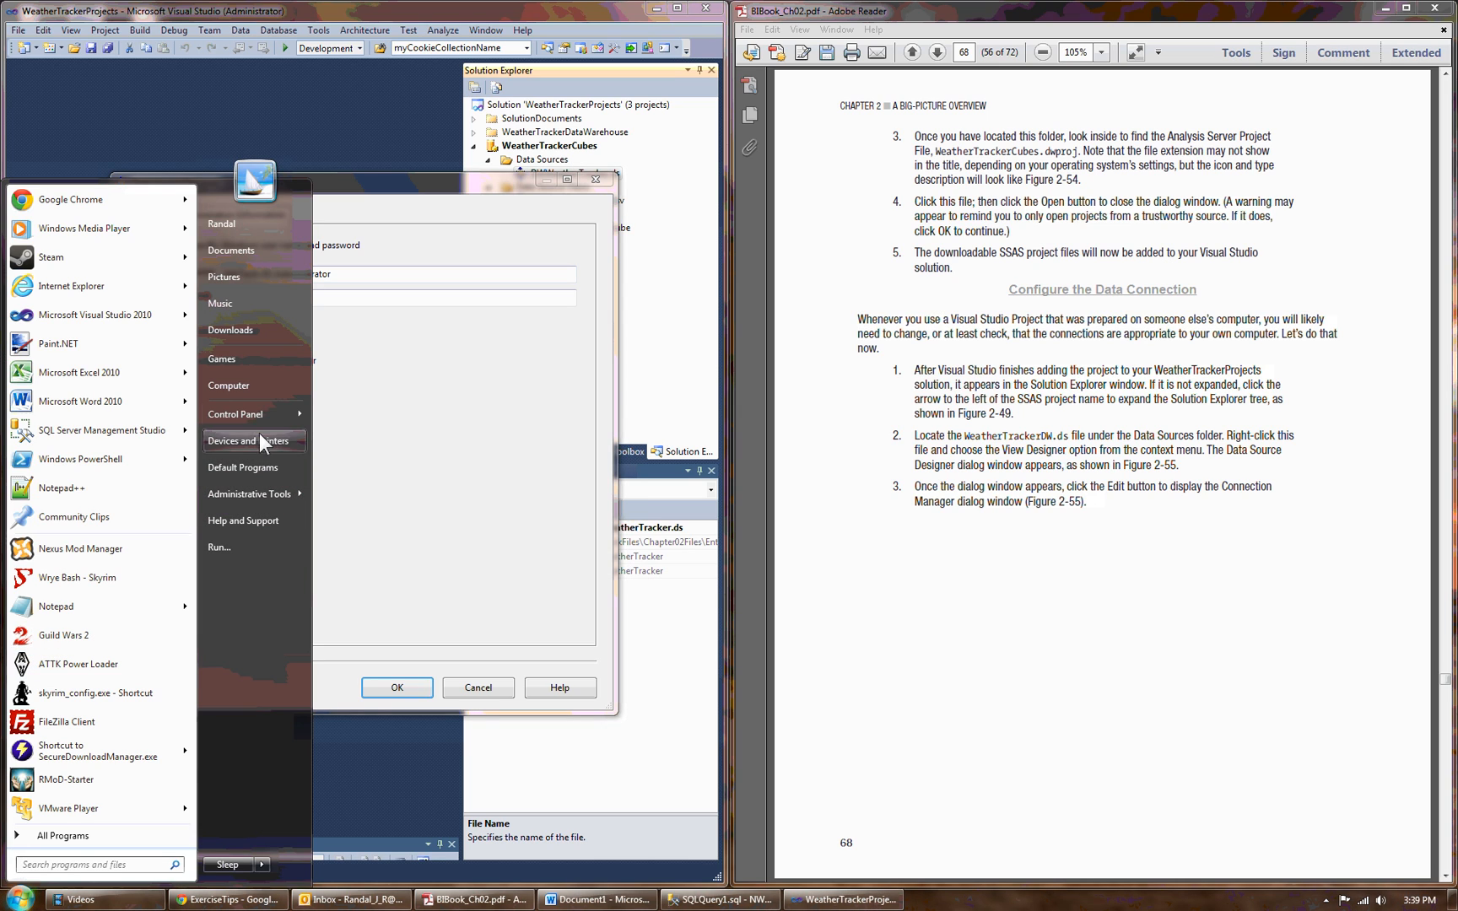
right_click(256, 390)
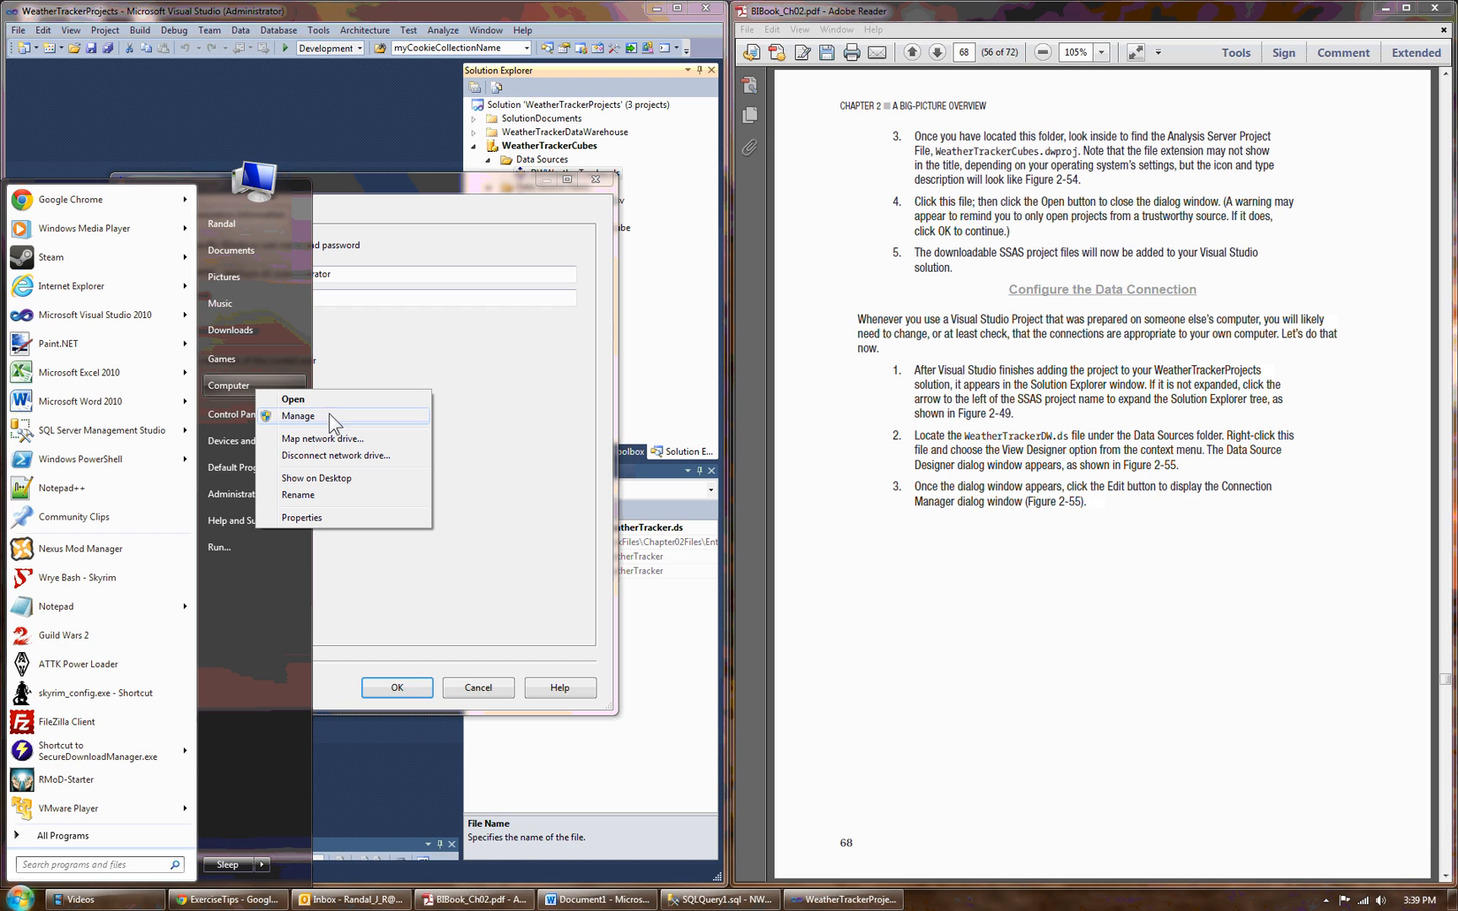
click(328, 517)
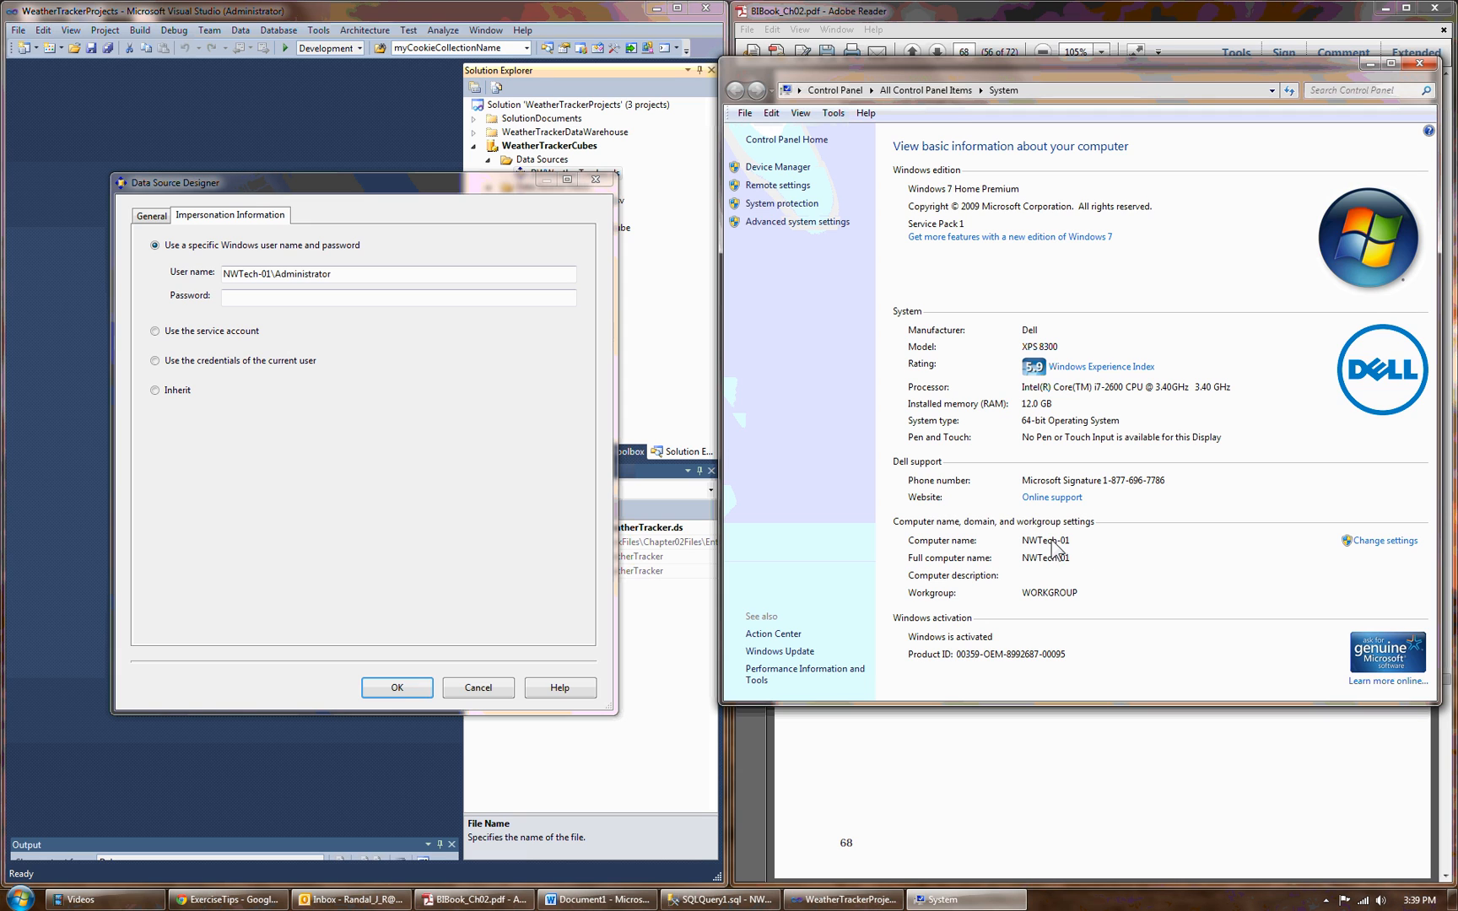
click(1419, 62)
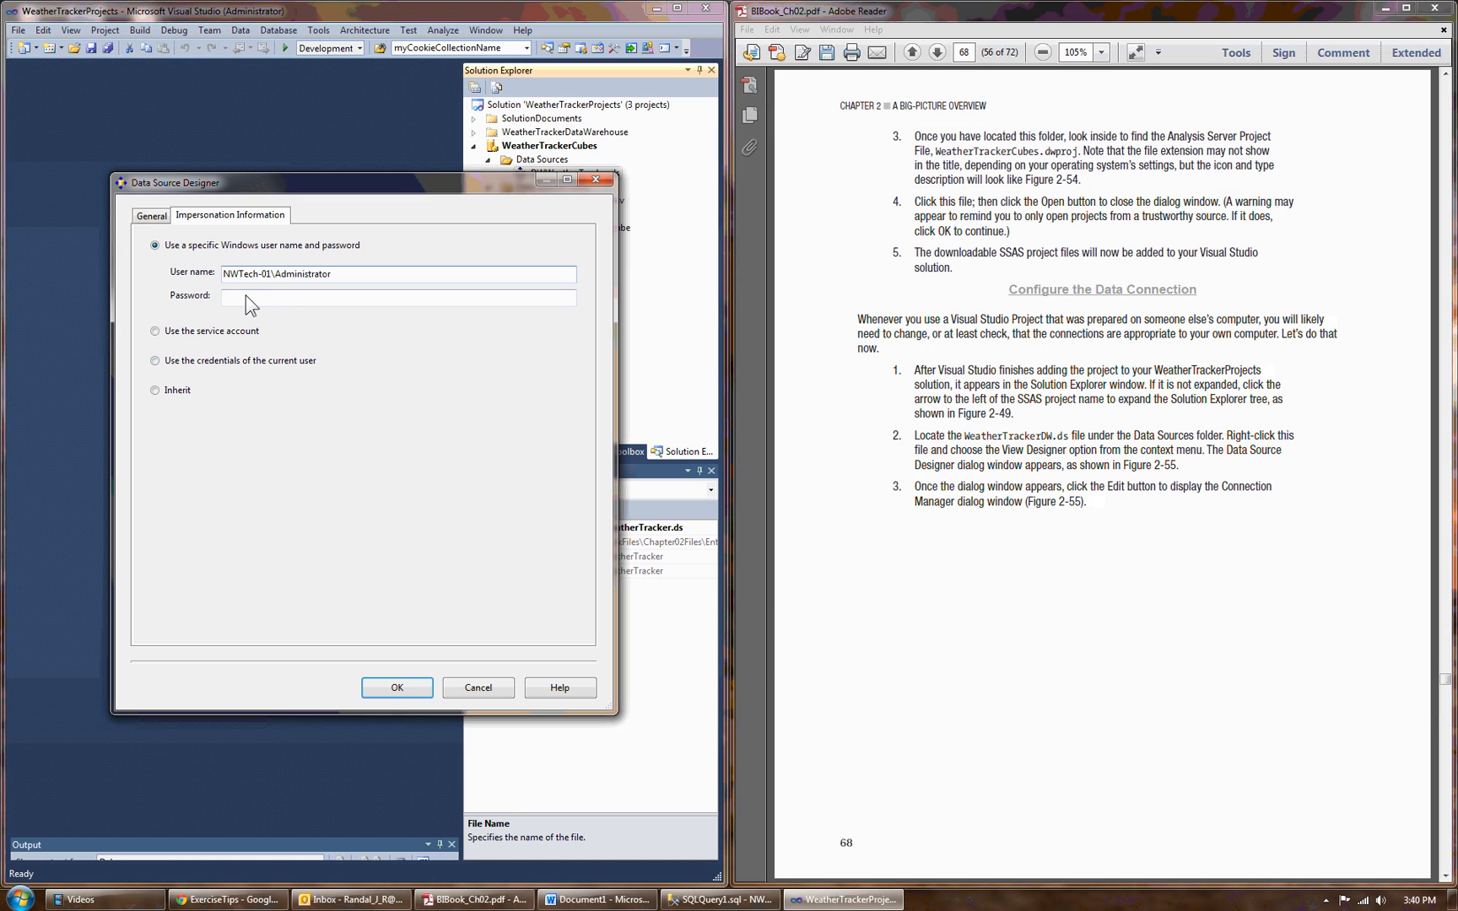
Replace Administrator in the impersonation user name with the Windows account name, enter the account password, and accept the data source settings.
click(245, 296)
drag(274, 273, 331, 274)
text(Randal)
double_click(295, 300)
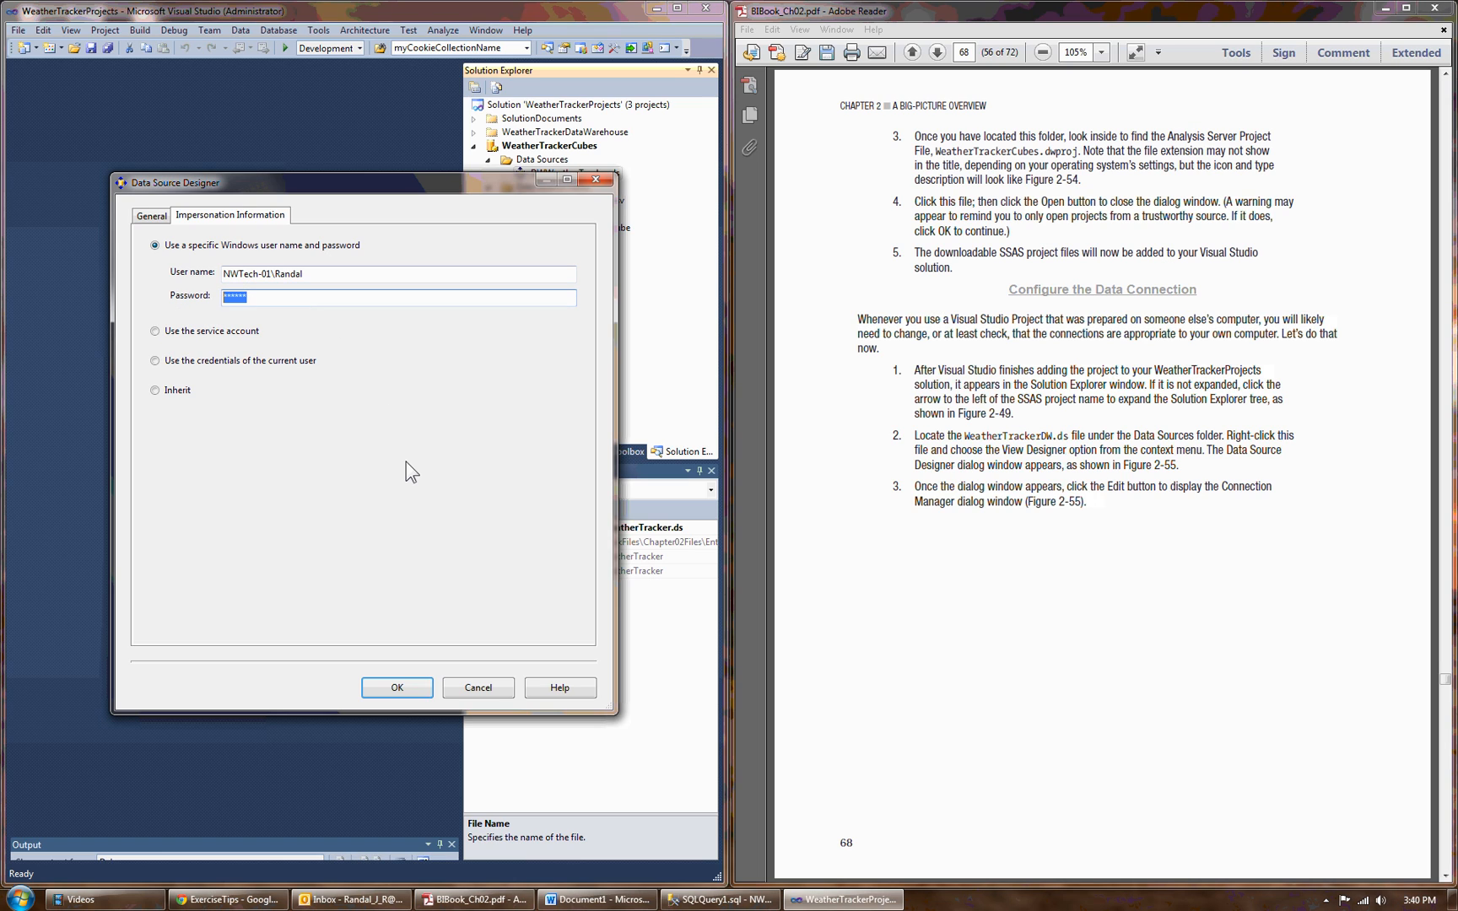
click(380, 688)
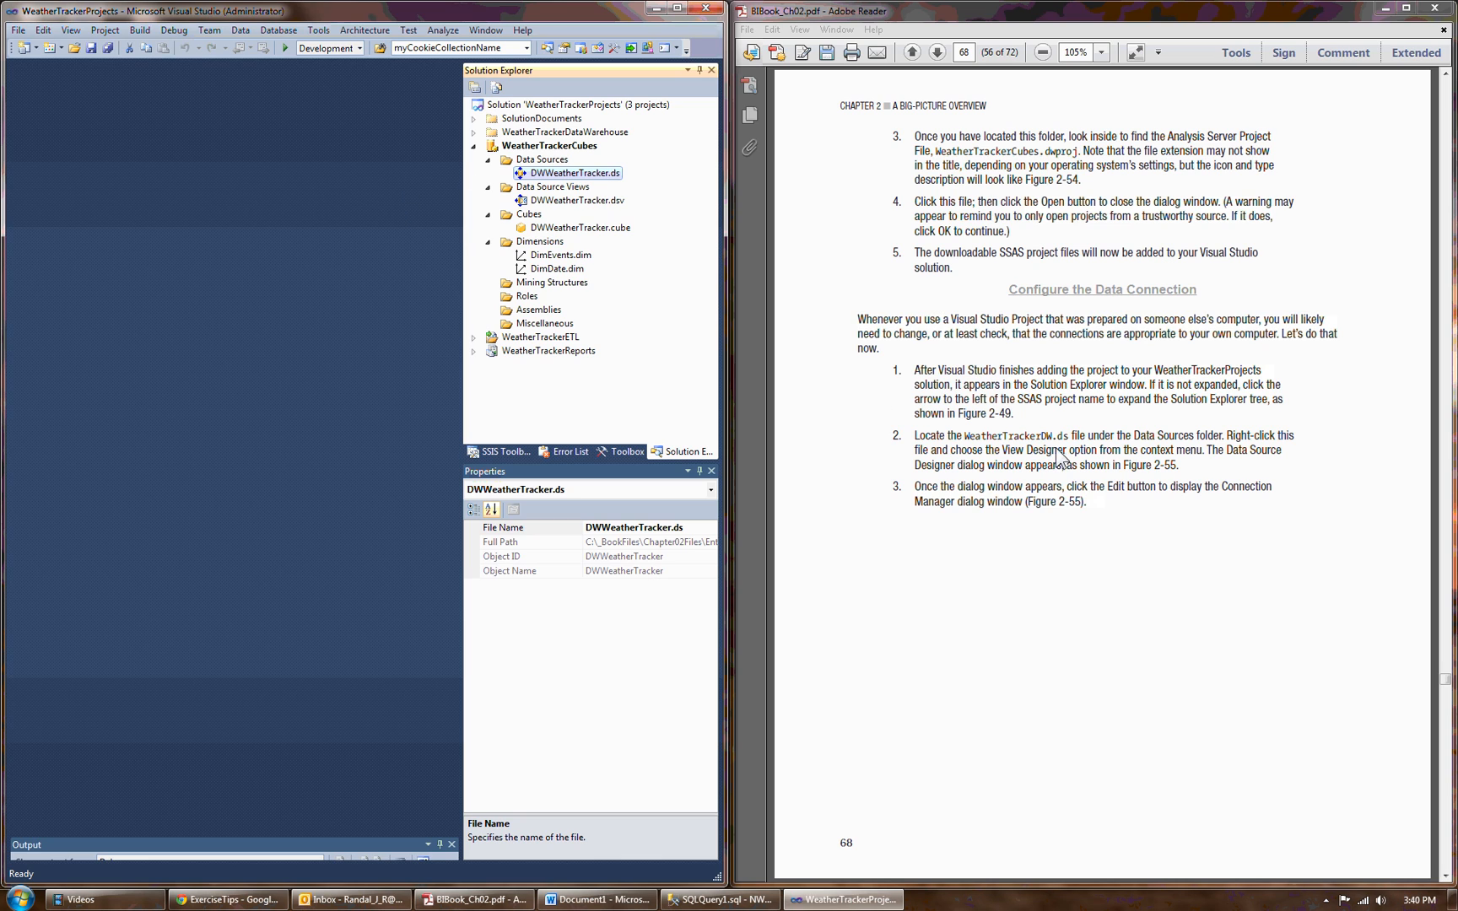
Advance the exercise PDF to page 71 and build the WeatherTrackerCubes project.
click(1445, 878)
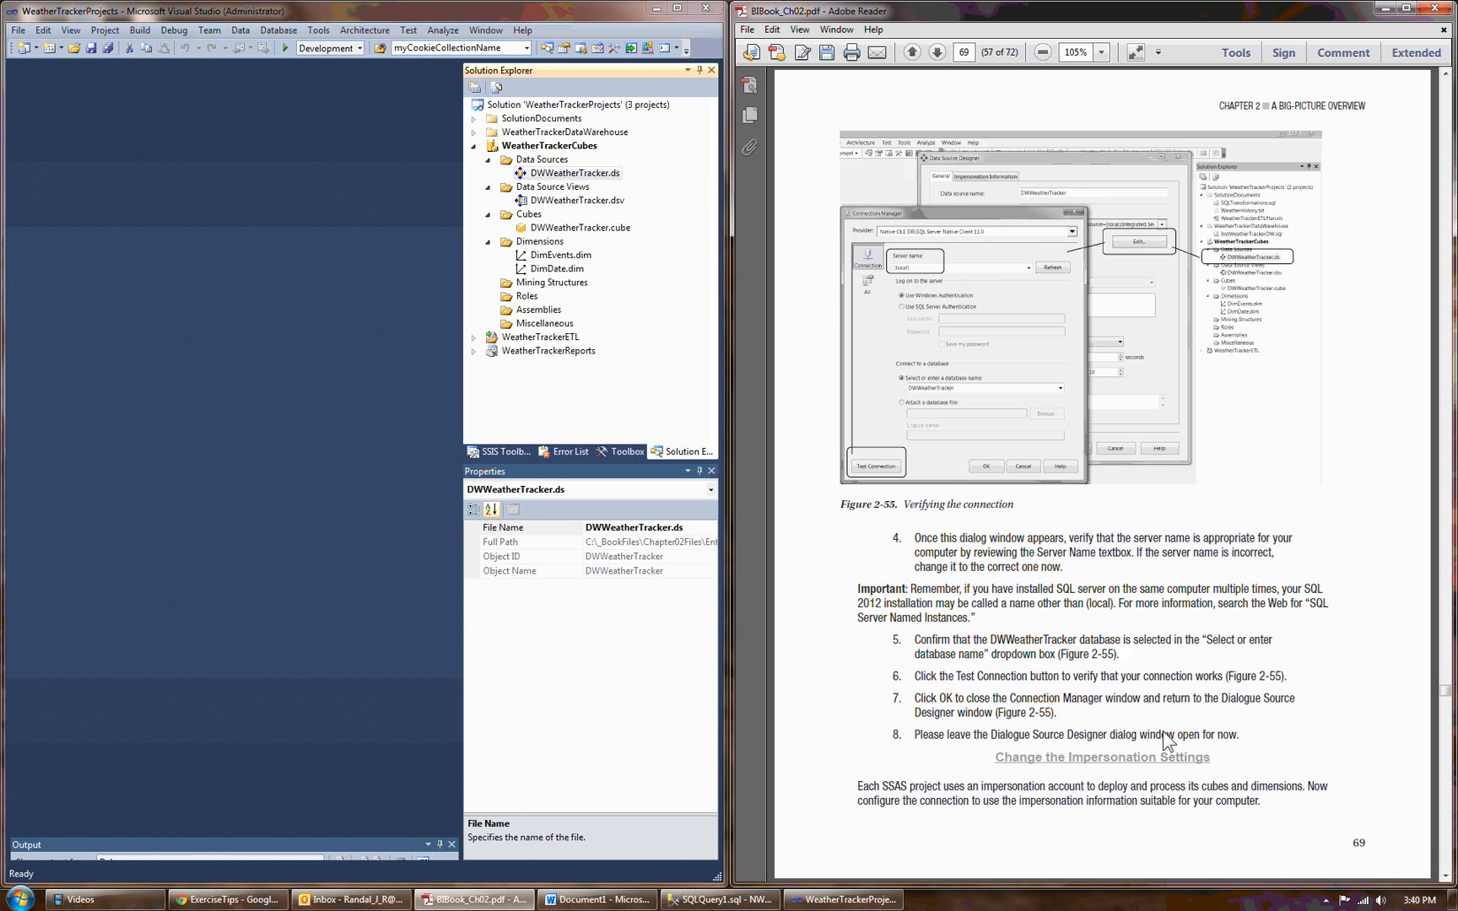
click(1445, 876)
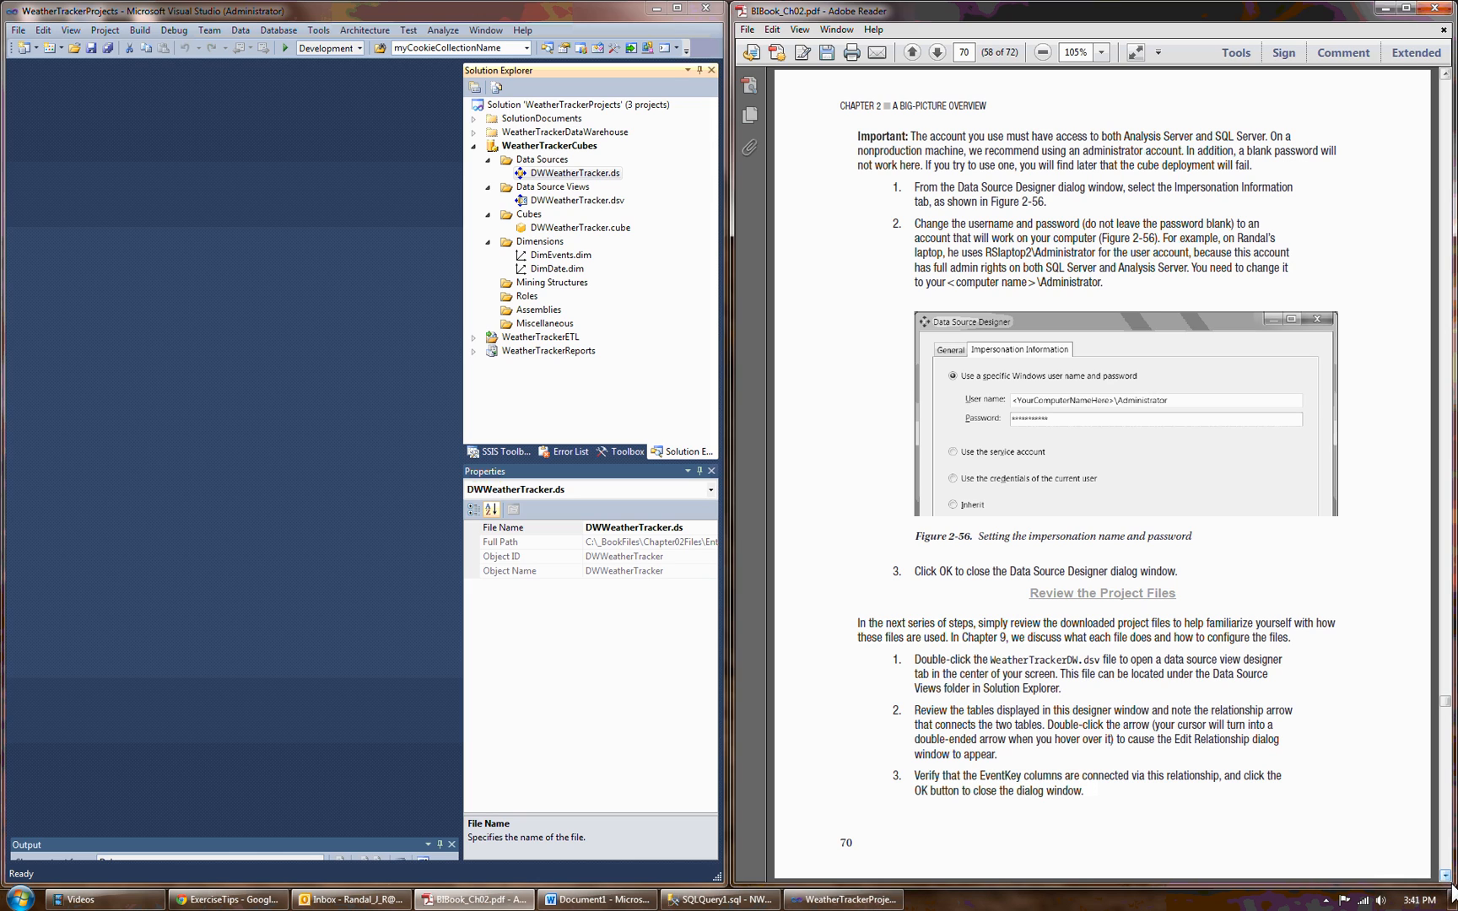
click(1445, 877)
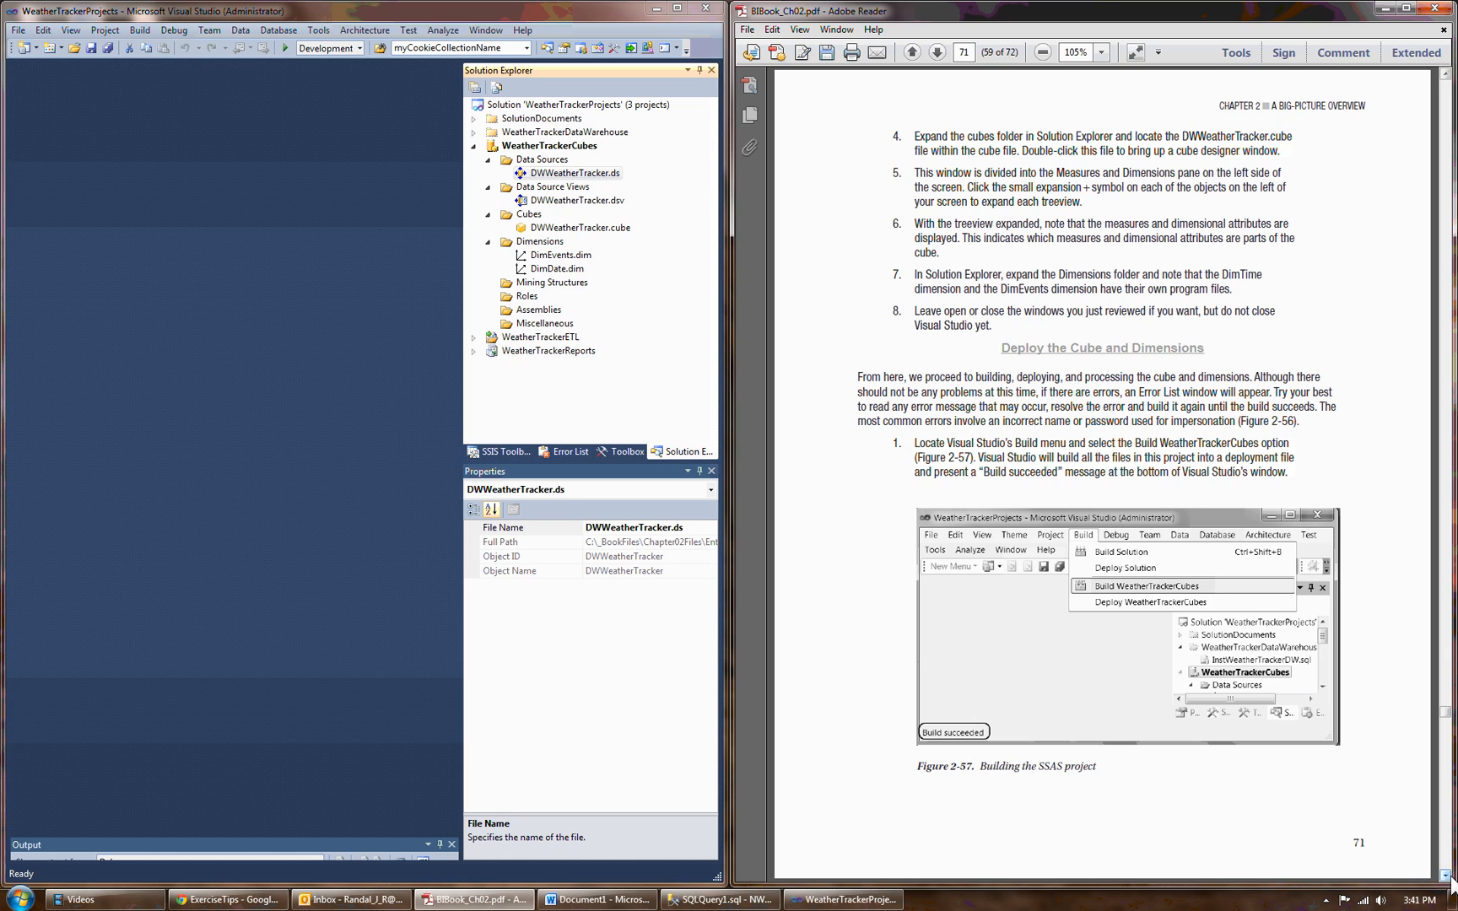
click(515, 149)
right_click(517, 152)
click(544, 234)
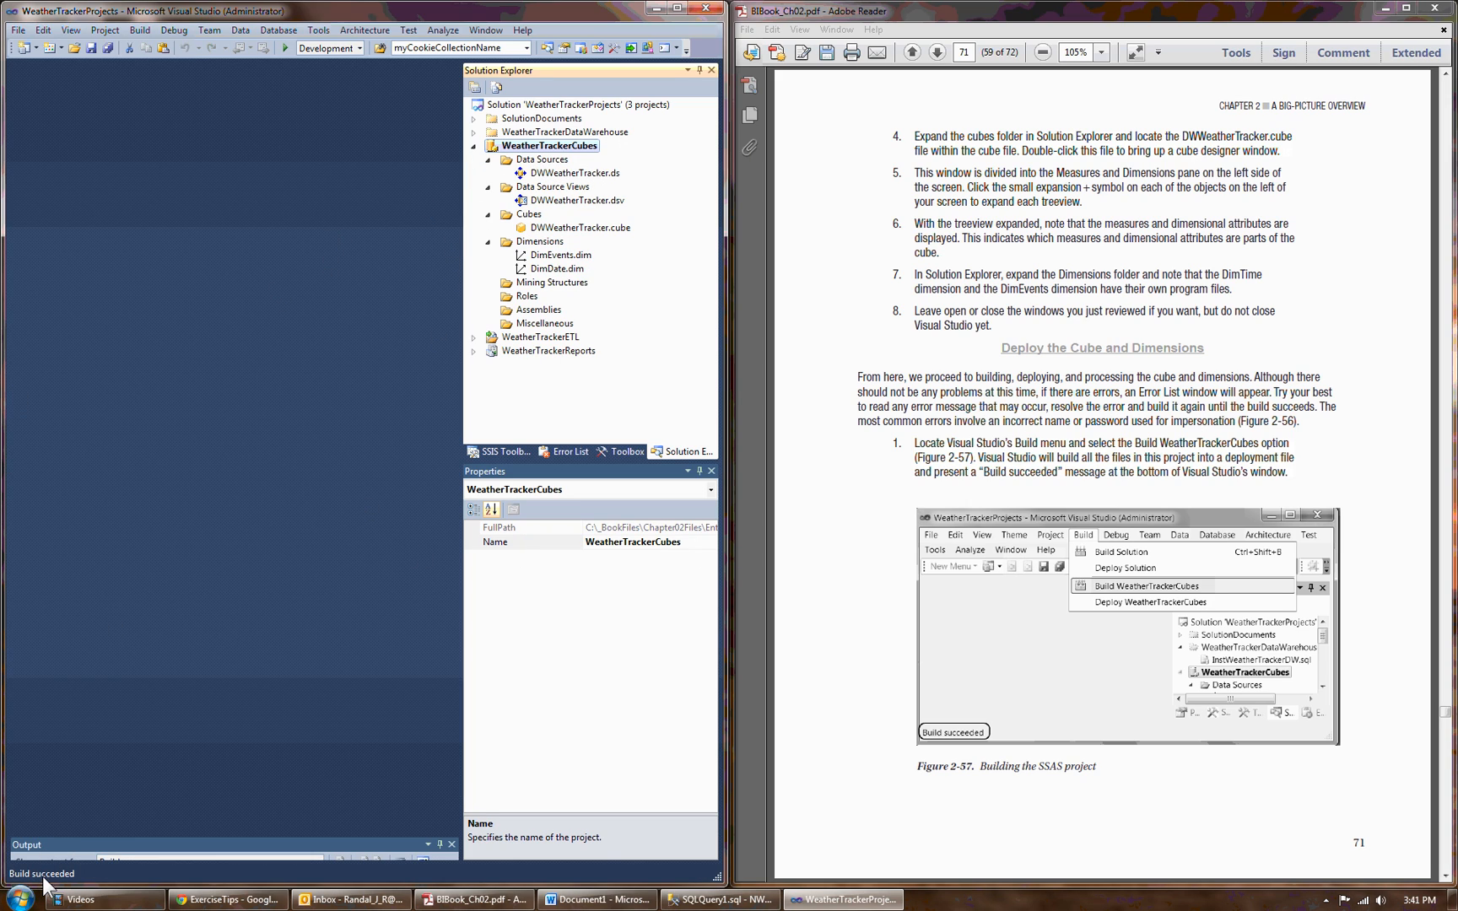
Go through the built project's files in order, from DWWeatherTracker.ds to DimDate.dim.
click(567, 173)
click(565, 201)
click(563, 228)
click(557, 256)
click(558, 269)
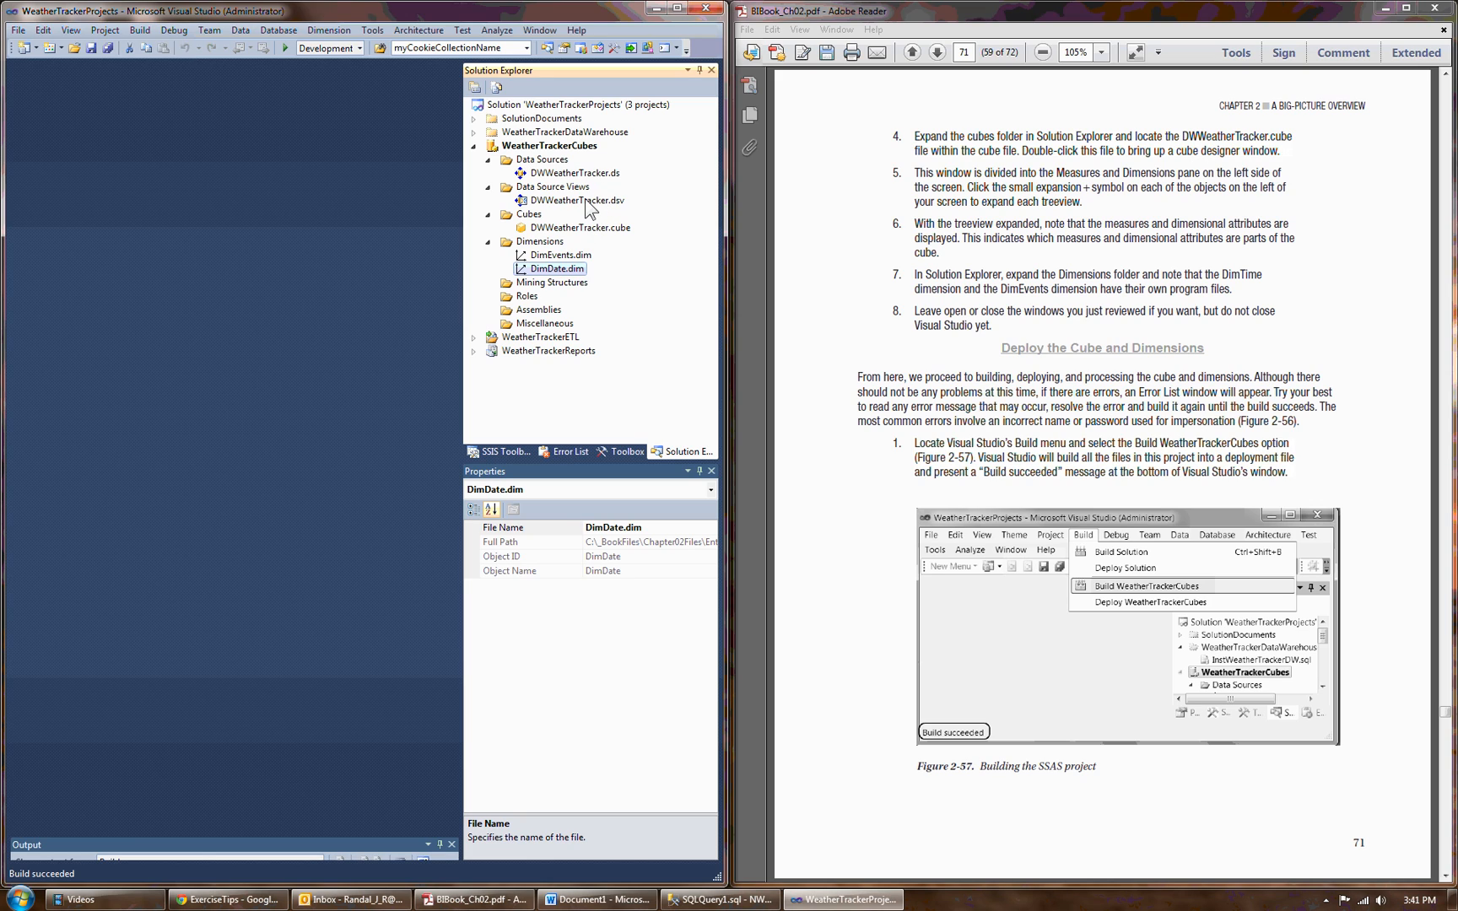
Try to deploy the WeatherTrackerCubes project, and read the warnings and the error in the widened error list.
right_click(588, 150)
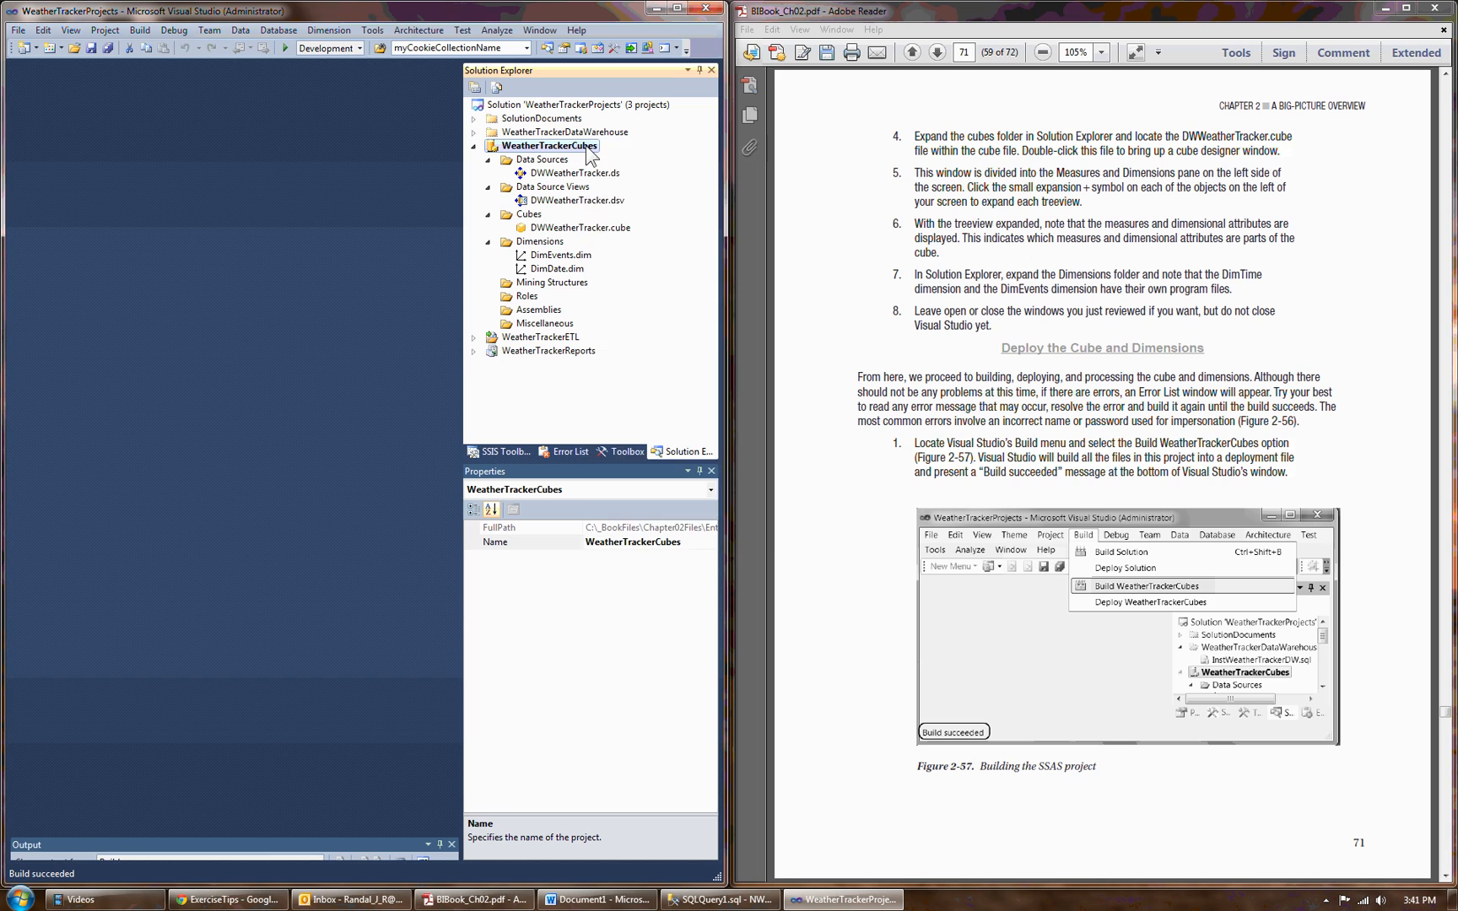
click(626, 263)
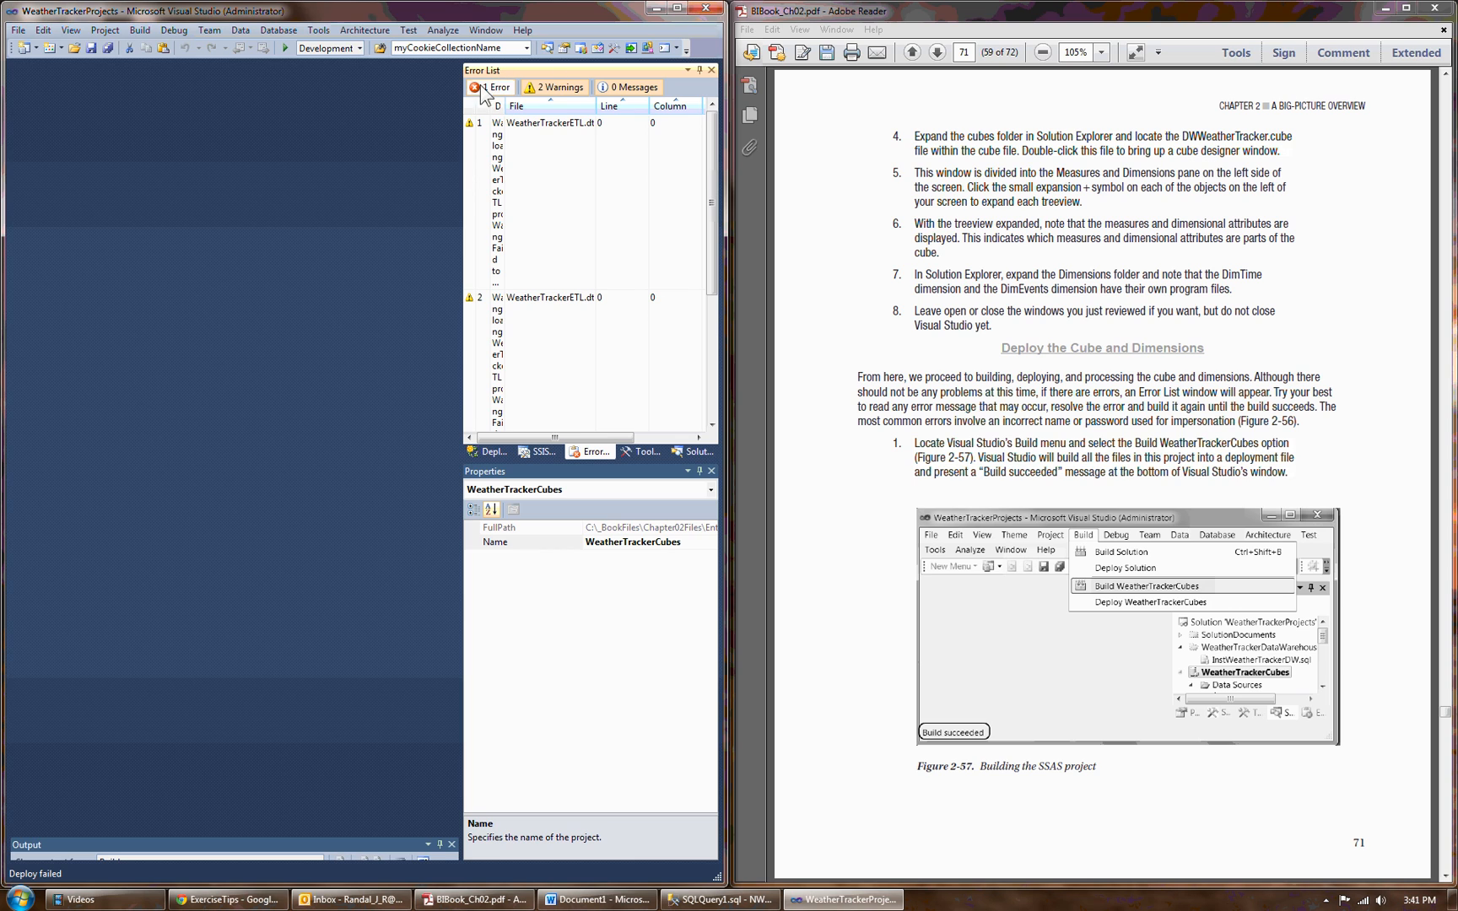
drag(463, 371, 235, 363)
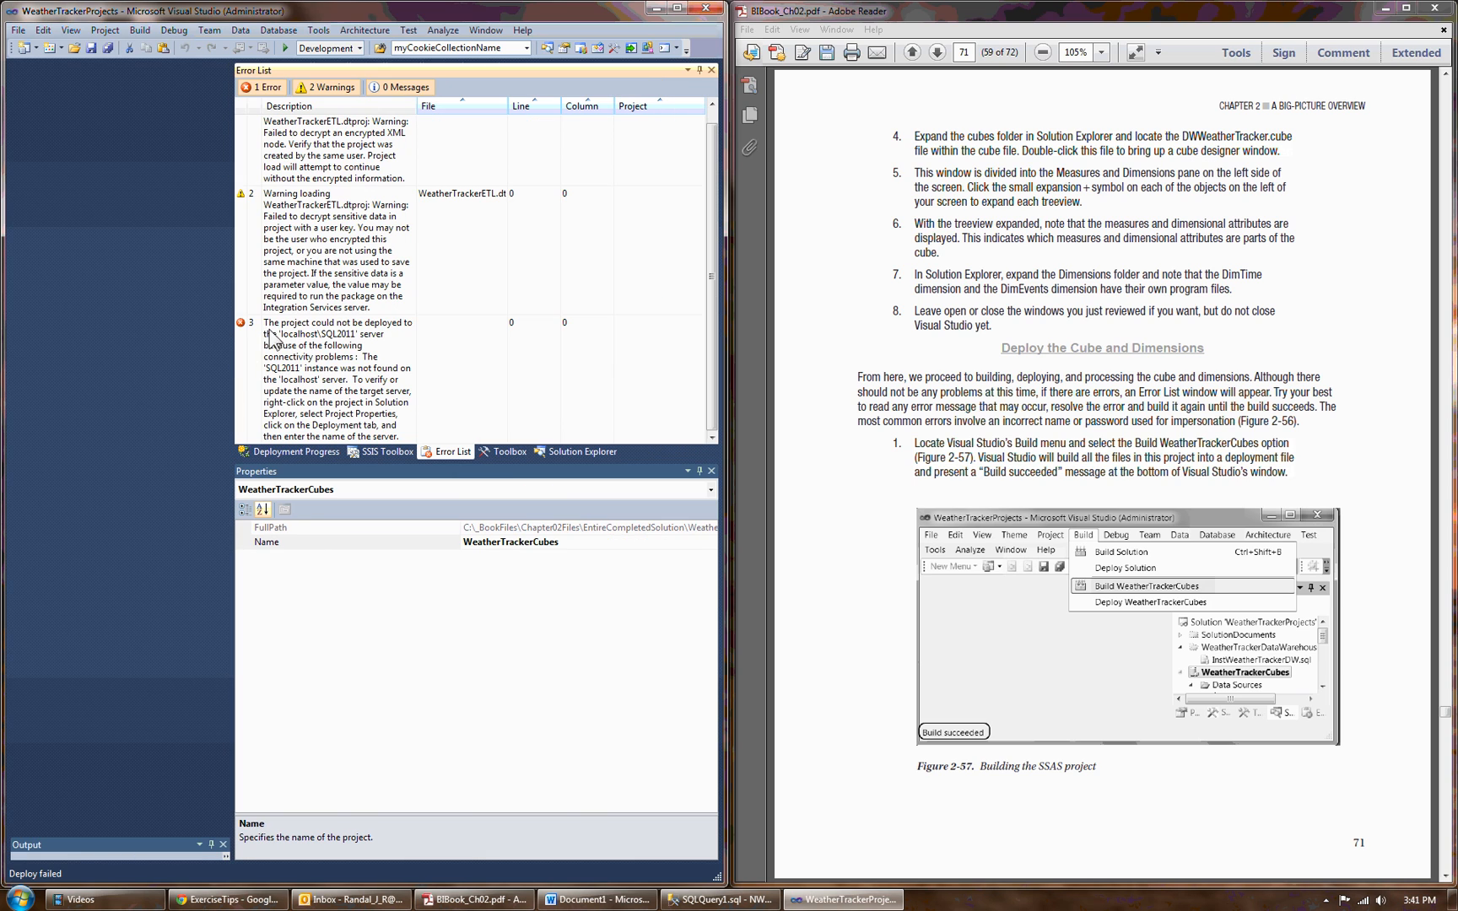
click(372, 149)
click(342, 253)
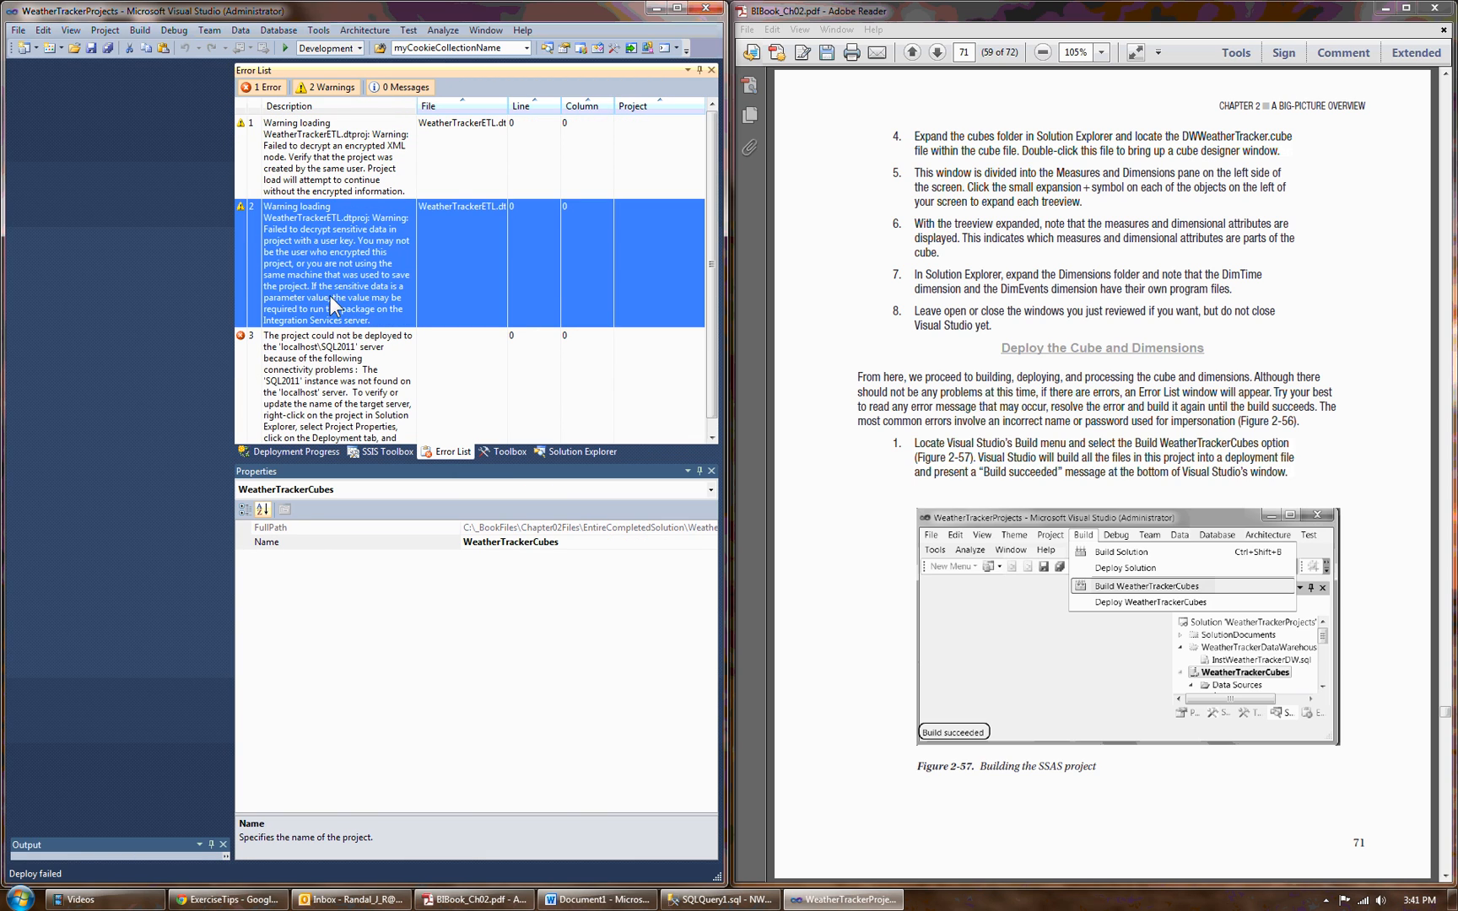
click(344, 361)
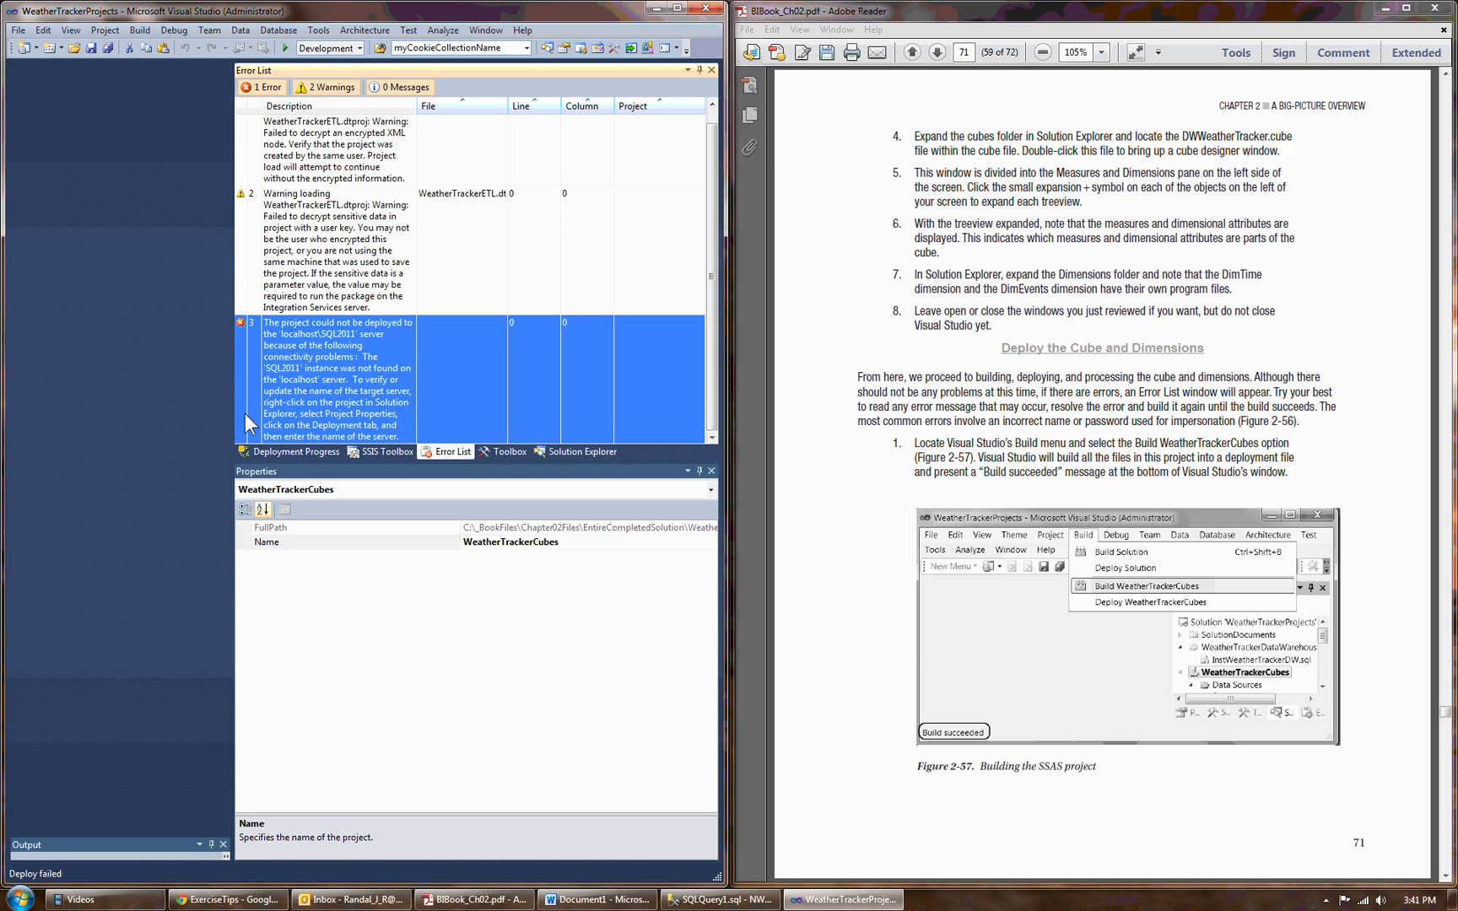
Return to the solution's project tree and turn the exercise PDF to page 72.
click(577, 452)
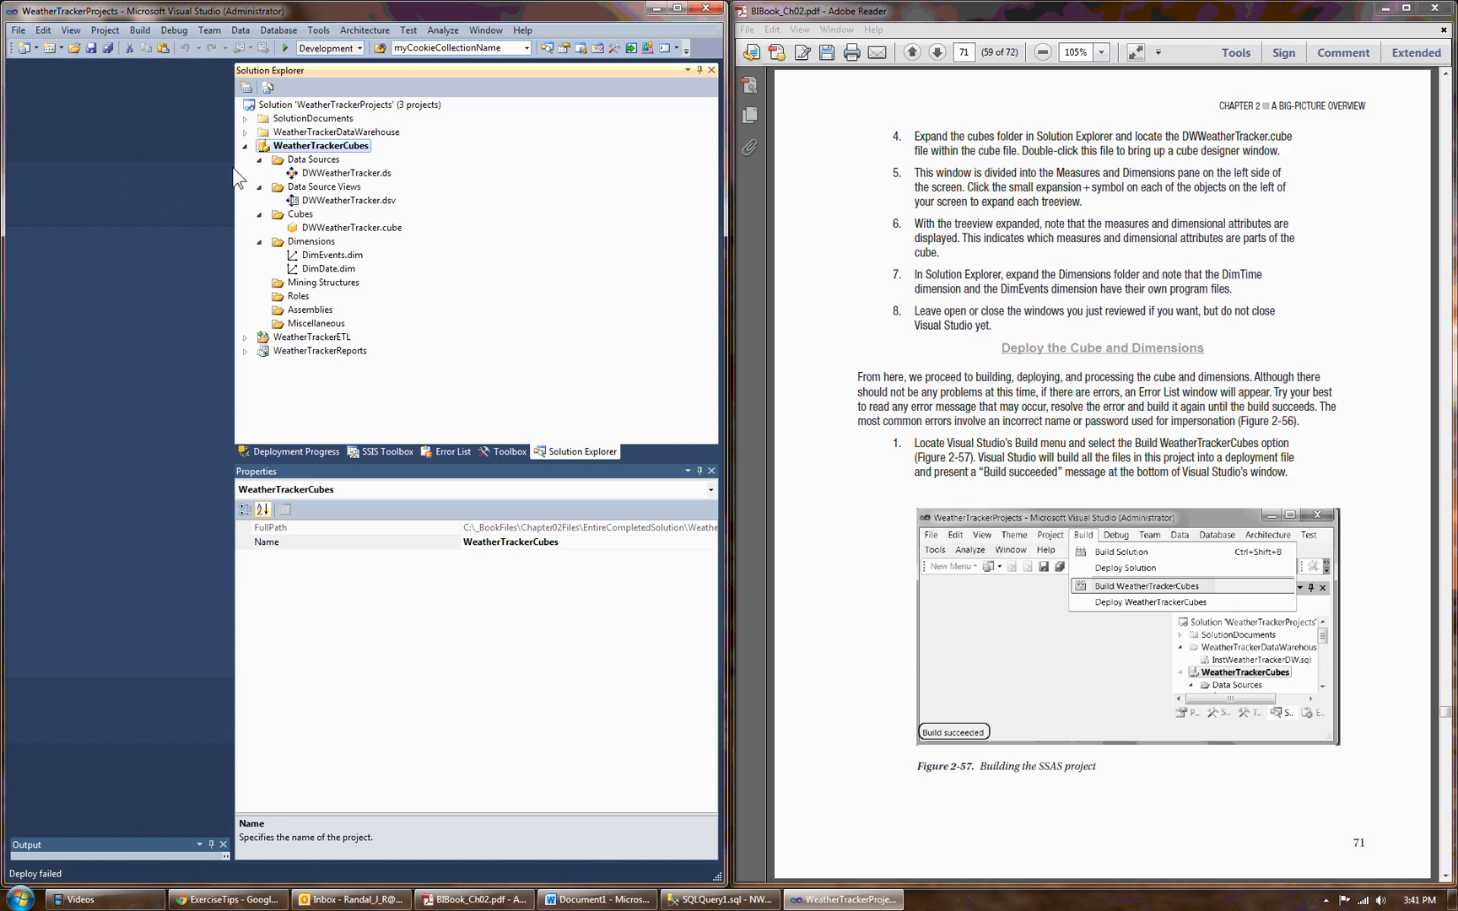
click(1445, 876)
click(1445, 876)
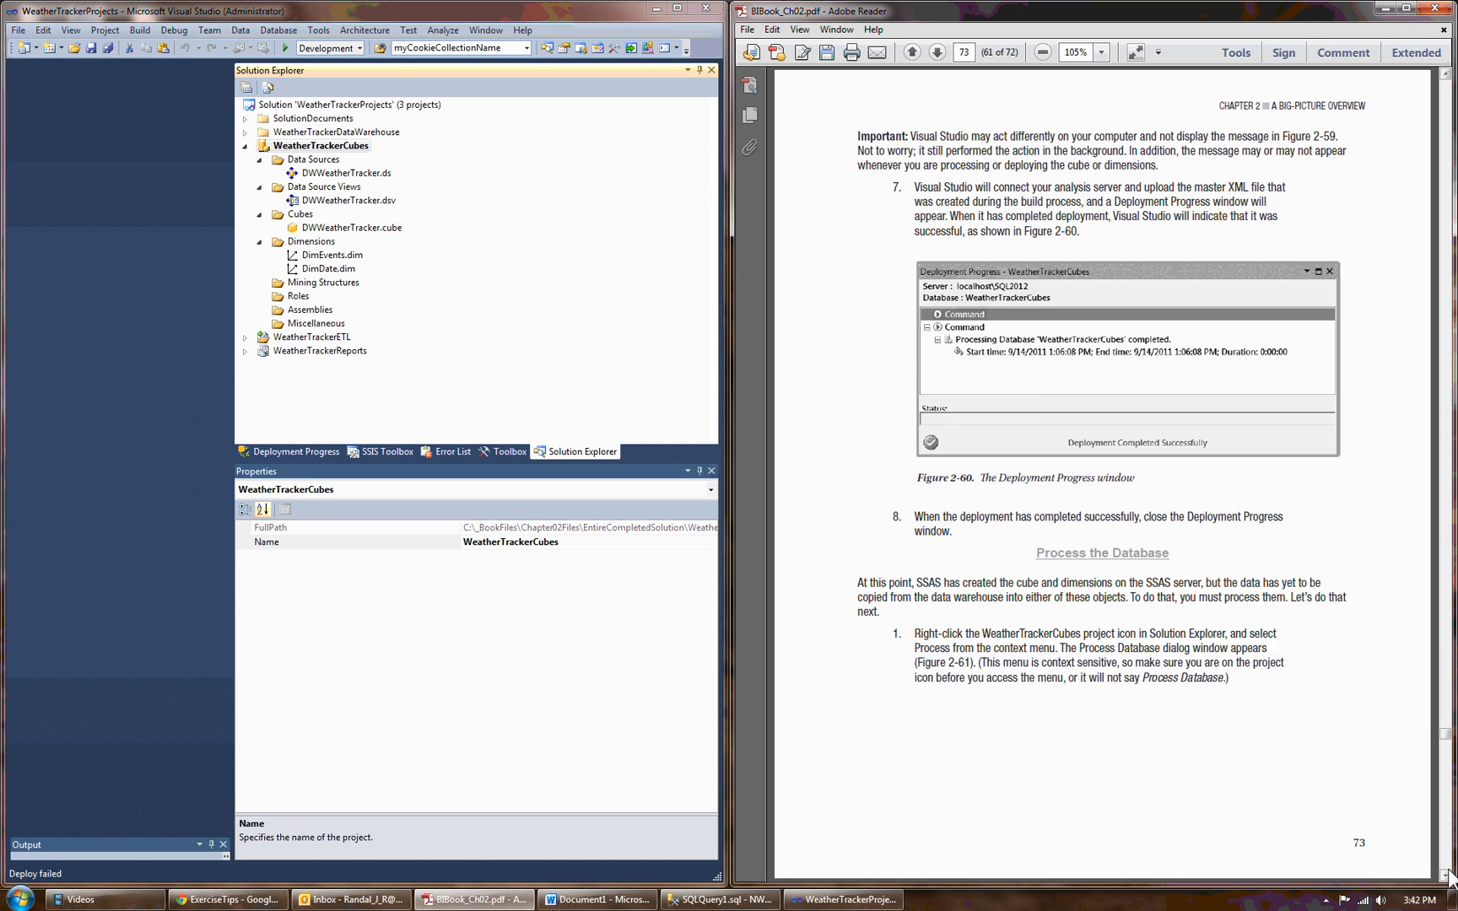
click(1445, 76)
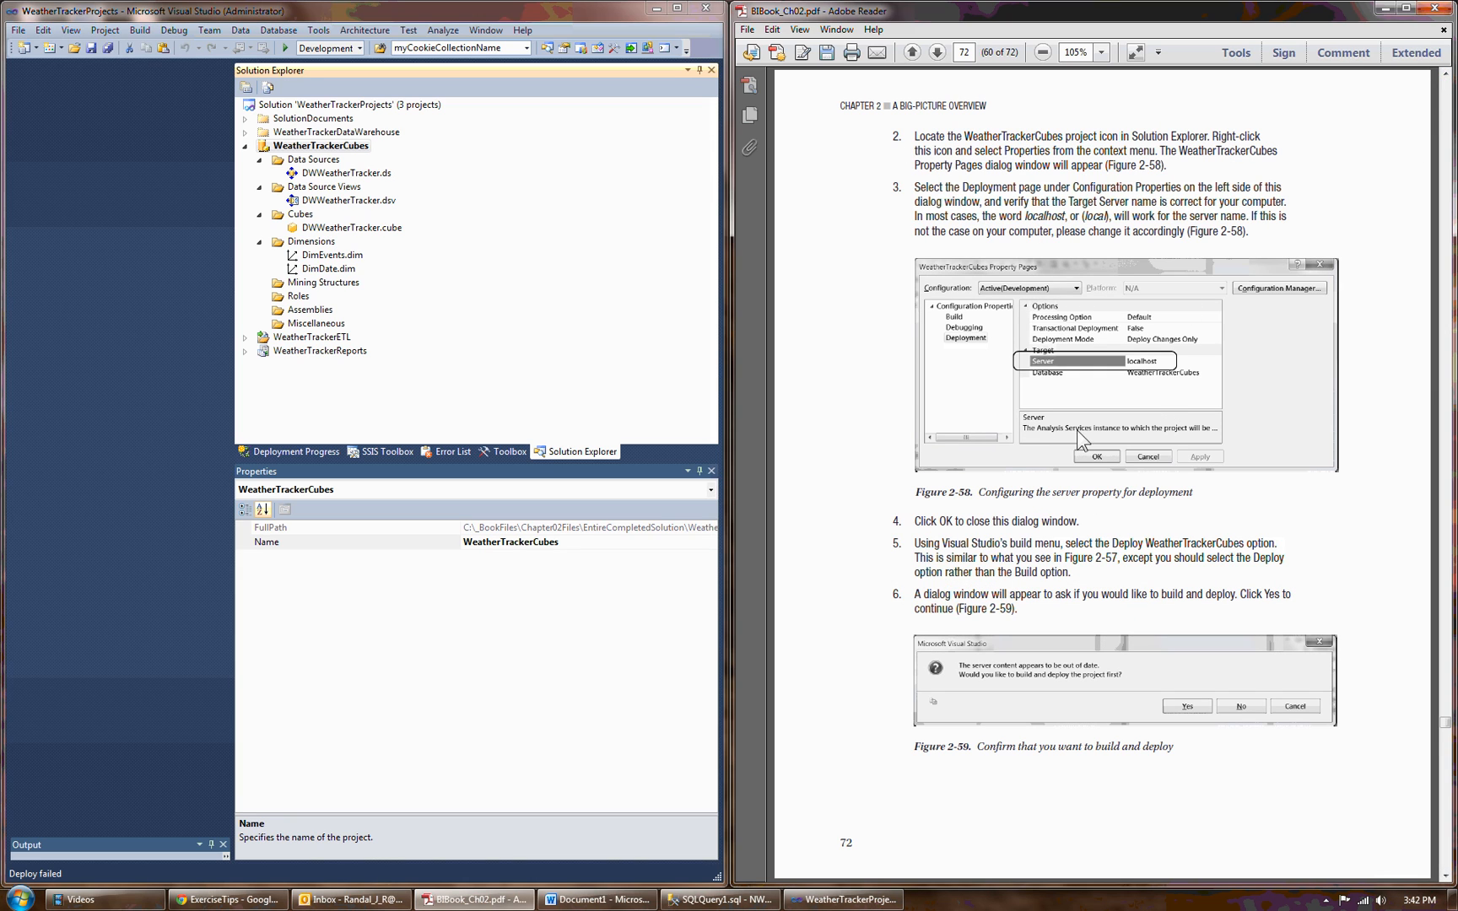
Set the deployment target server of the WeatherTrackerCubes project to NWTech-01.
right_click(364, 150)
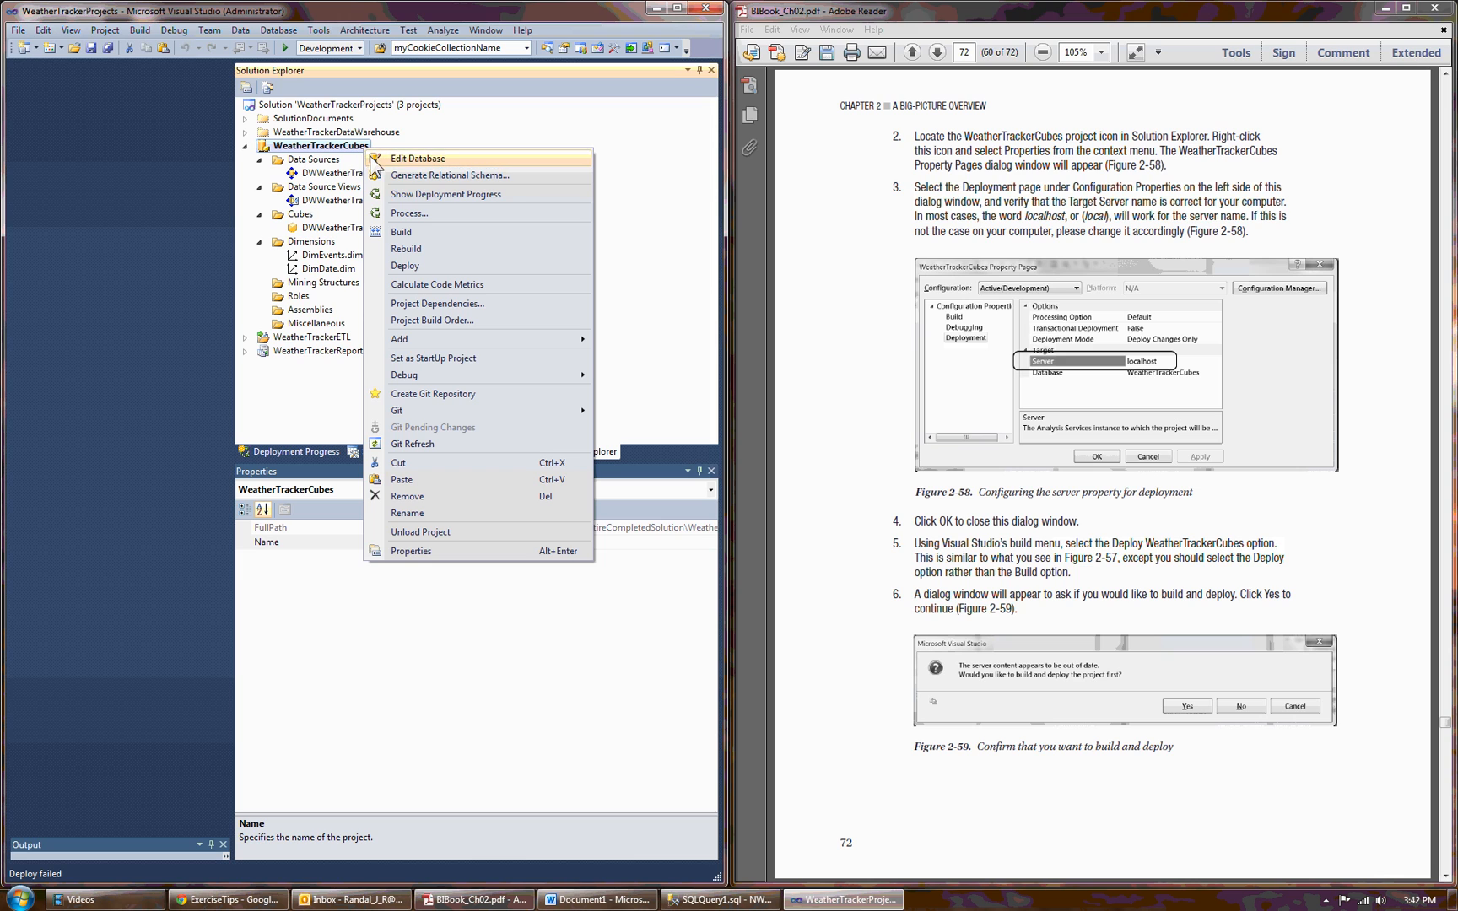
click(440, 550)
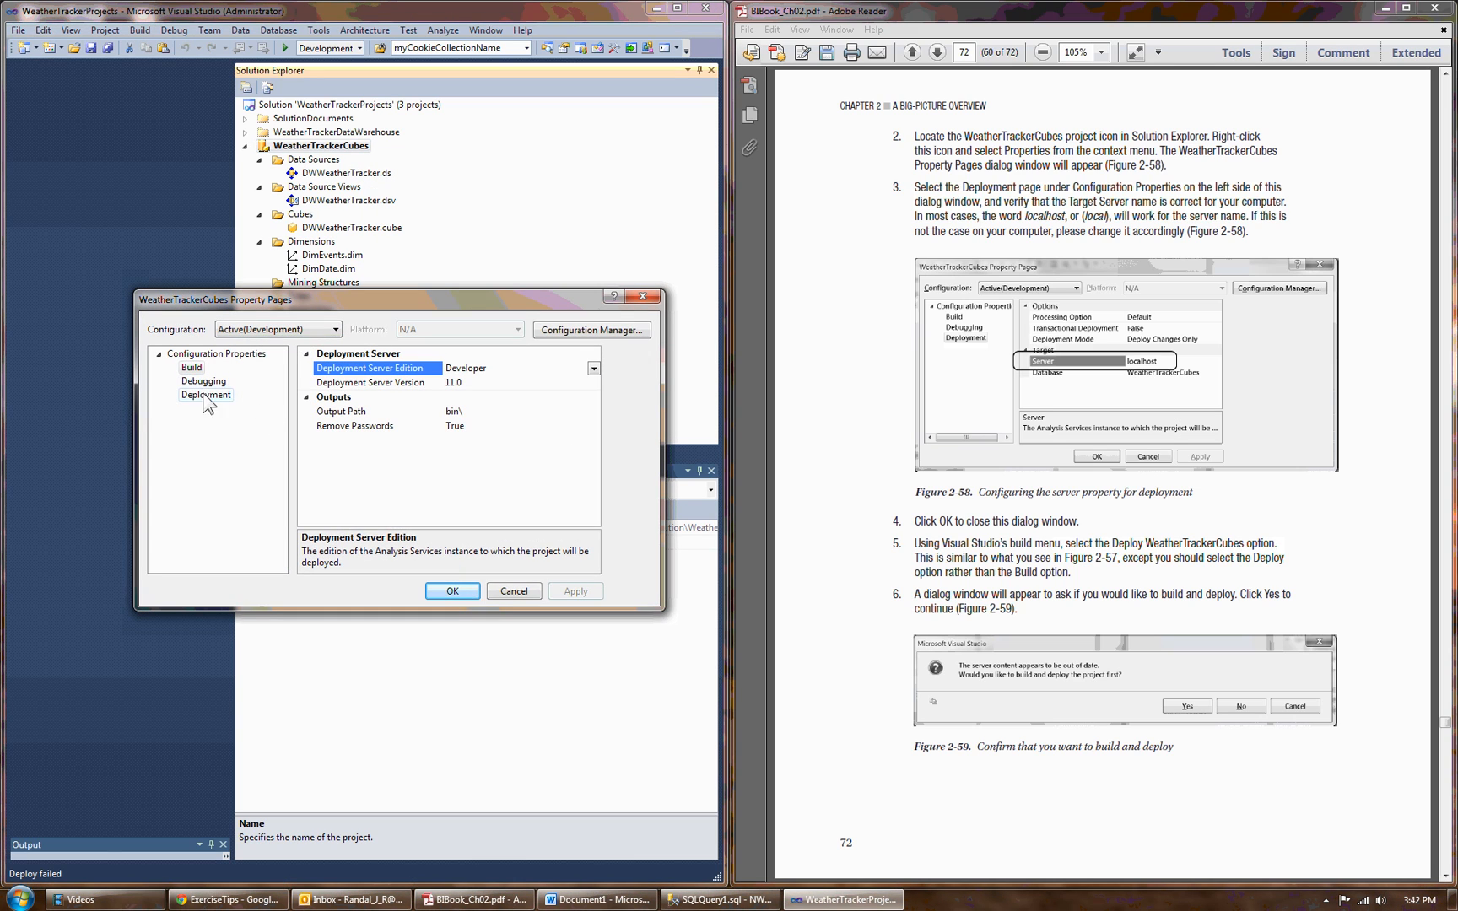
click(199, 395)
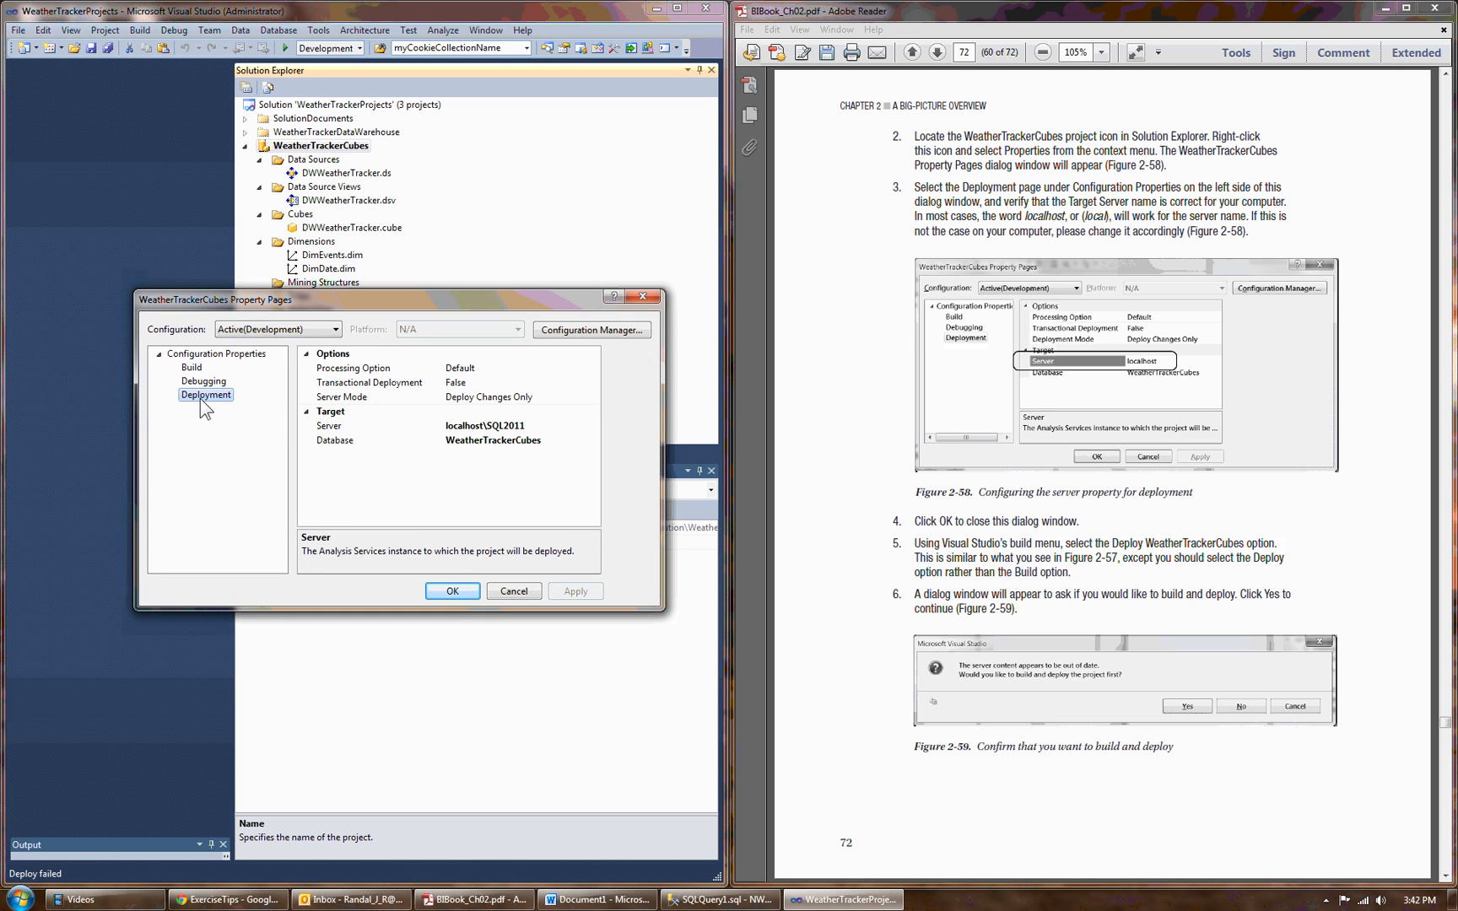
click(524, 425)
drag(524, 426, 487, 427)
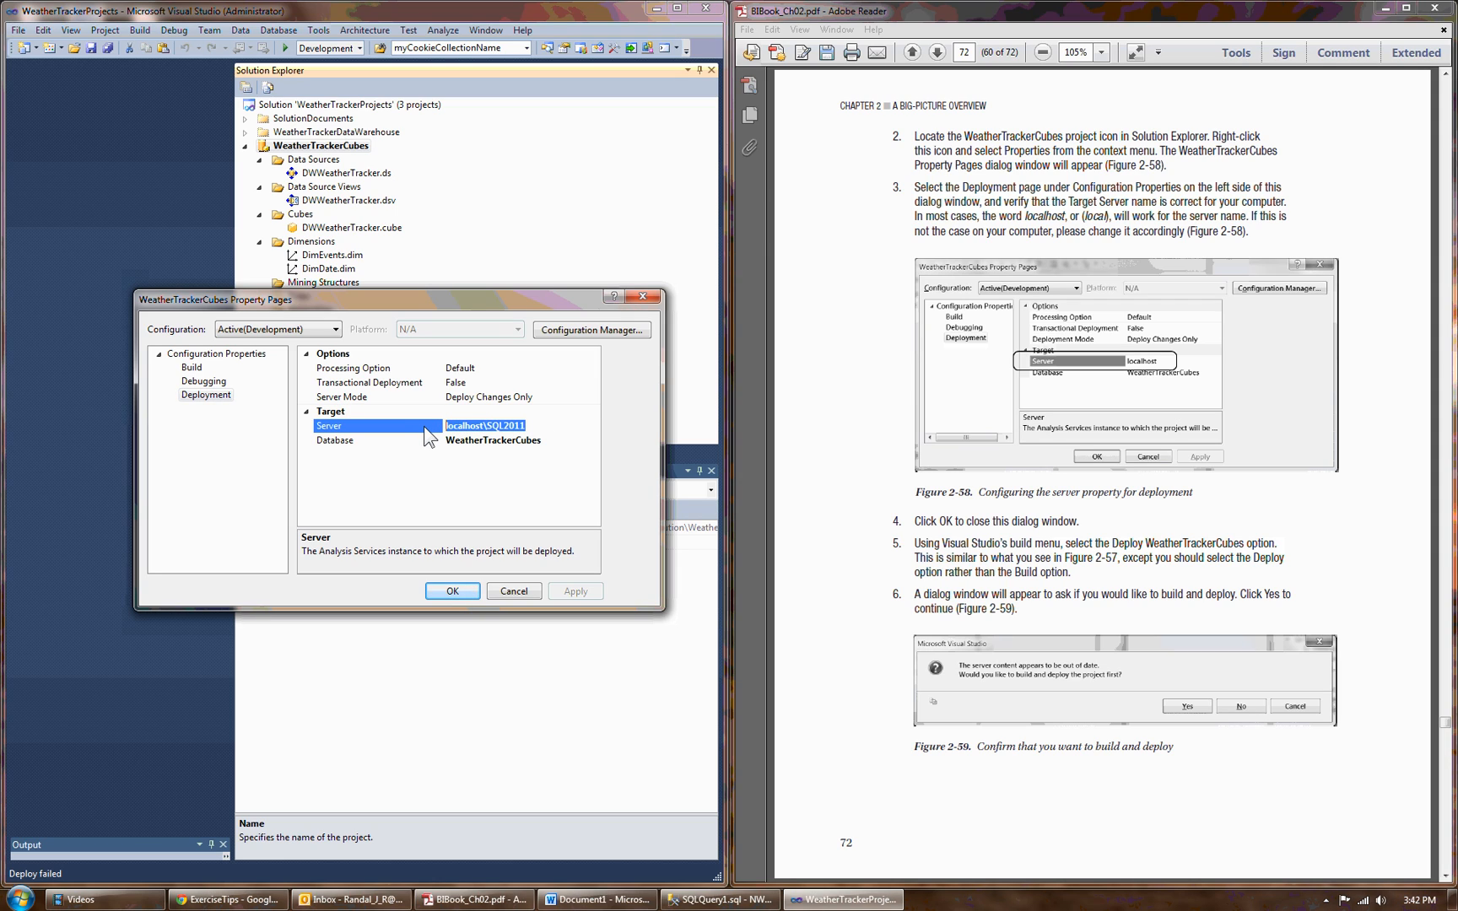
text(NoTech-01)
text(MyNamedInsance)
key(BackSpace)
key(BackSpace)
key(BackSpace)
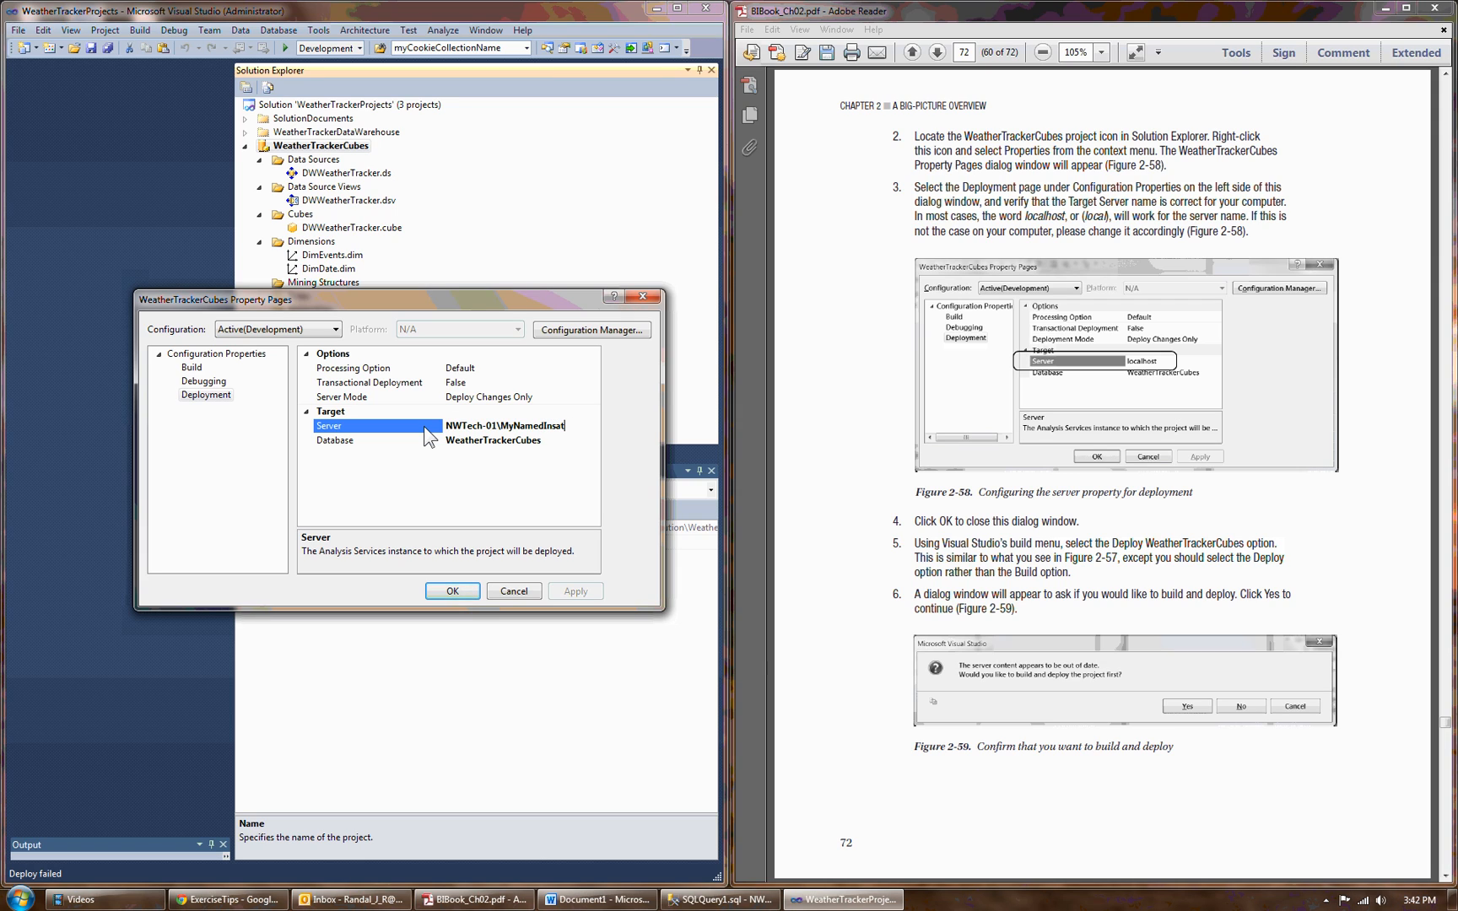
key(BackSpace)
key(BackSpace)
key(BackSpace)
key(BackSpace)
key(BackSpace)
key(BackSpace)
key(BackSpace)
key(BackSpace)
key(BackSpace)
key(BackSpace)
key(BackSpace)
key(BackSpace)
Accept the project's property settings and deploy WeatherTrackerCubes to the analysis server.
click(443, 591)
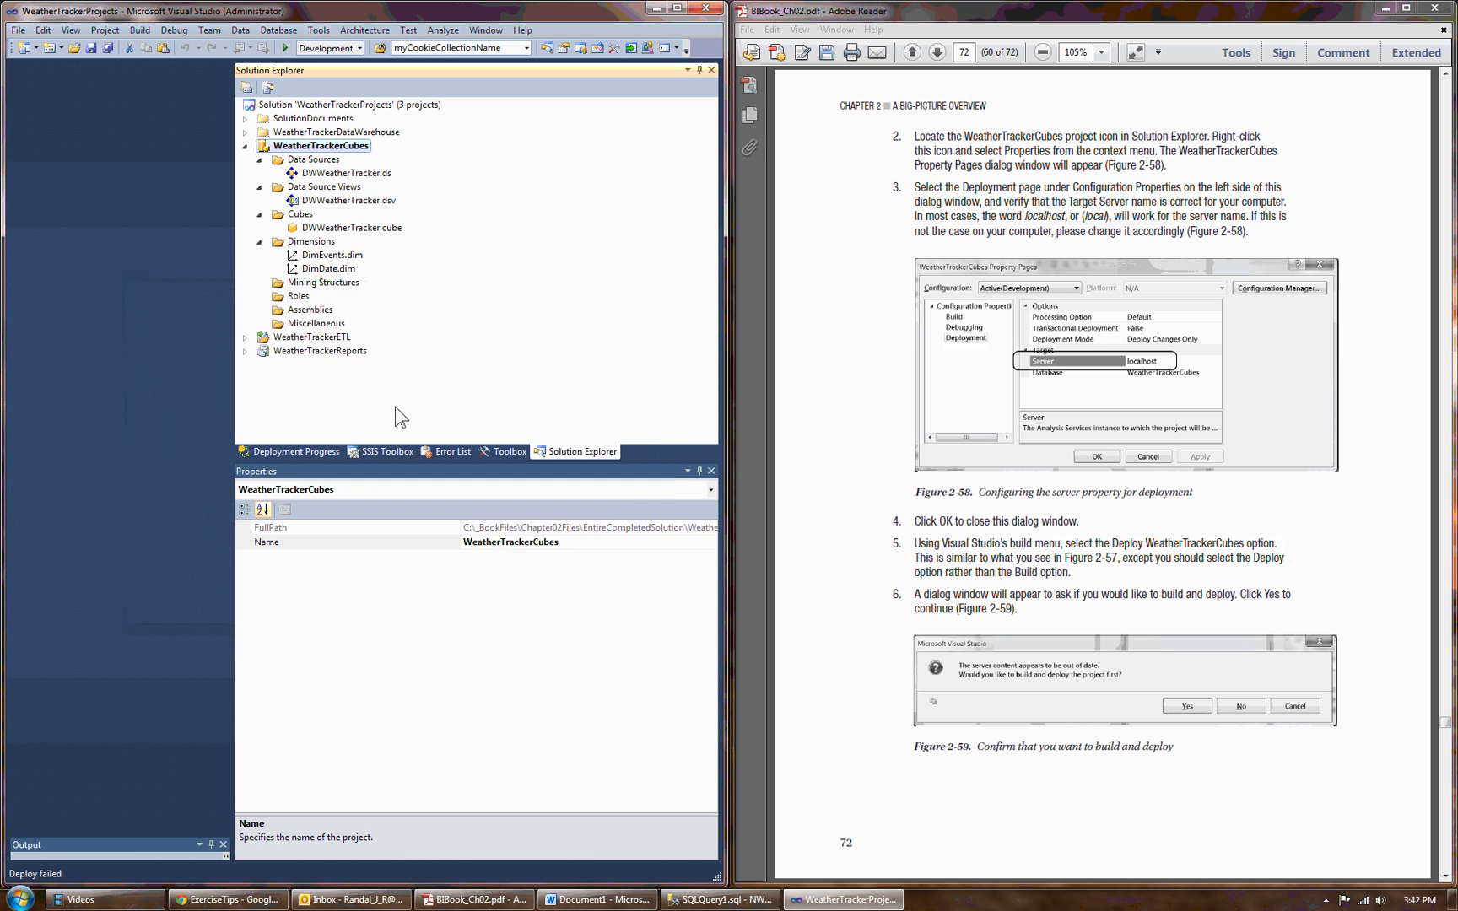
right_click(369, 149)
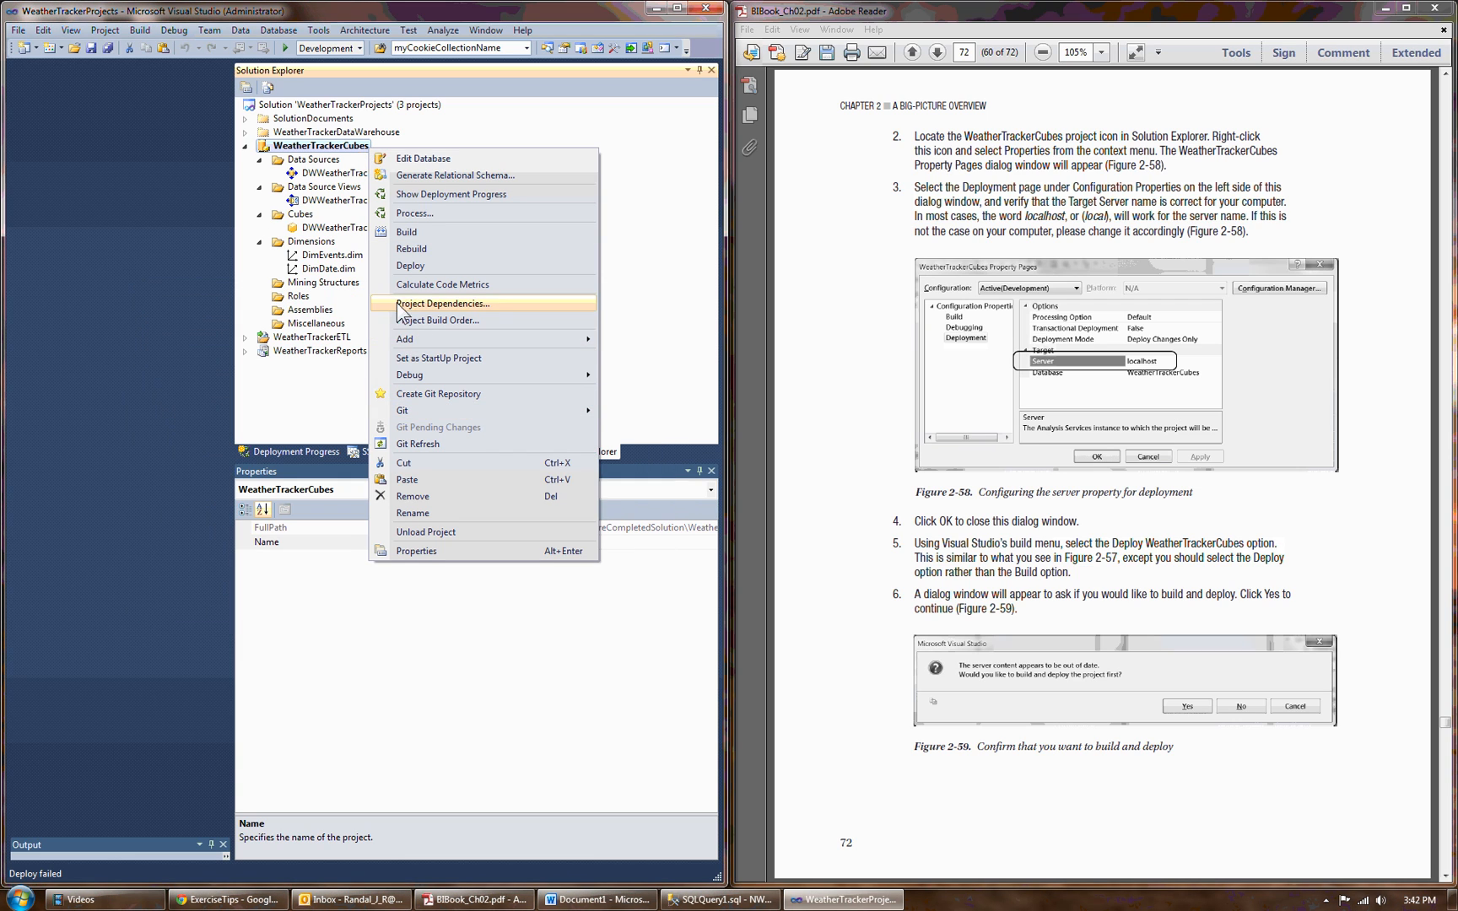
click(416, 268)
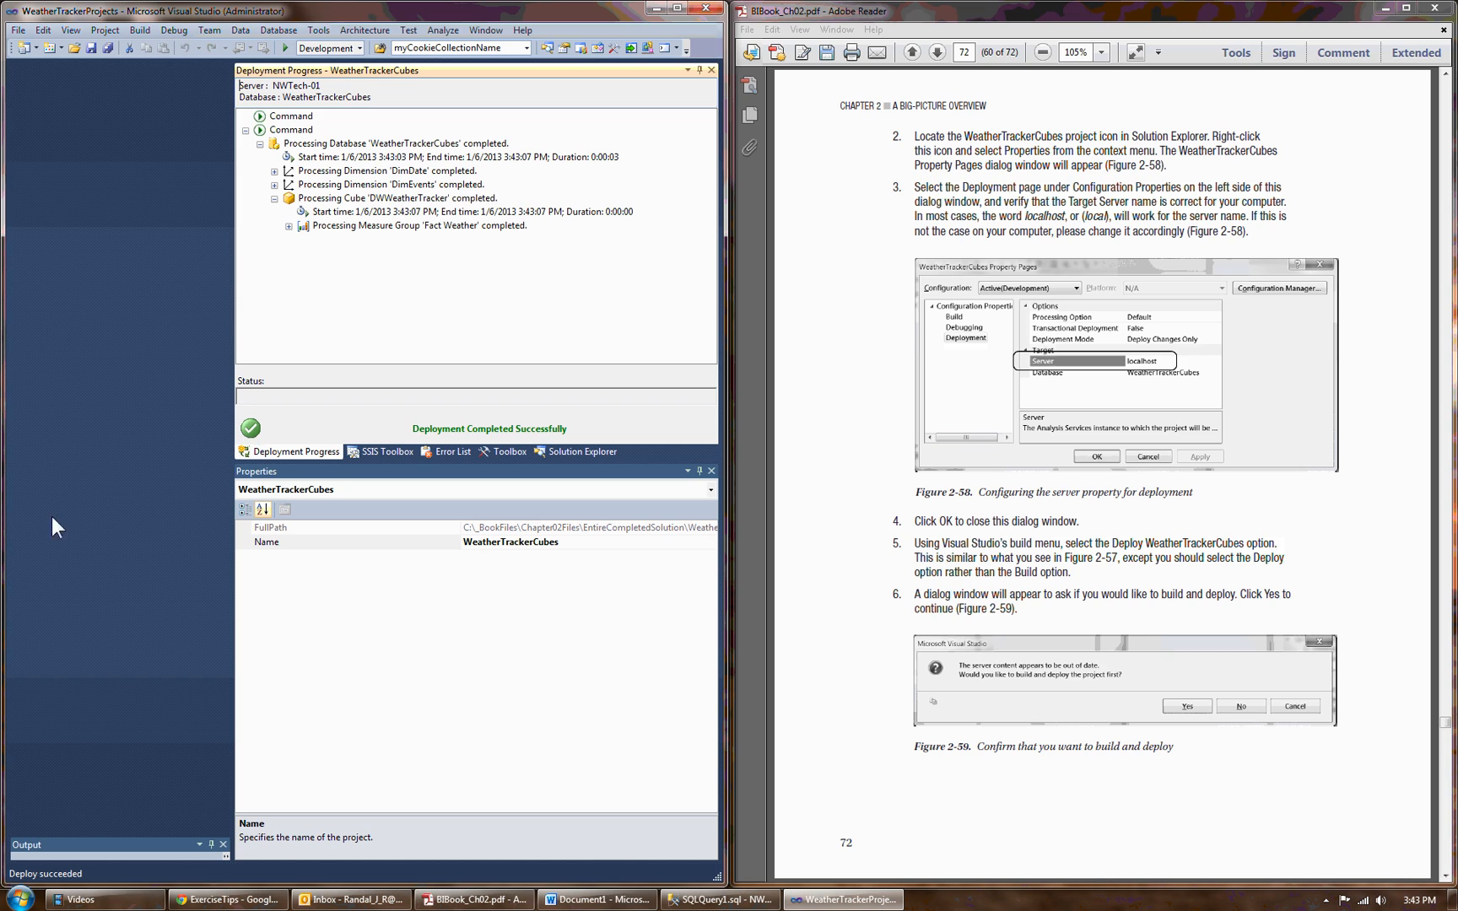
Open SQL Server Configuration Manager from the Microsoft SQL Server 2012 configuration tools.
click(20, 895)
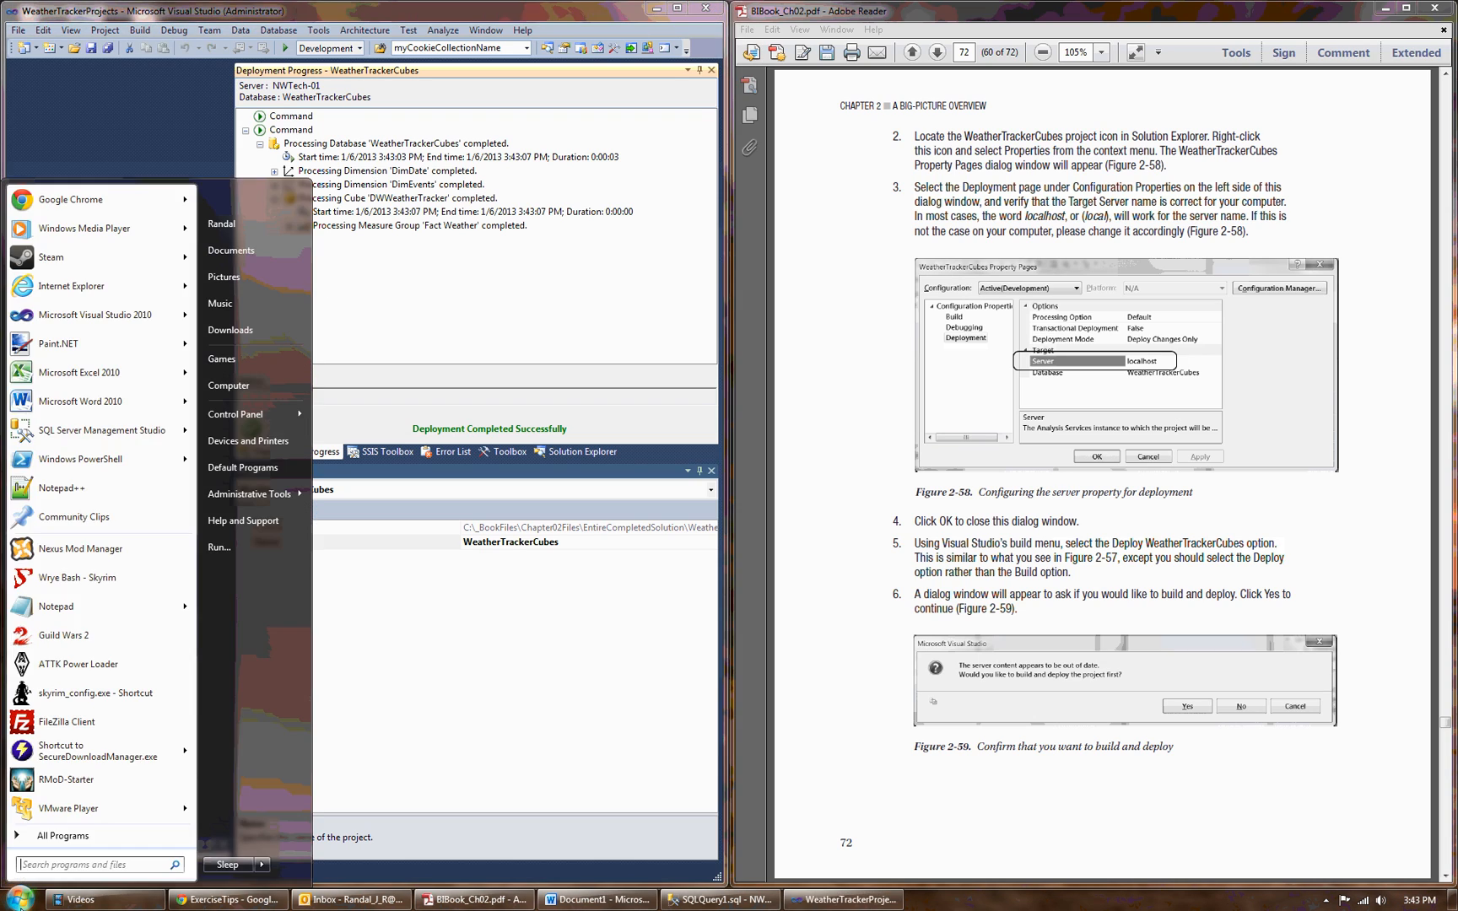
click(59, 837)
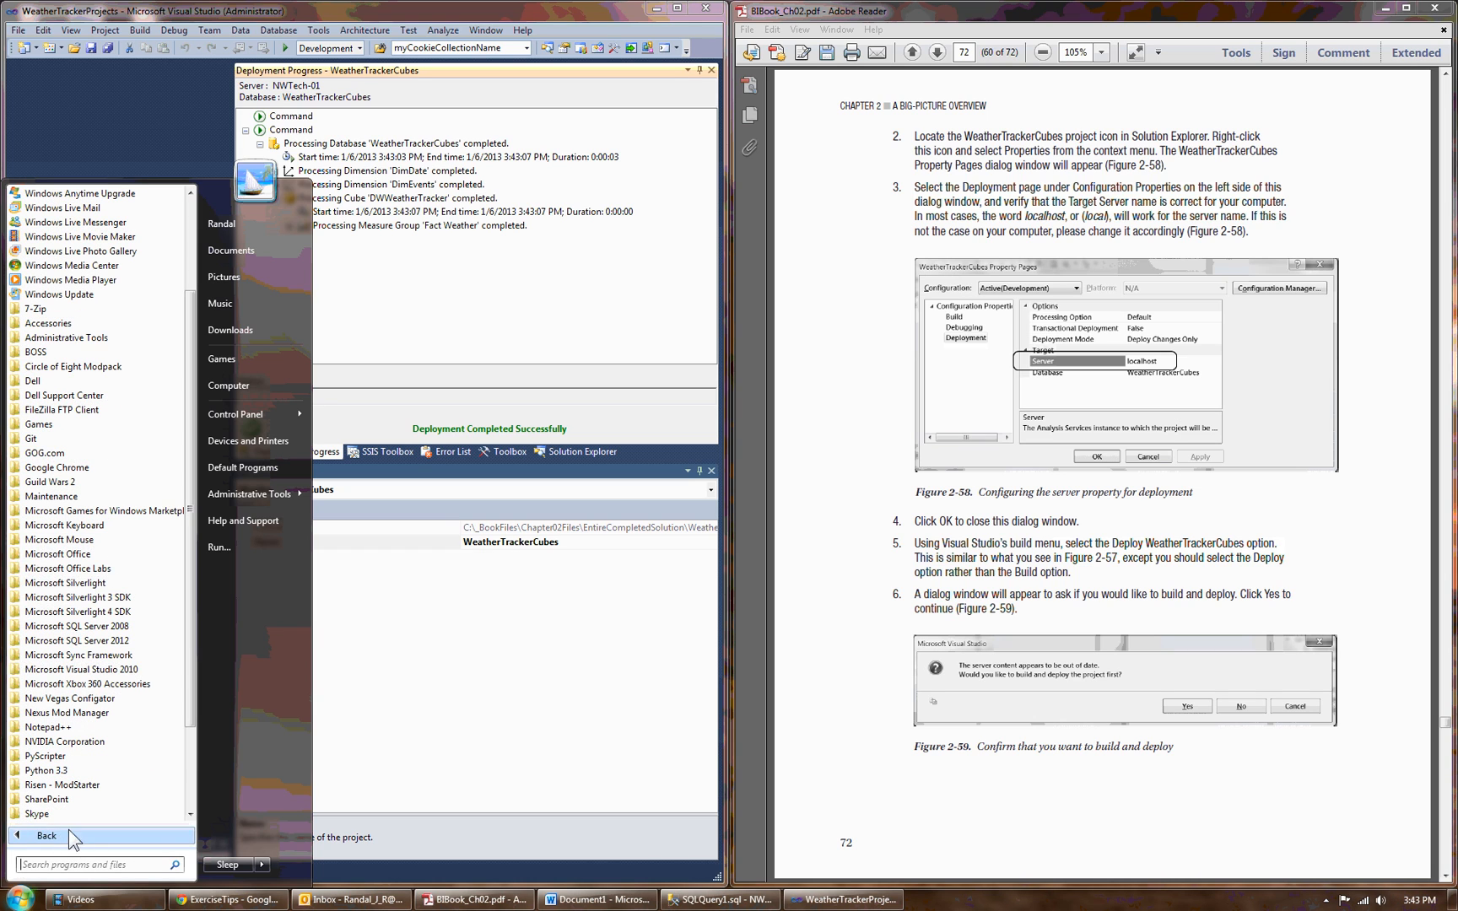
click(74, 642)
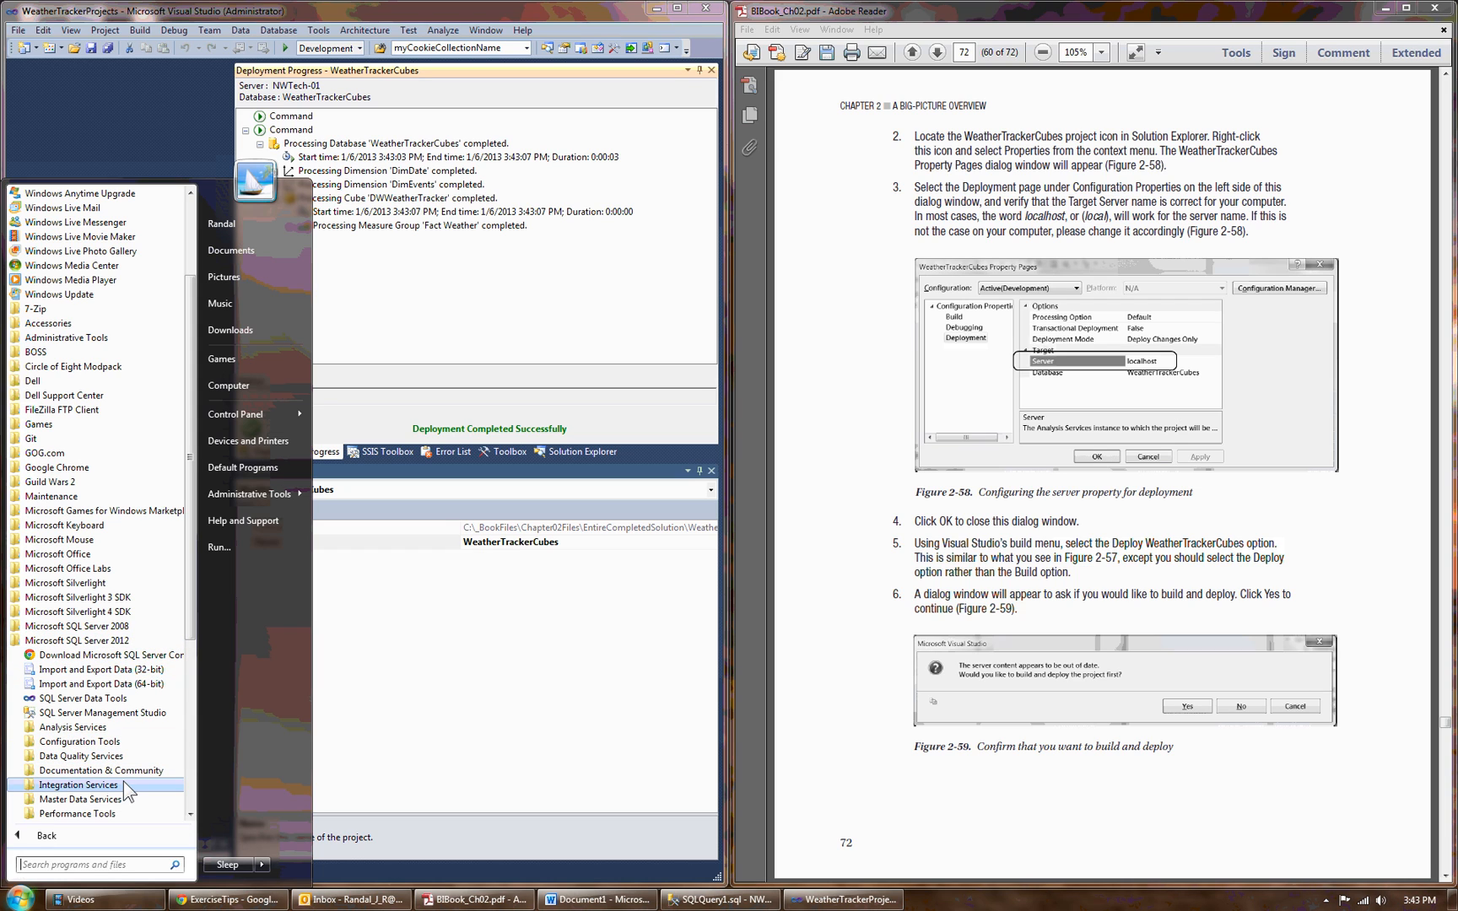
click(54, 742)
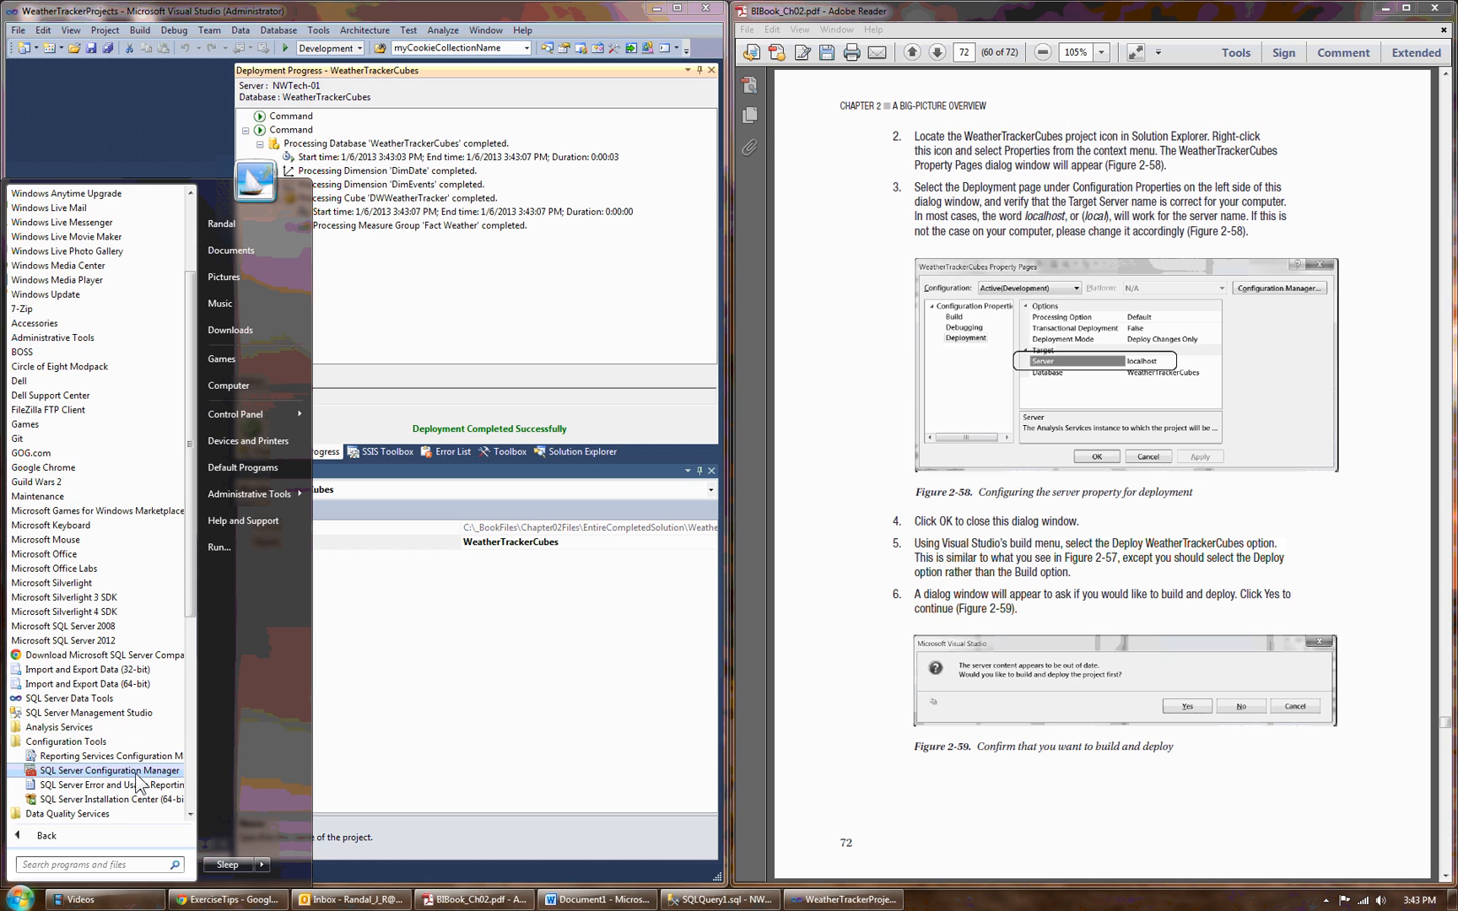
click(137, 771)
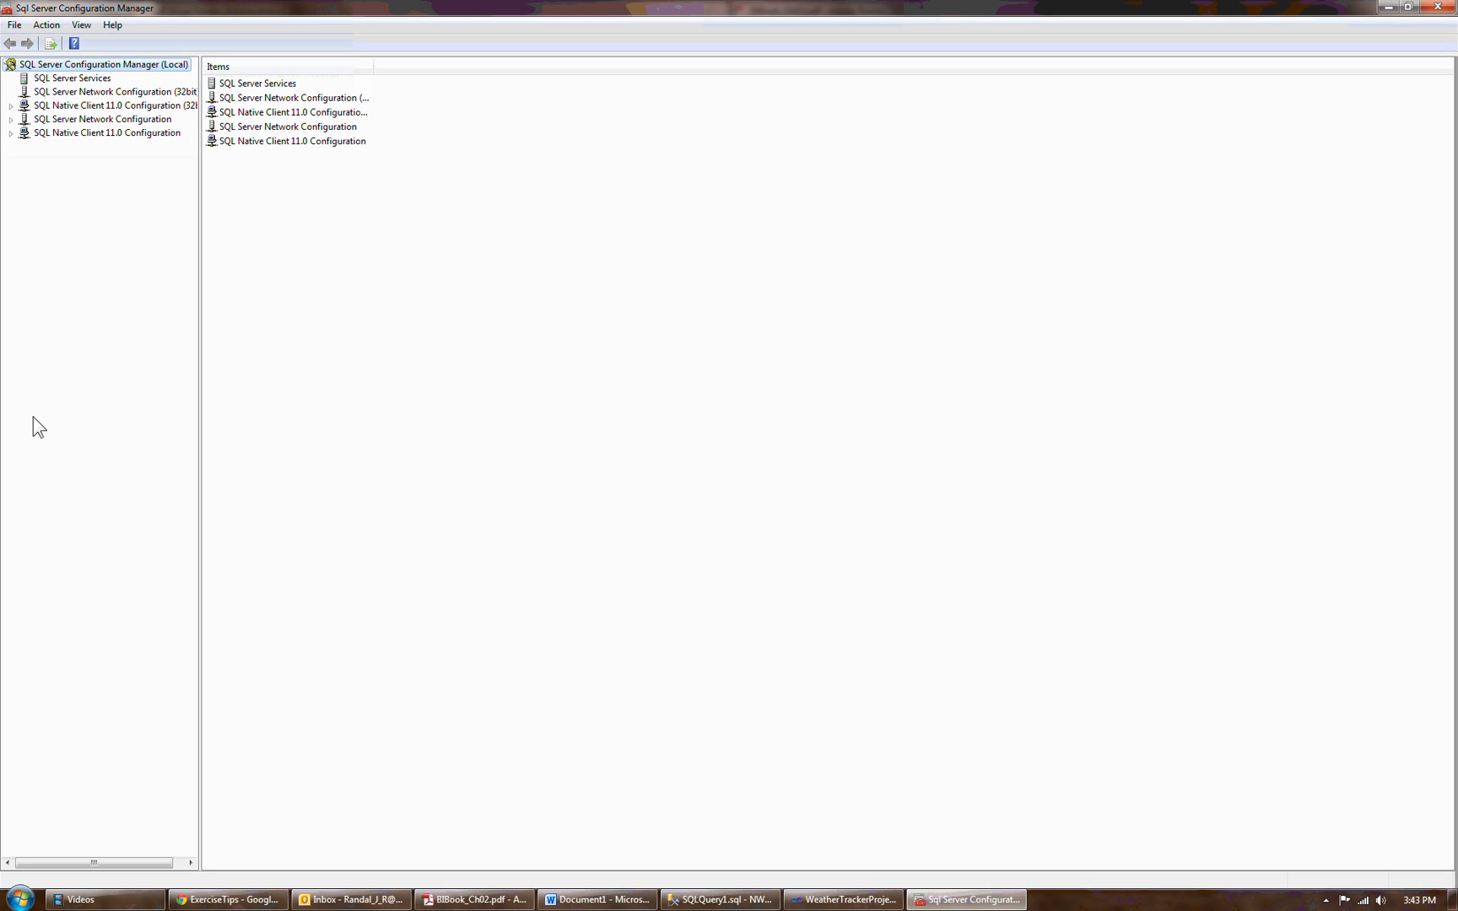
List the SQL Server services with full names, check the Analysis Services (MSSQLSERVER) entry, and minimize the window.
click(70, 79)
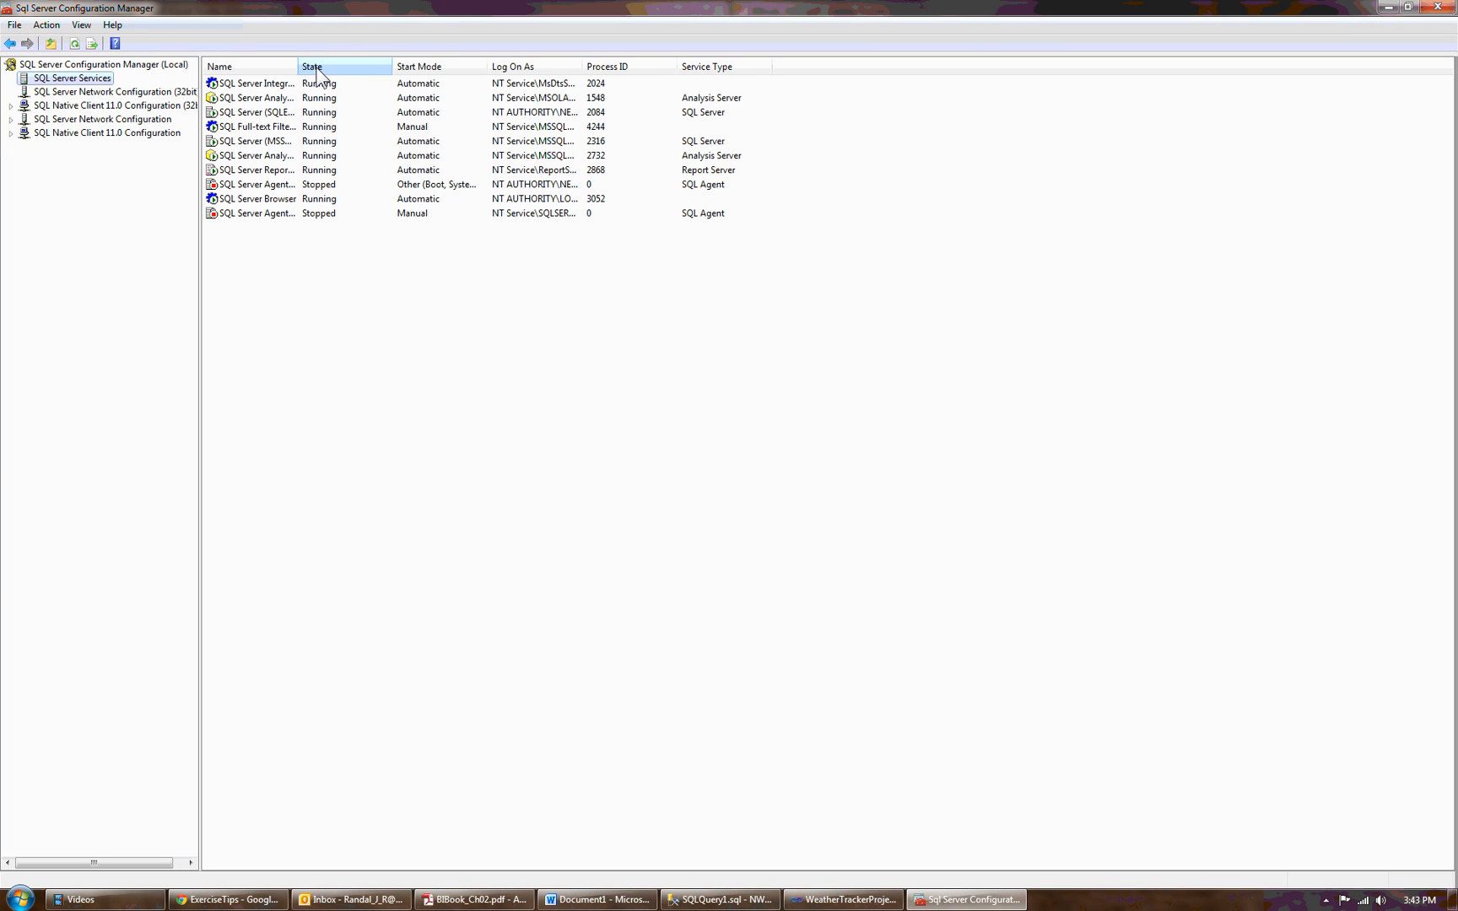
drag(298, 69, 563, 74)
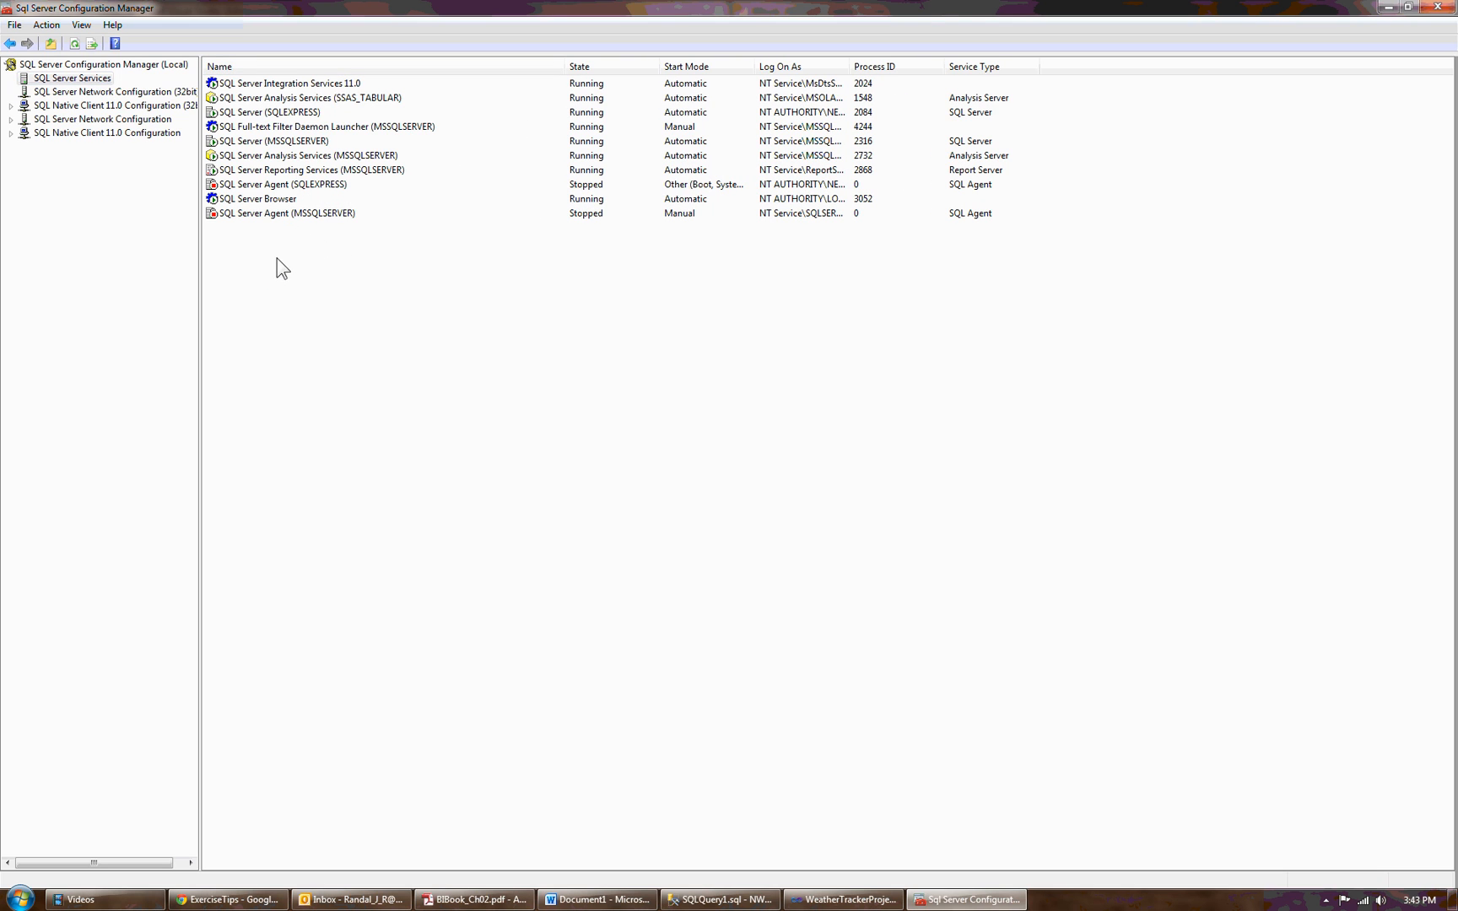
click(278, 157)
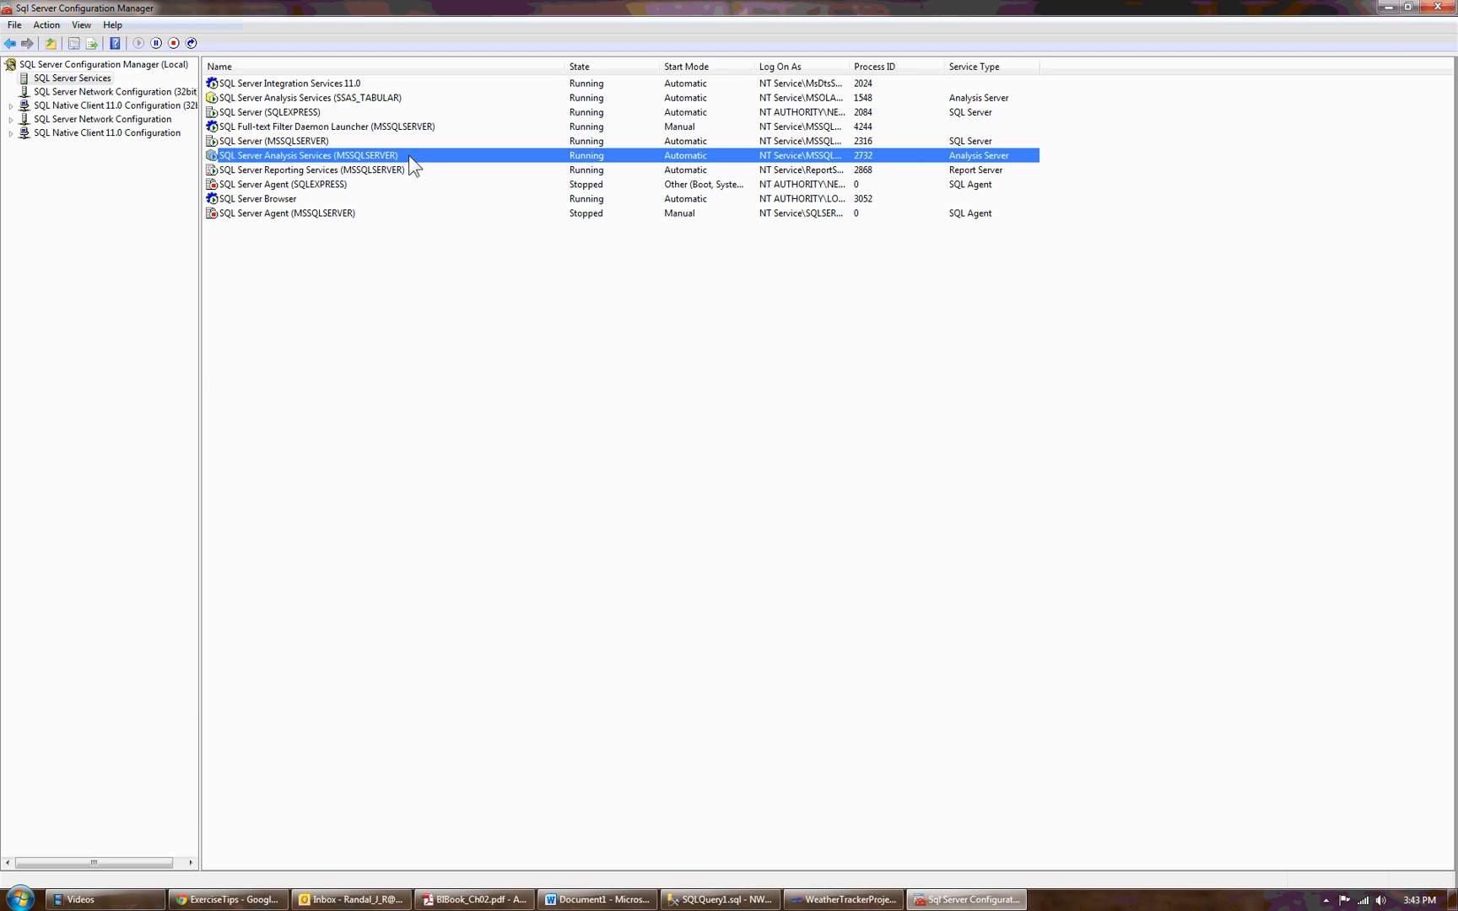
click(1387, 7)
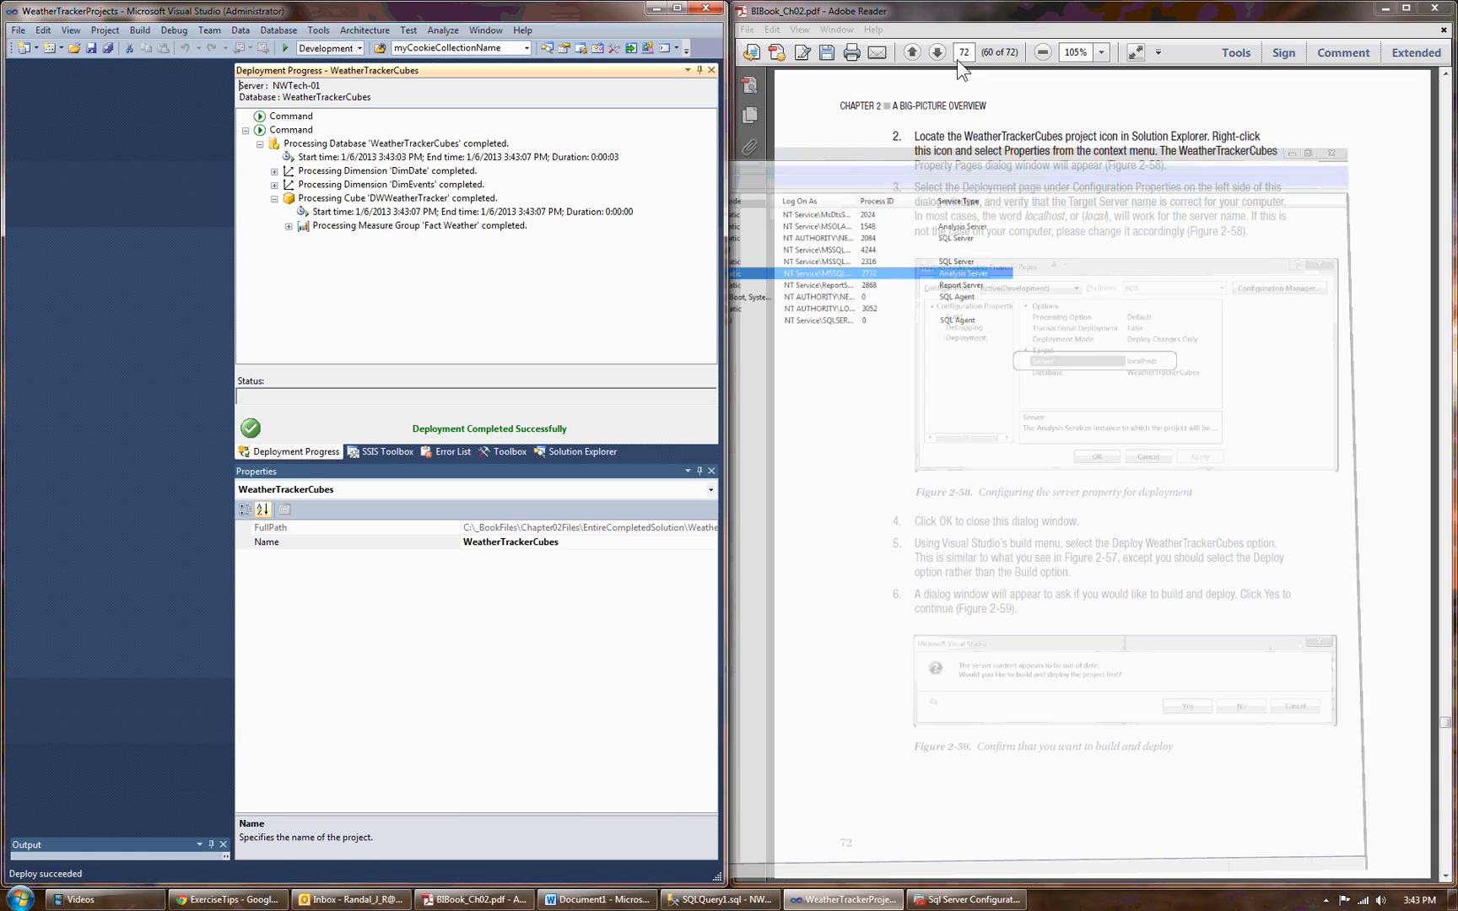
Go through the WeatherTrackerCubes data source, data source view and dimension files, and return to the deployment progress report.
click(558, 451)
click(353, 175)
click(374, 202)
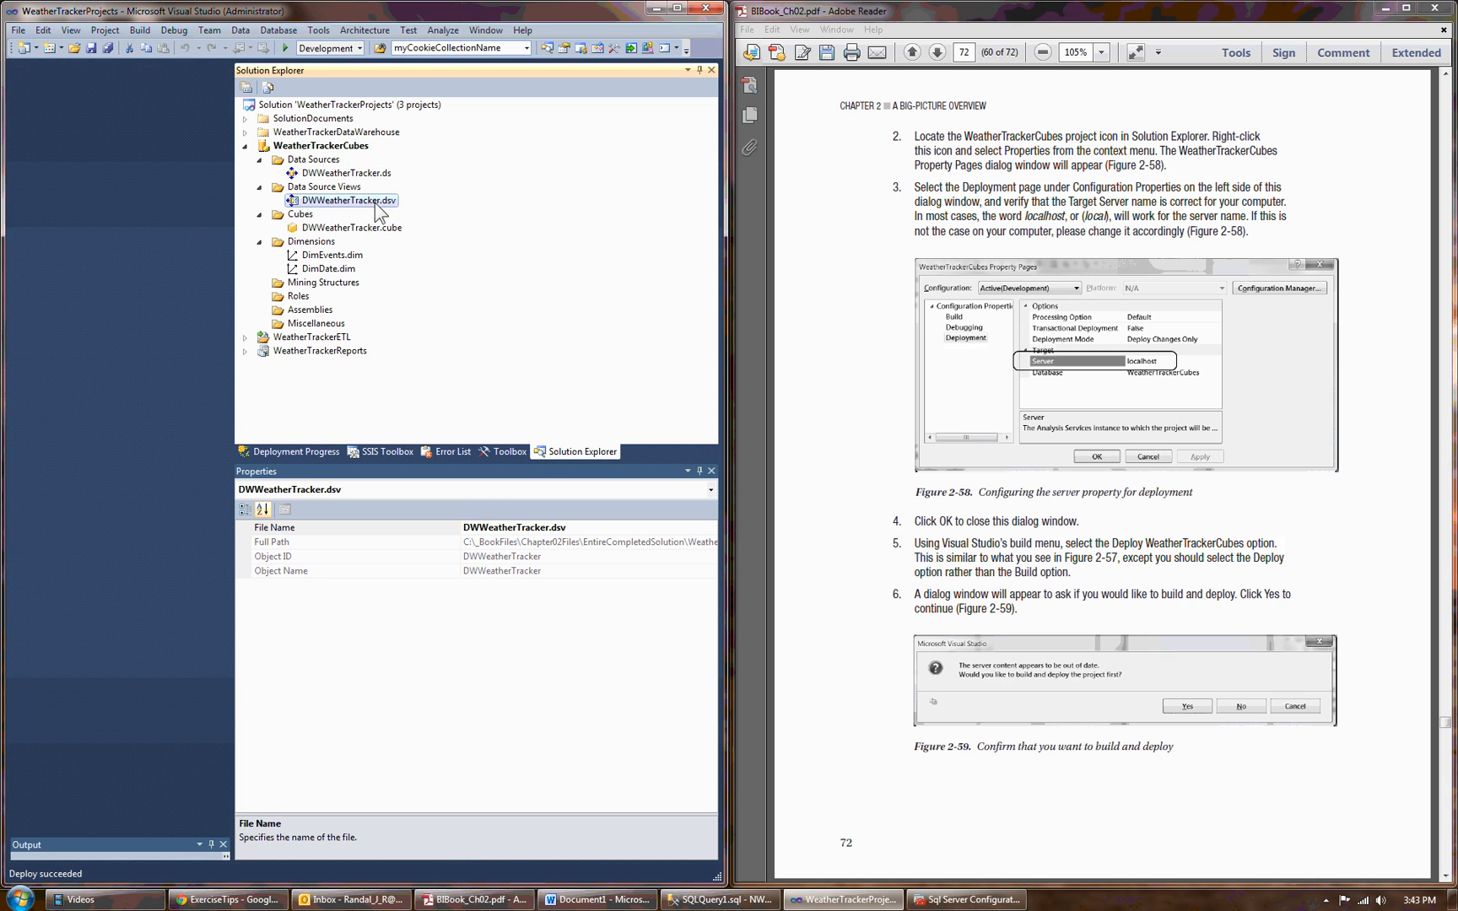
drag(347, 259, 349, 268)
click(504, 493)
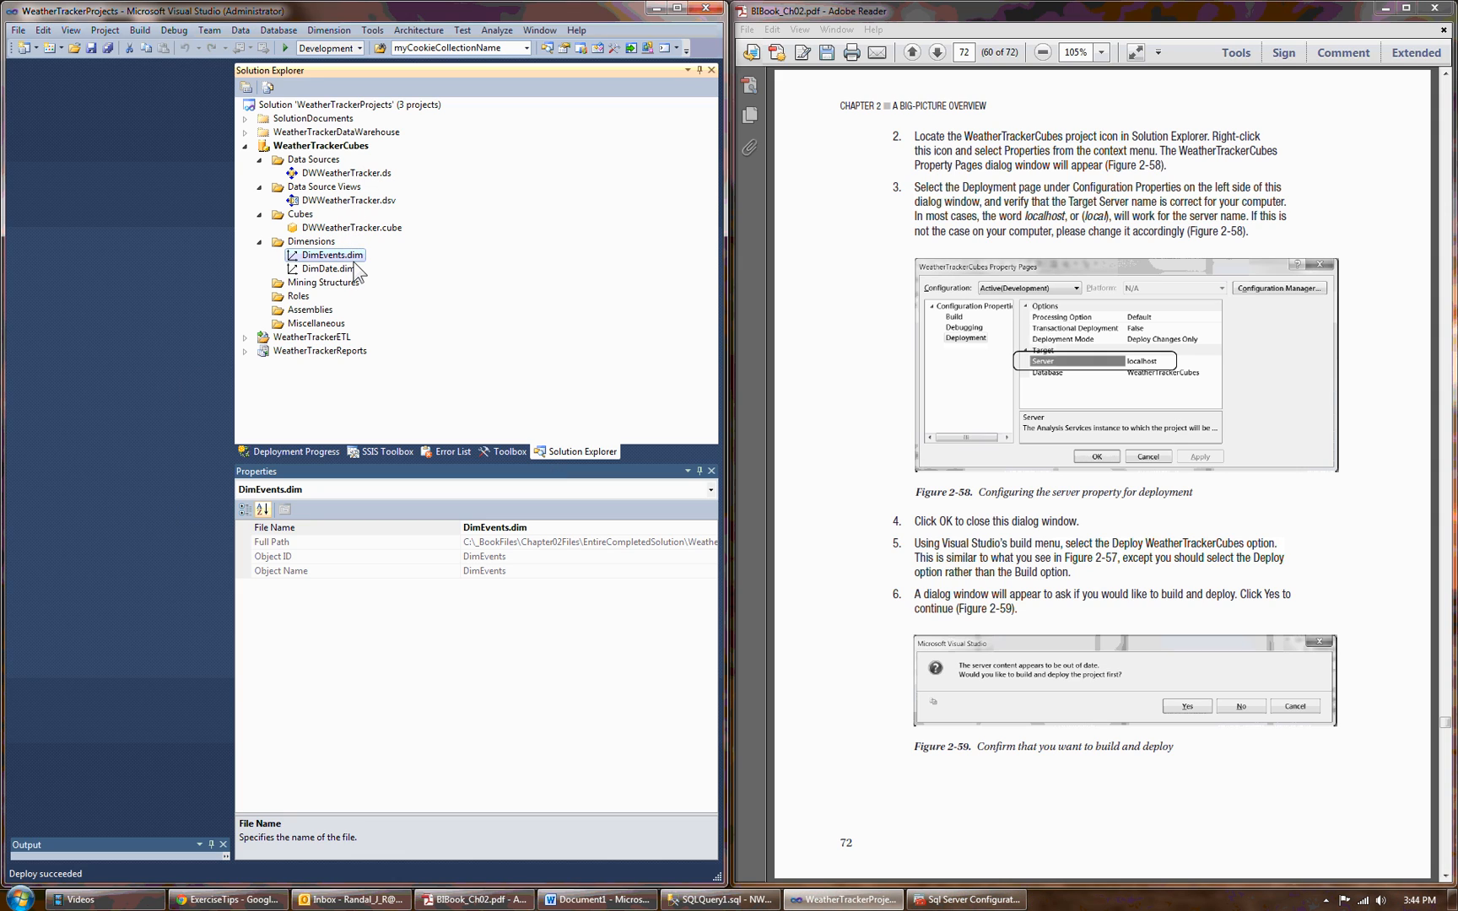
click(304, 452)
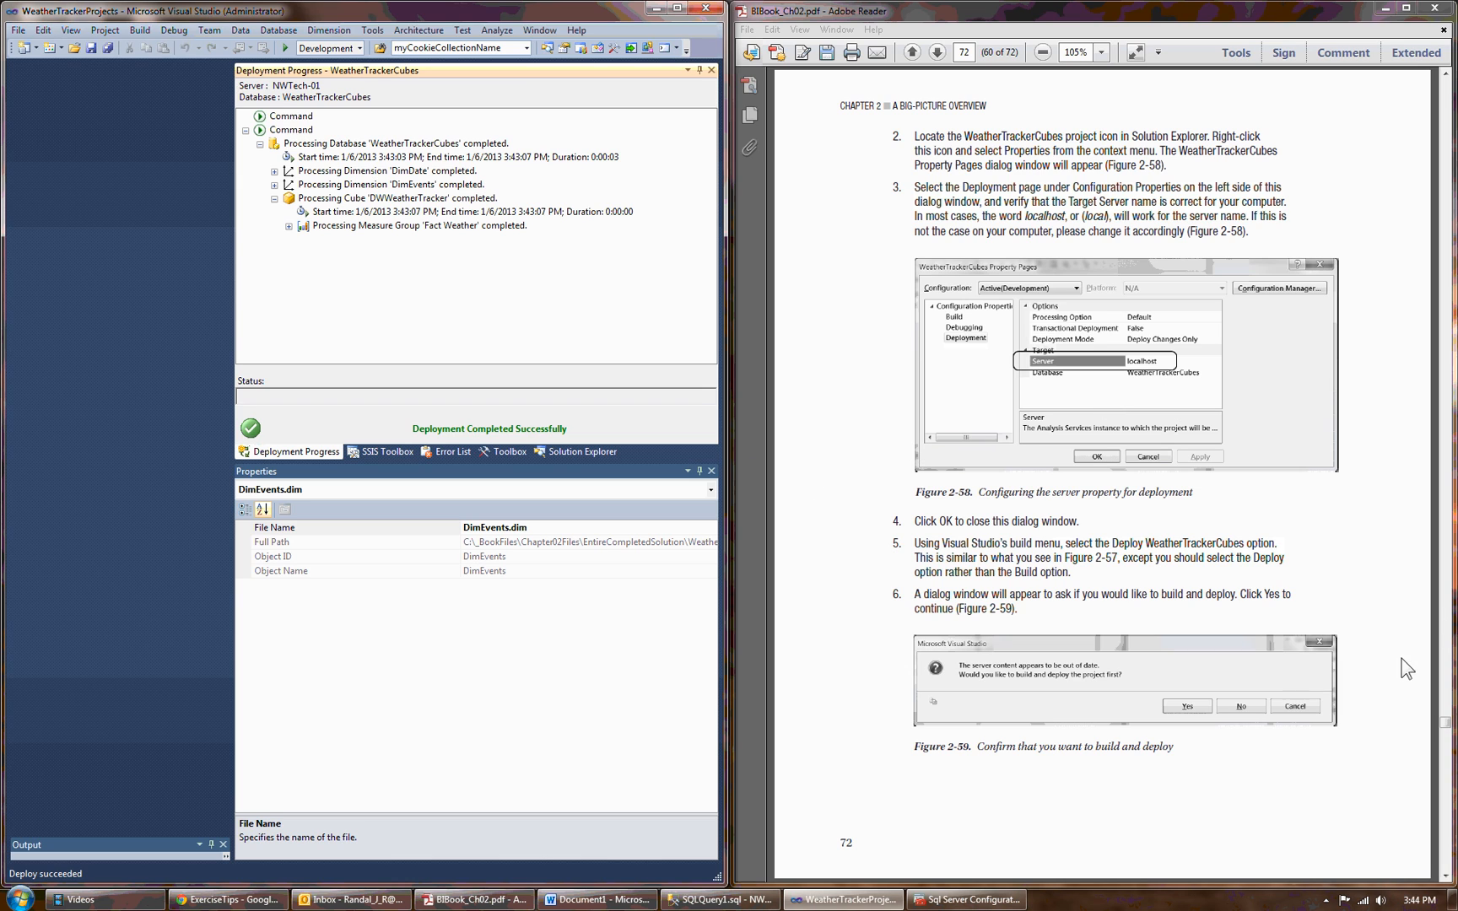
Turn the exercise PDF to page 74, and select DWWeatherTracker.cube in the project tree.
click(1445, 878)
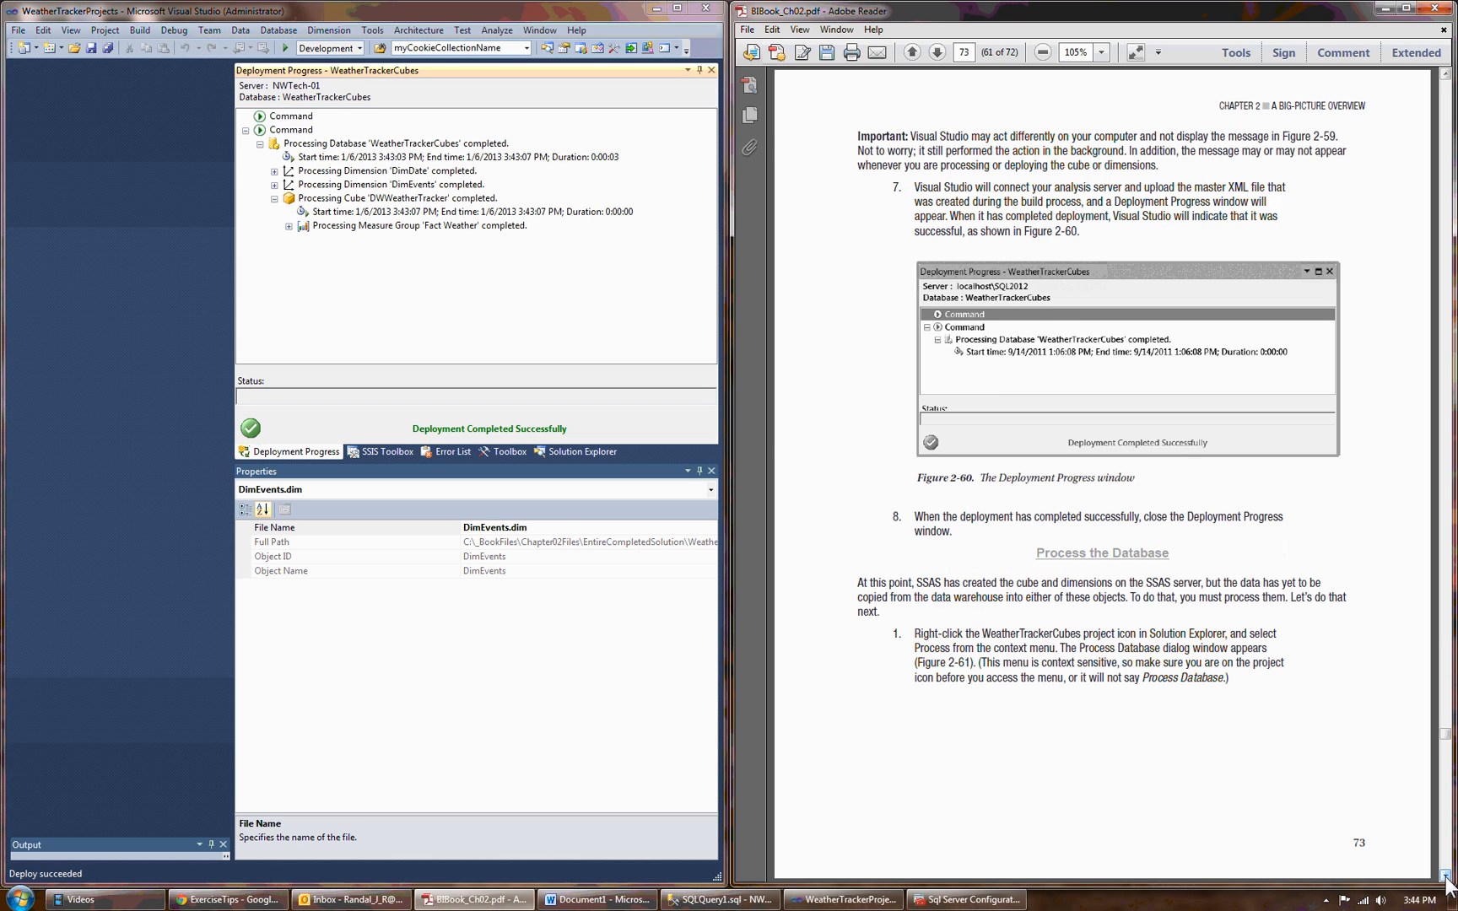
click(1445, 877)
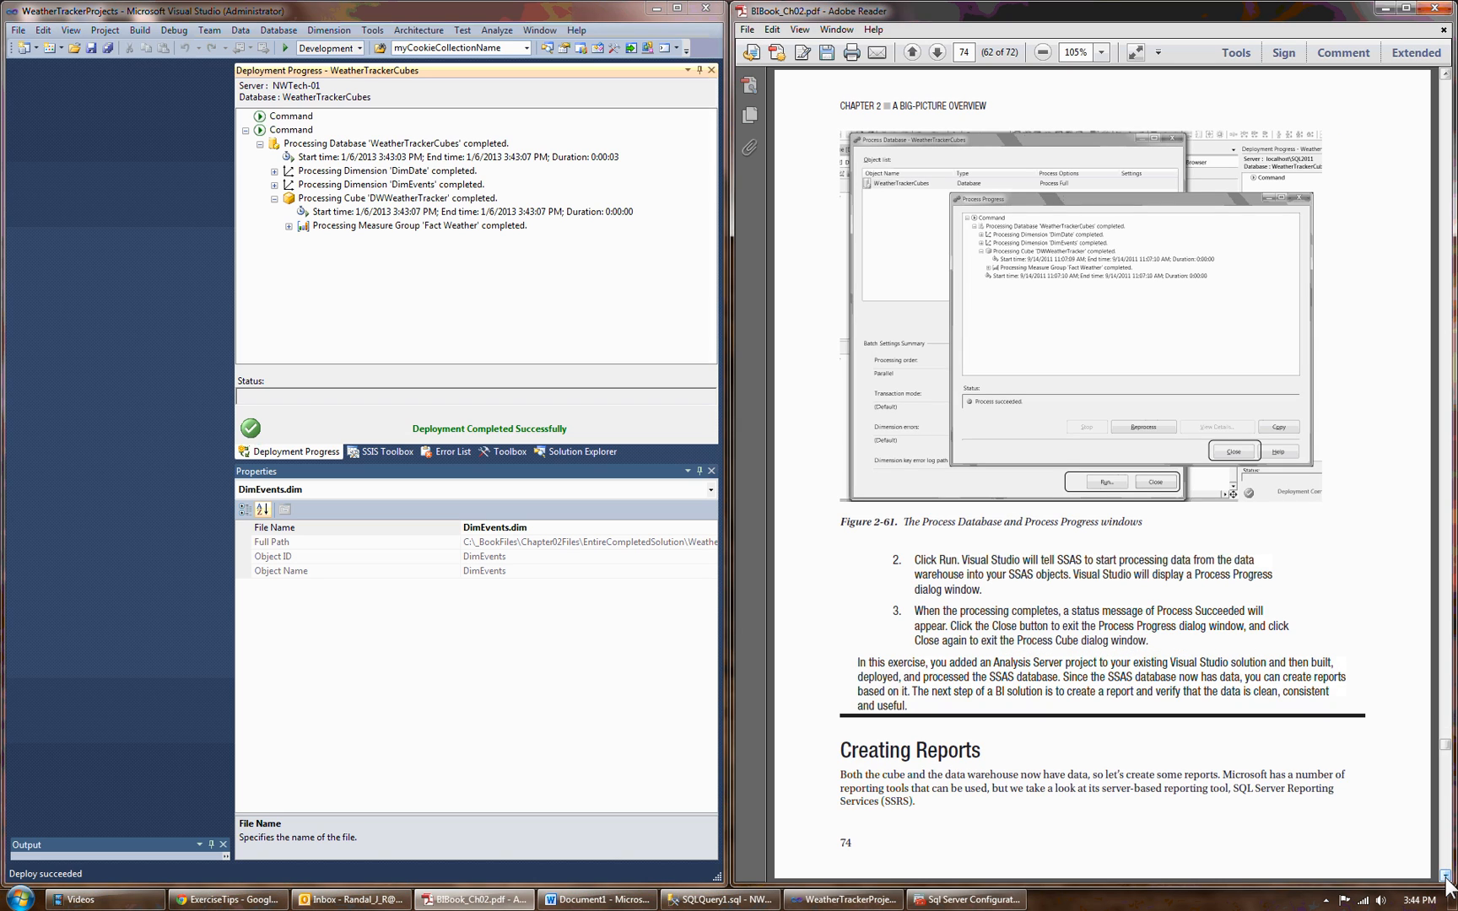
click(568, 453)
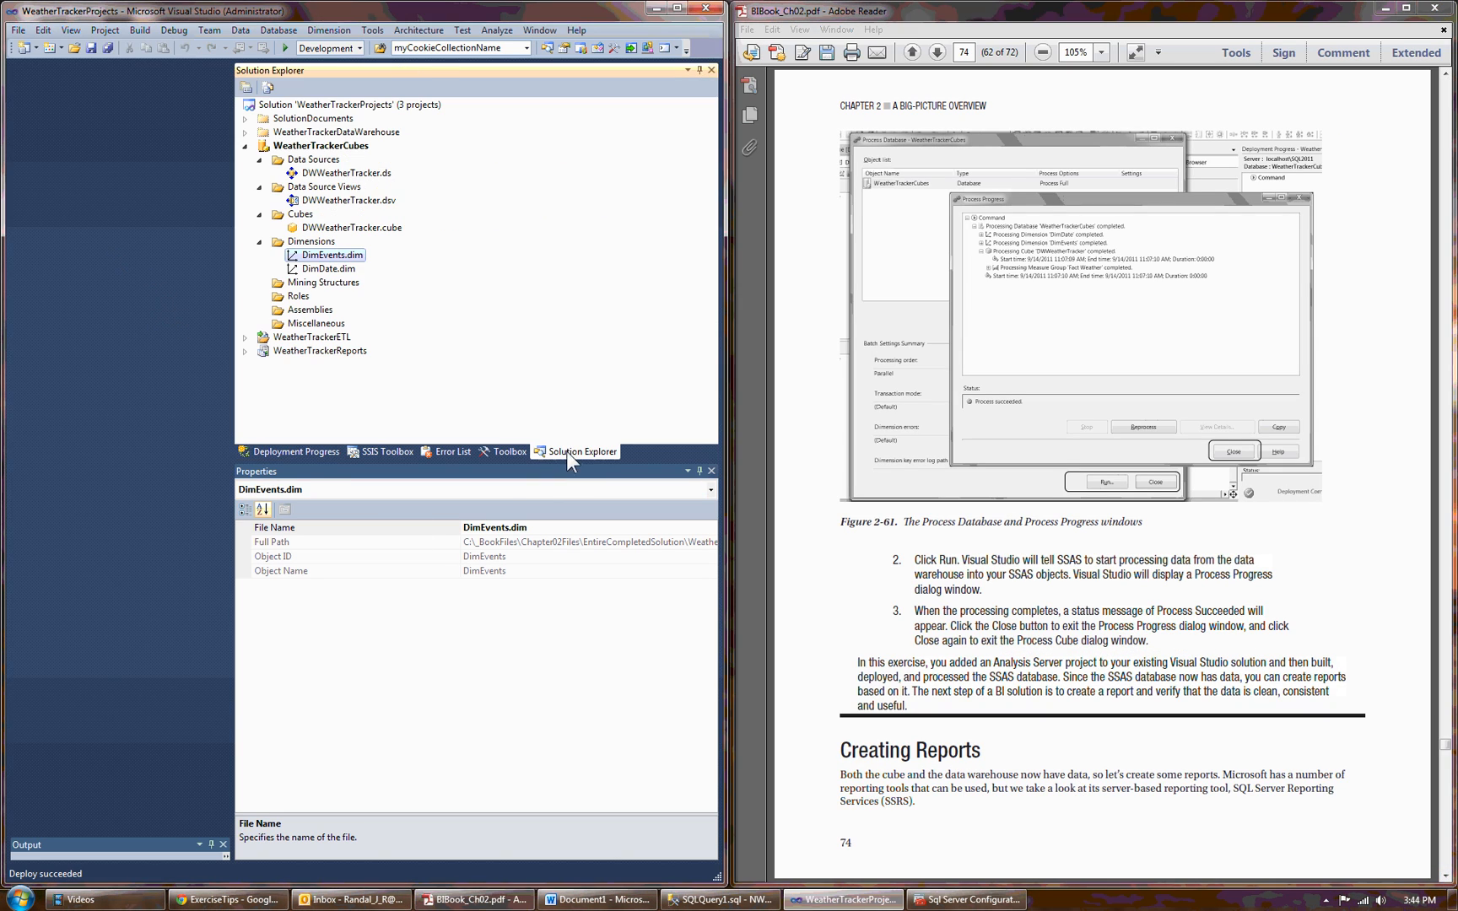
click(337, 227)
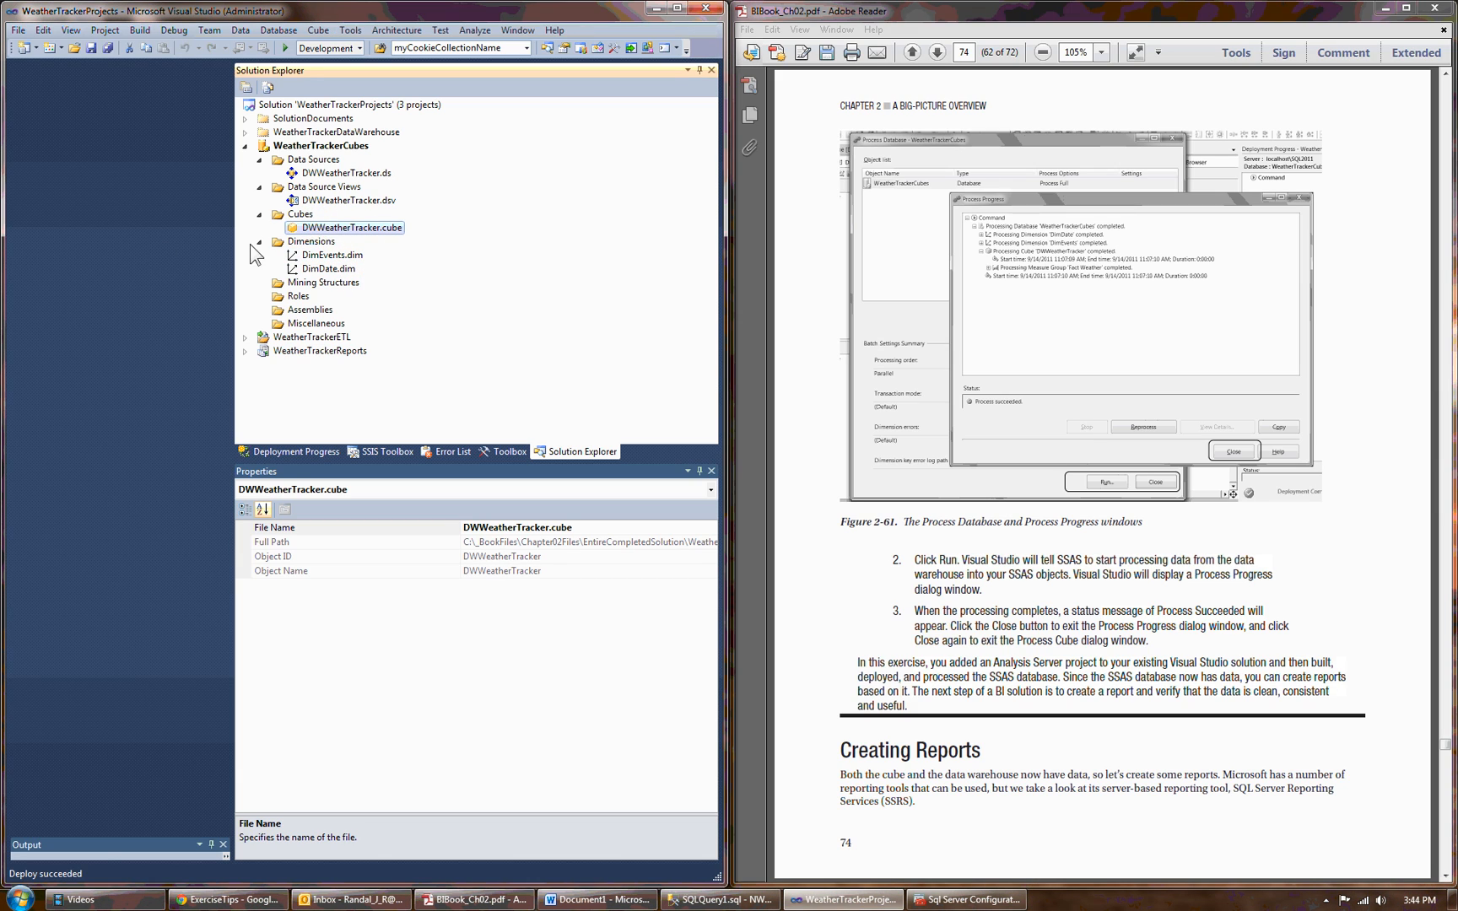
key(F2)
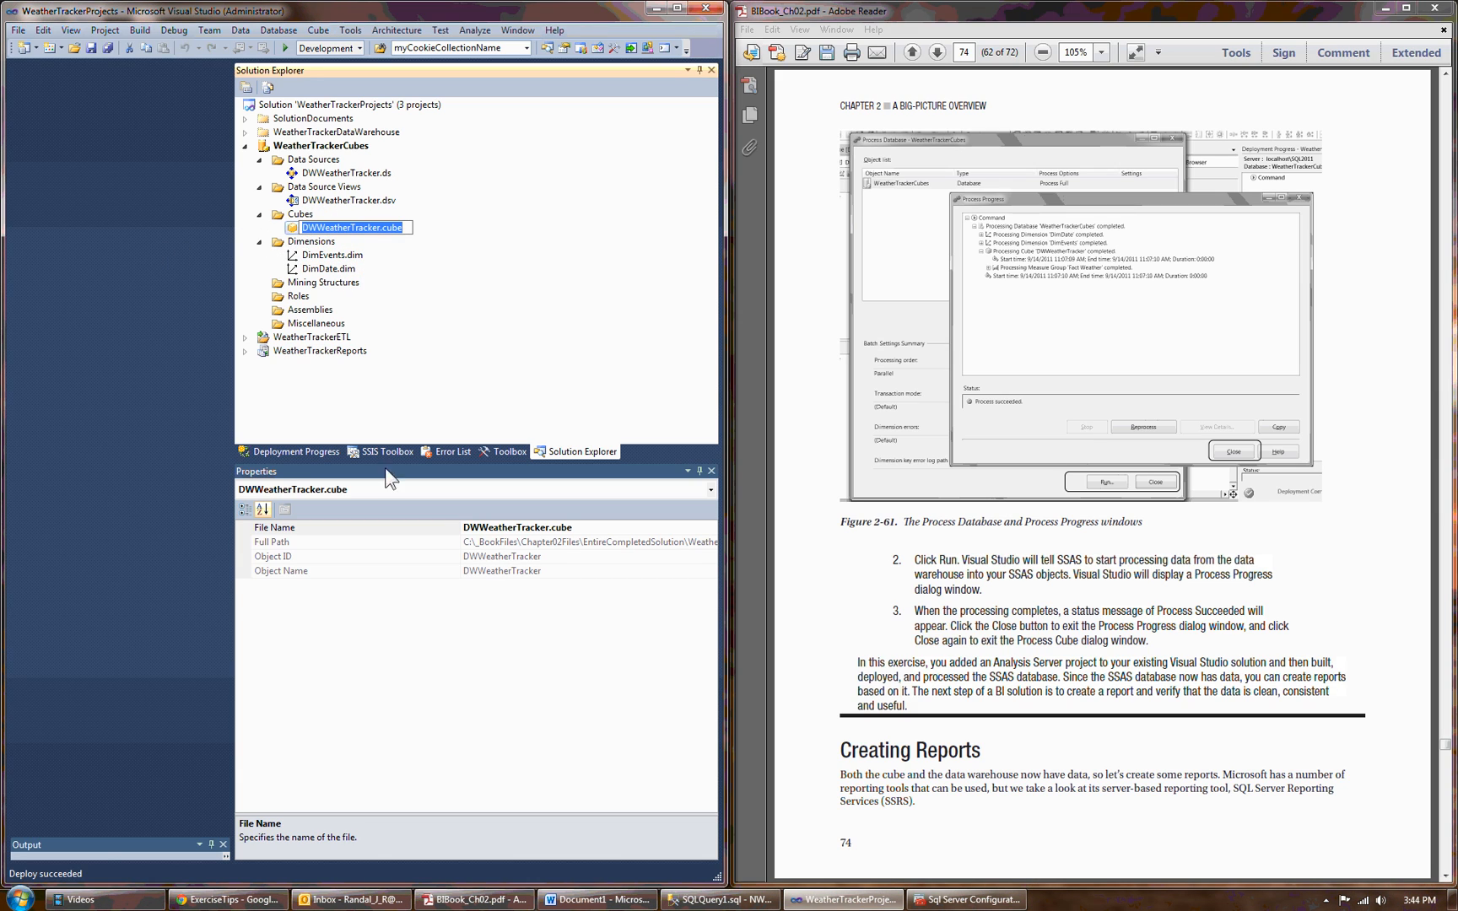
Switch to SQL Server Management Studio, connect to Analysis Services on NWTECH-01, and expand that server's databases.
click(693, 900)
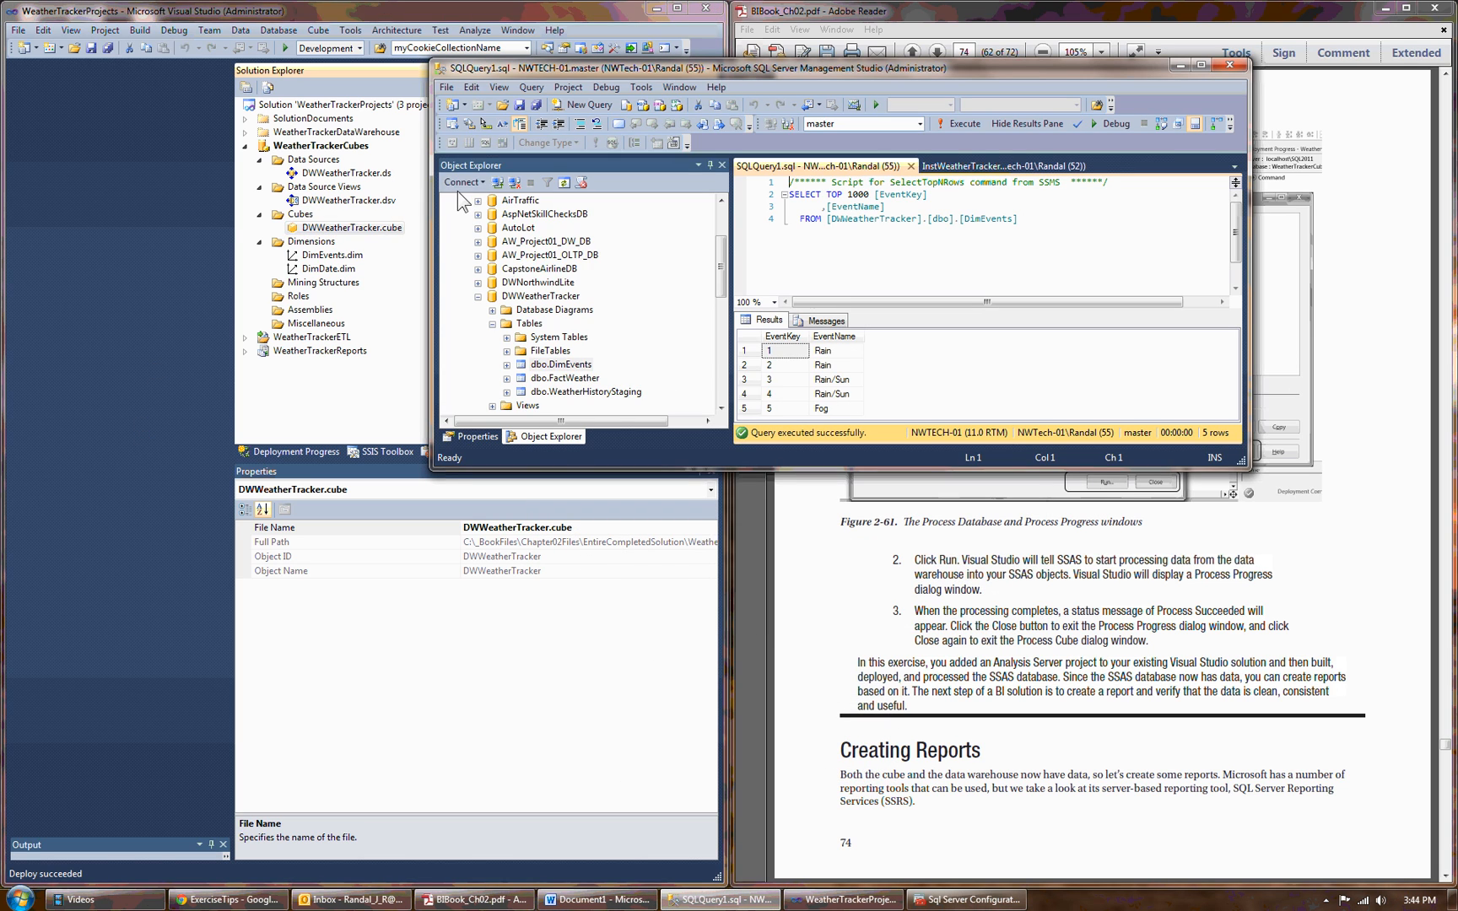
click(462, 182)
click(510, 218)
click(768, 475)
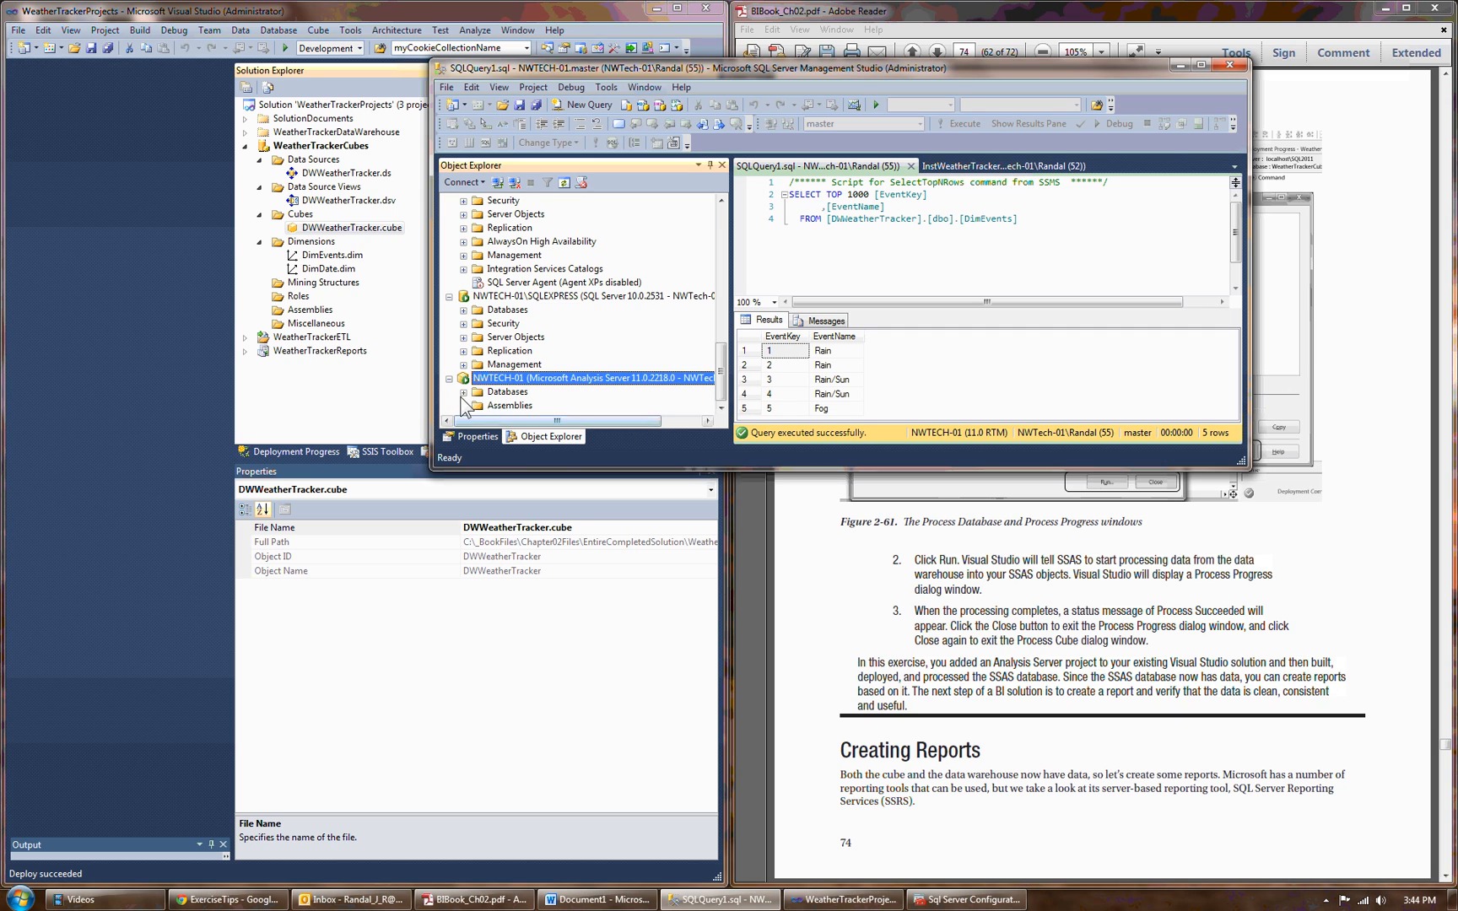
click(463, 392)
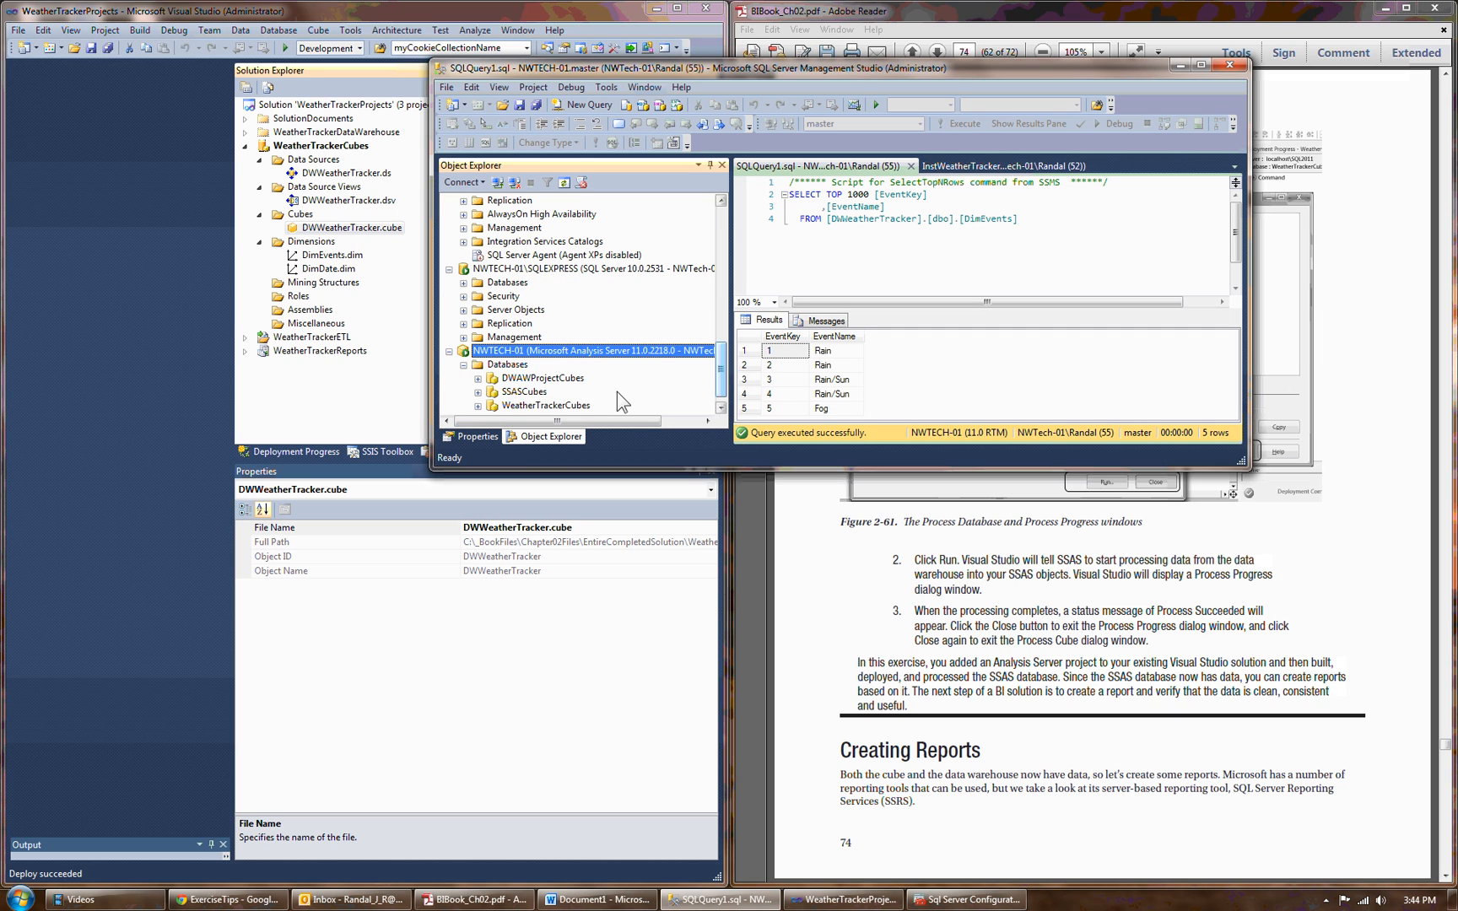
Browse the DWWeatherTracker cube of the WeatherTrackerCubes database and maximize the window.
click(478, 406)
click(533, 309)
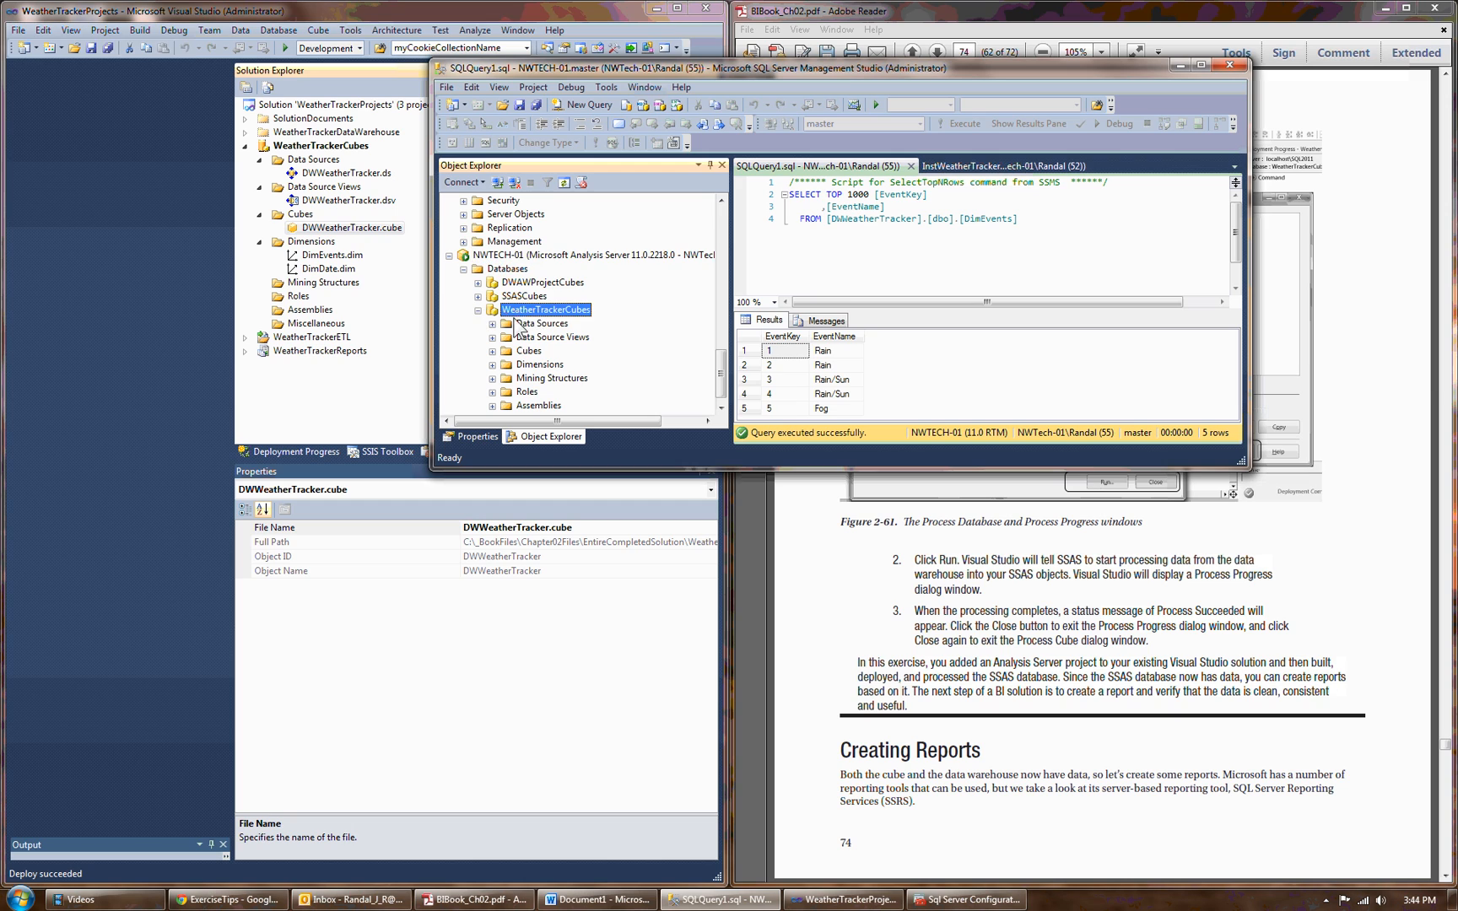
click(492, 350)
right_click(534, 364)
key(Escape)
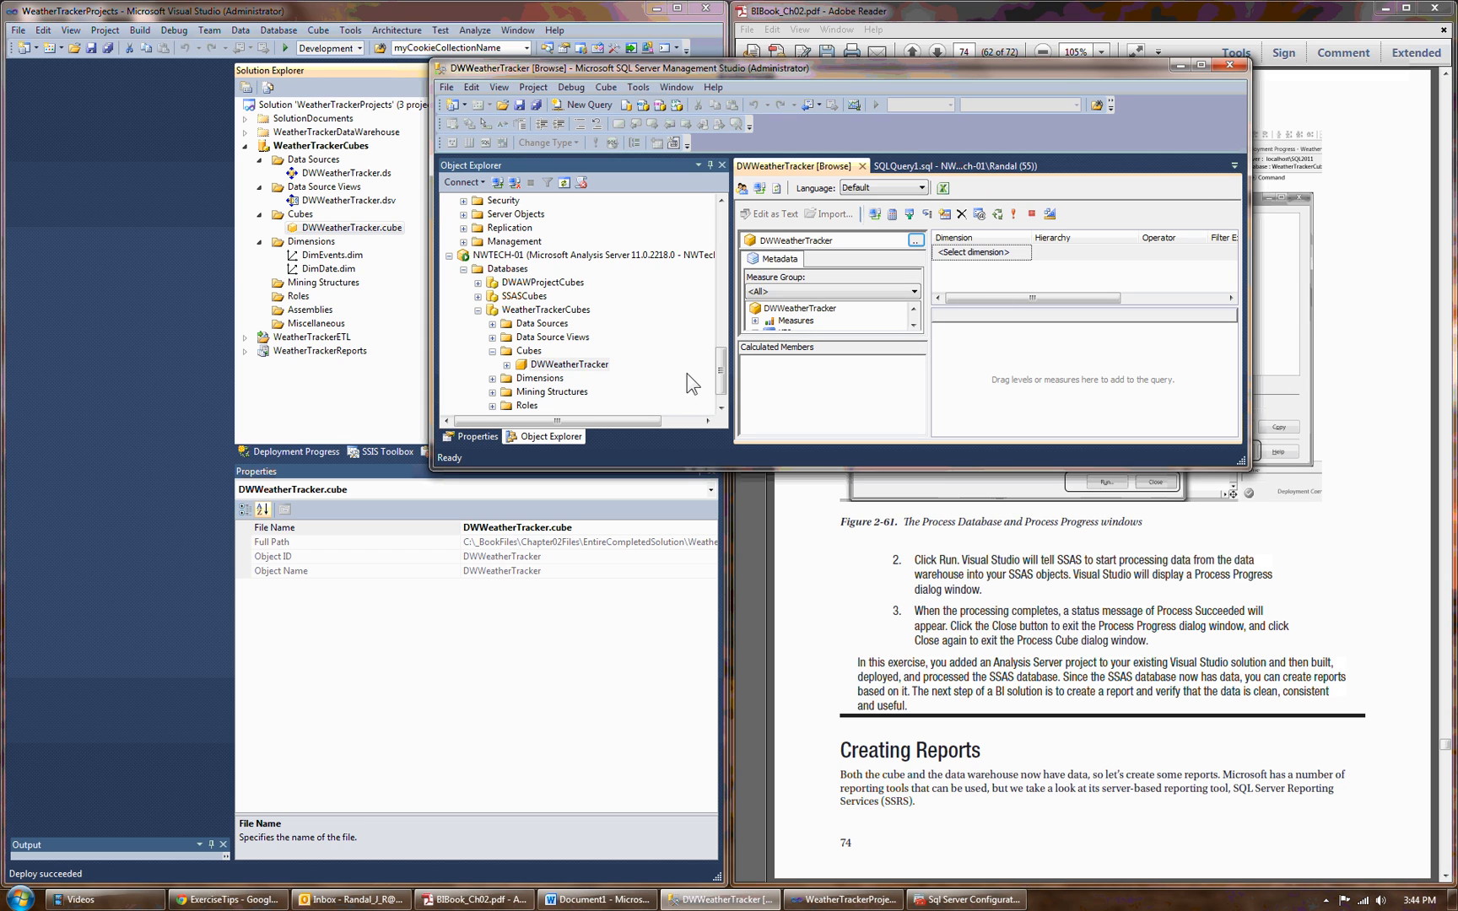
click(1199, 66)
Add the Fact Weather Count measure and DimDate's EventDate to the cube query, and widen the EventDate column to fit its dates.
click(321, 257)
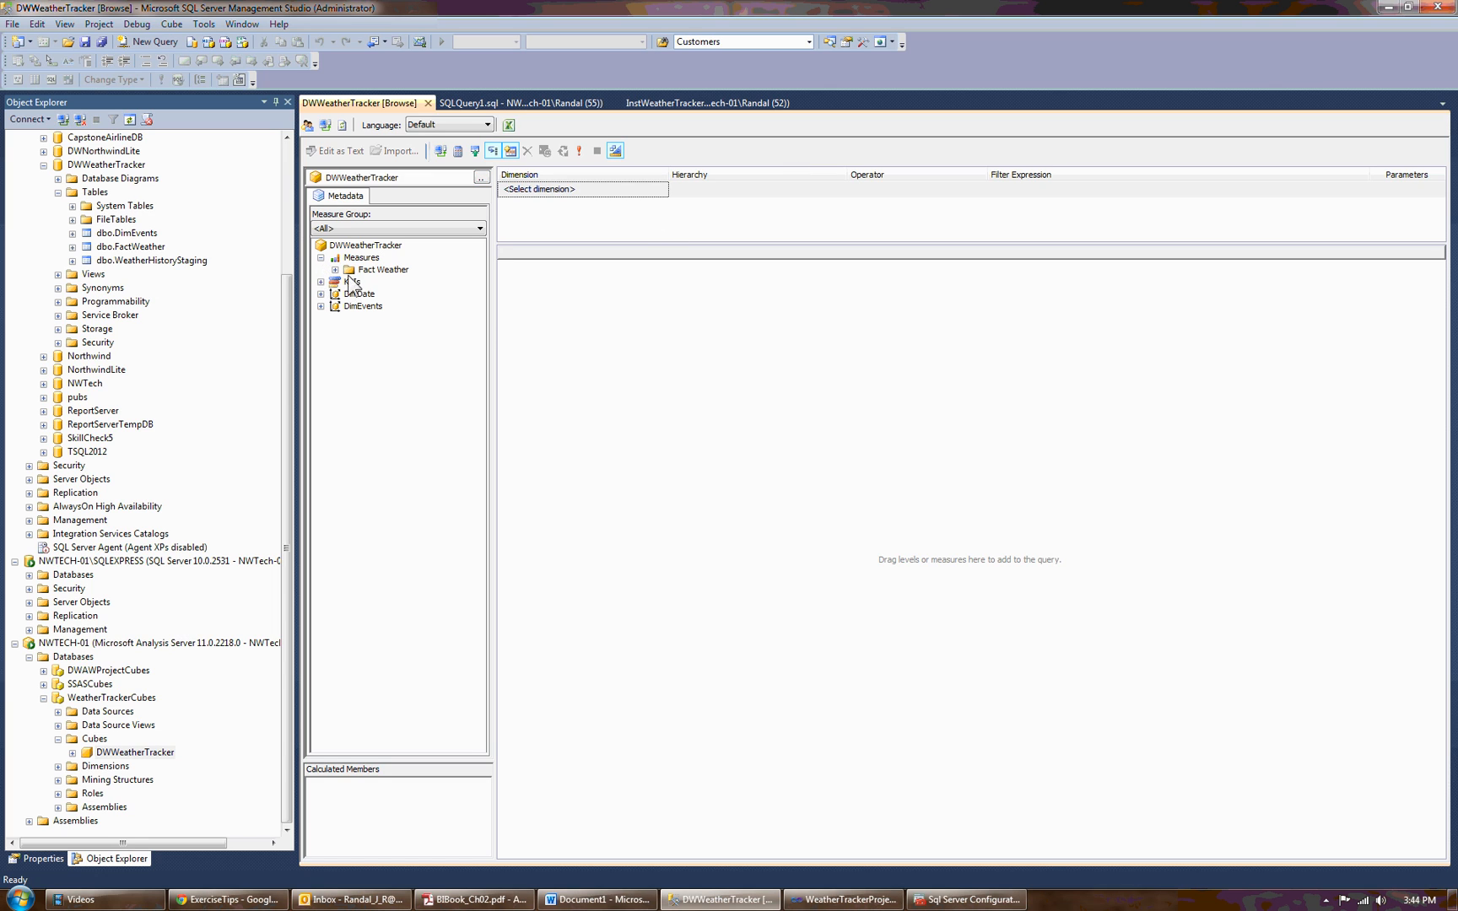
click(335, 269)
drag(410, 281, 667, 309)
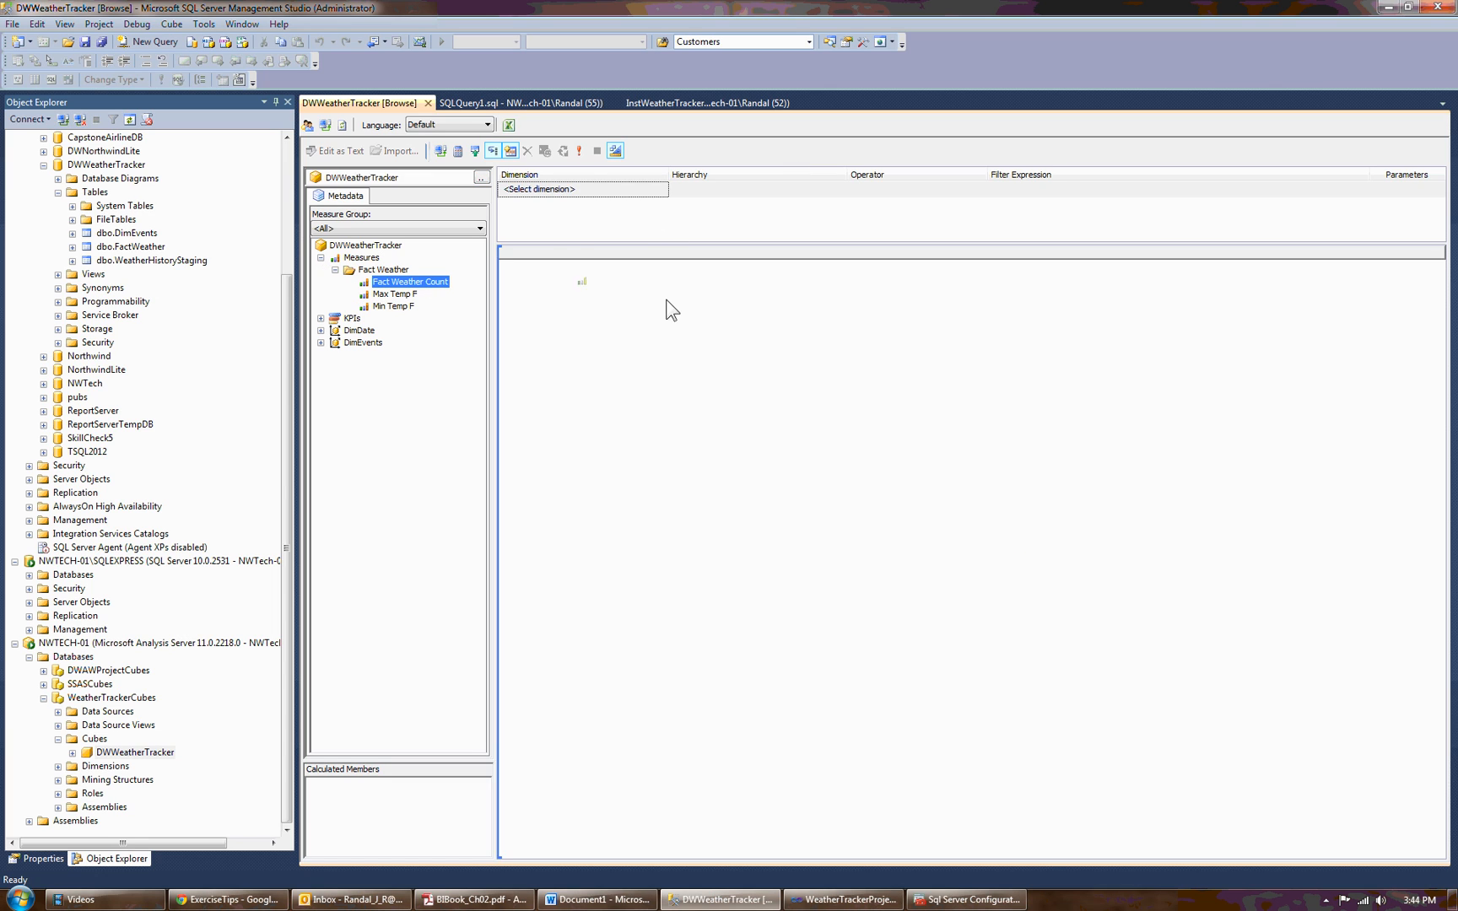
click(321, 330)
drag(377, 341, 514, 334)
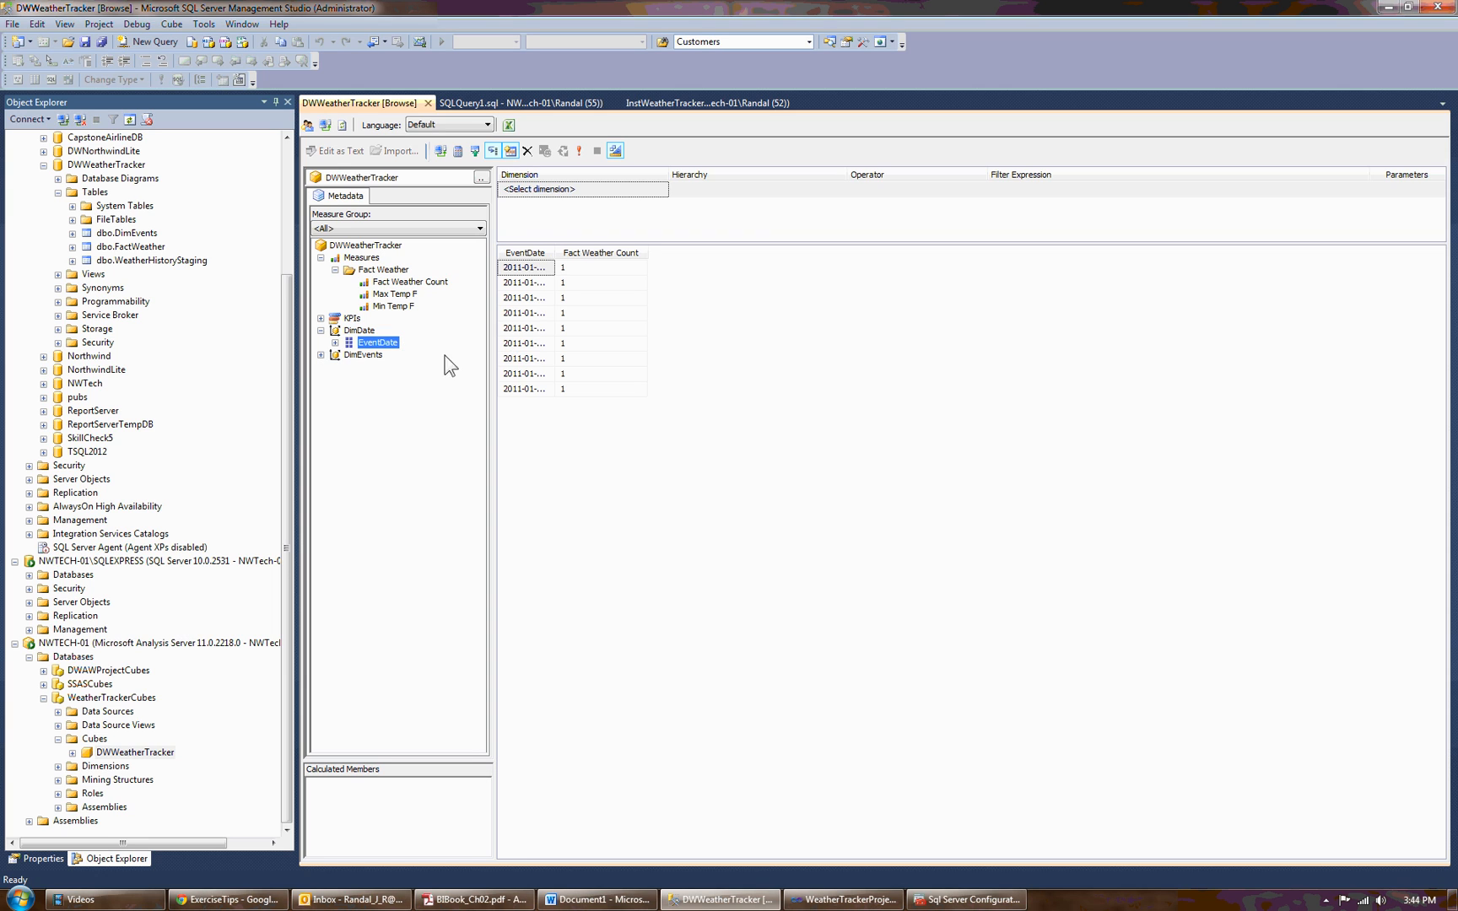
double_click(555, 251)
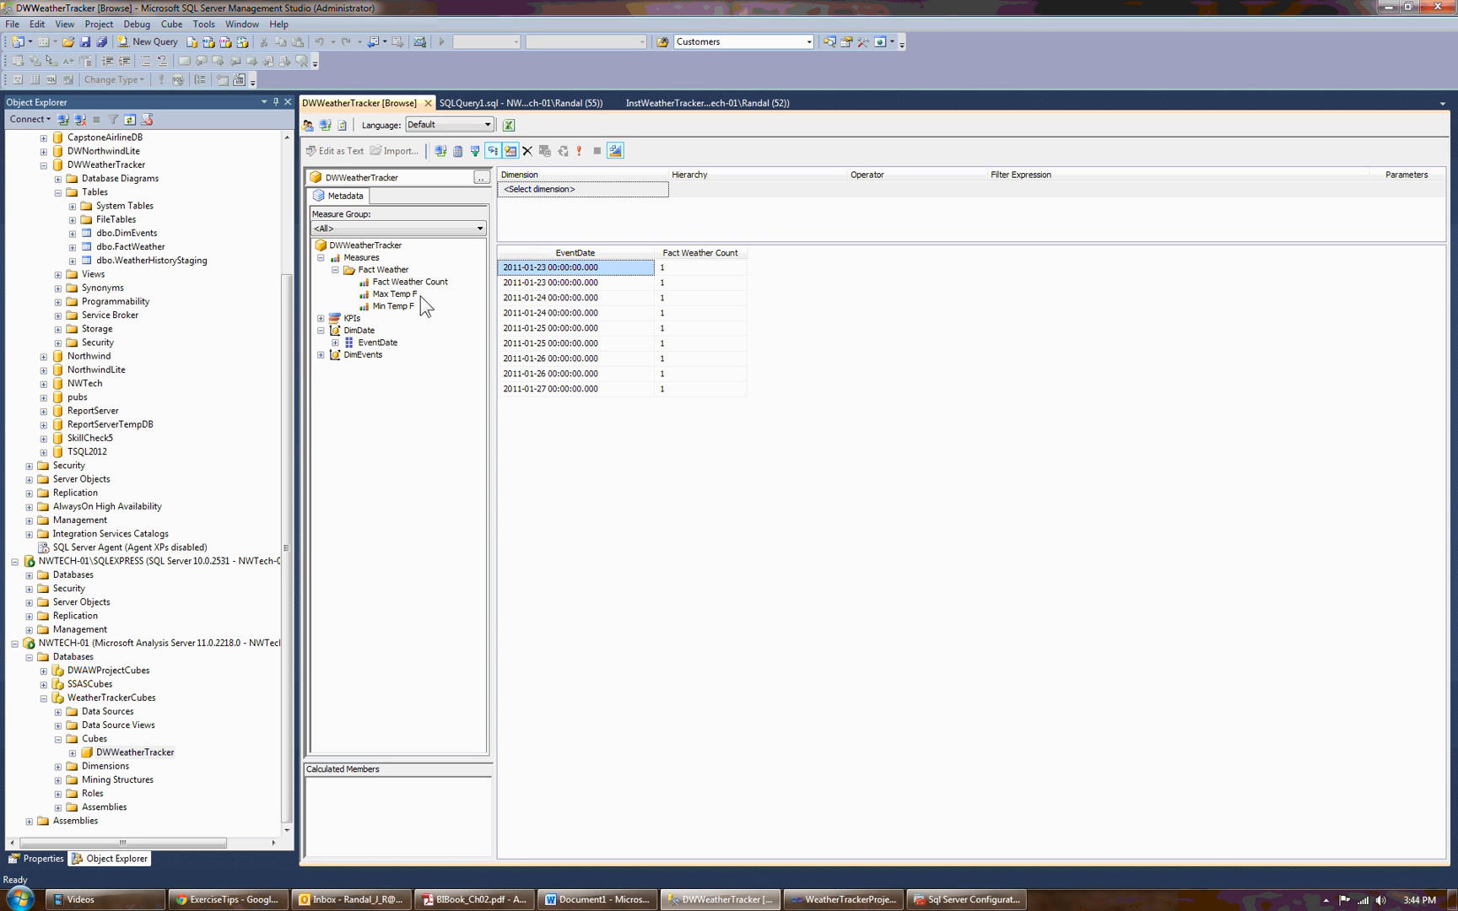
Replace Fact Weather Count with Max Temp F and Min Temp F in the query, fit the EventDate column, and minimize the window.
drag(680, 254, 672, 287)
drag(393, 305, 641, 315)
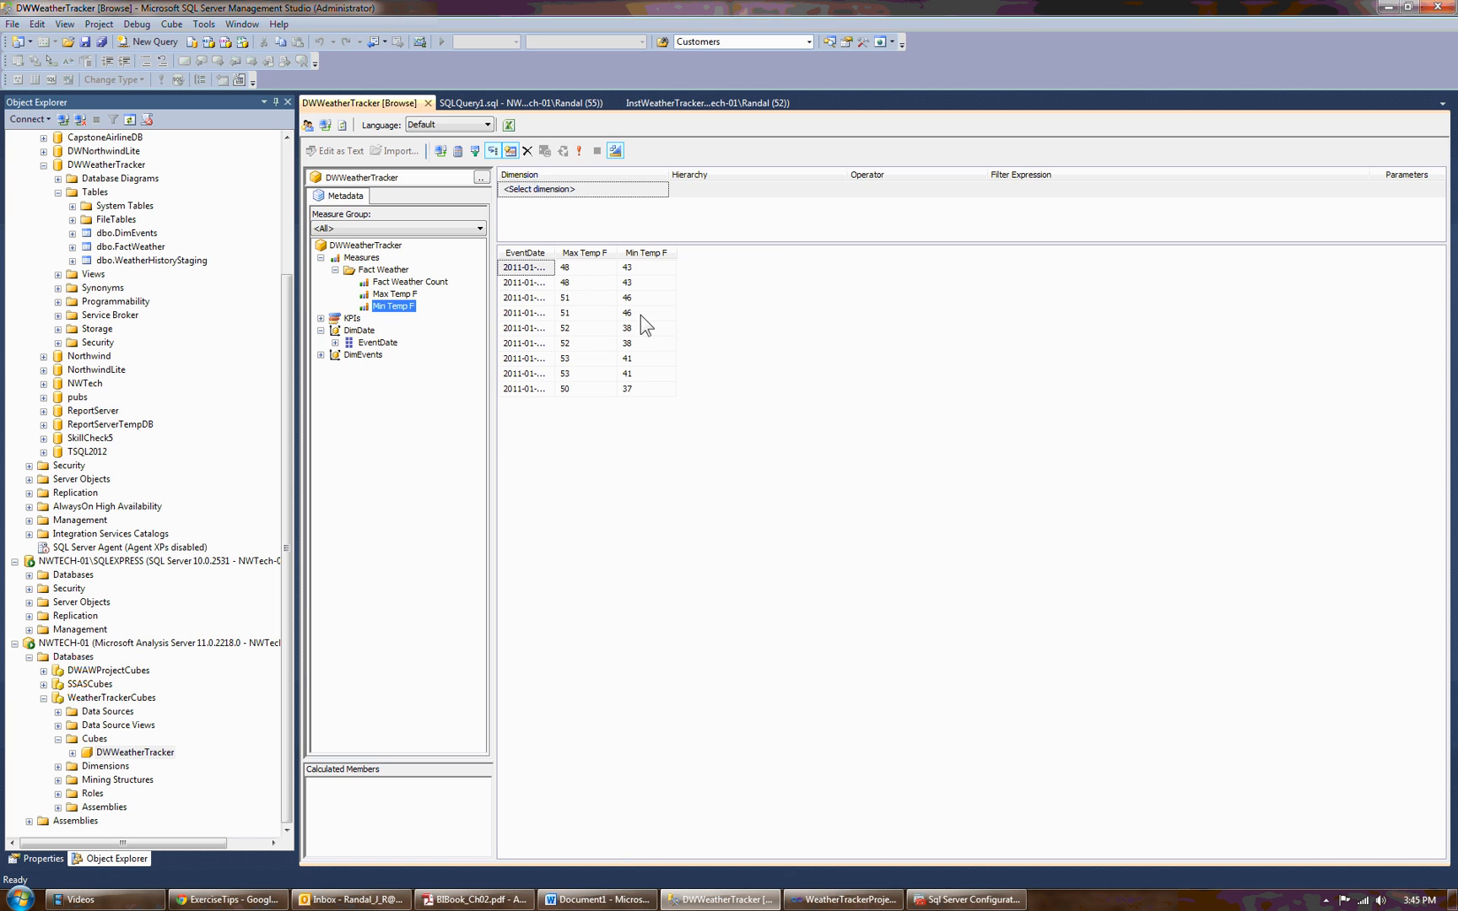
double_click(556, 252)
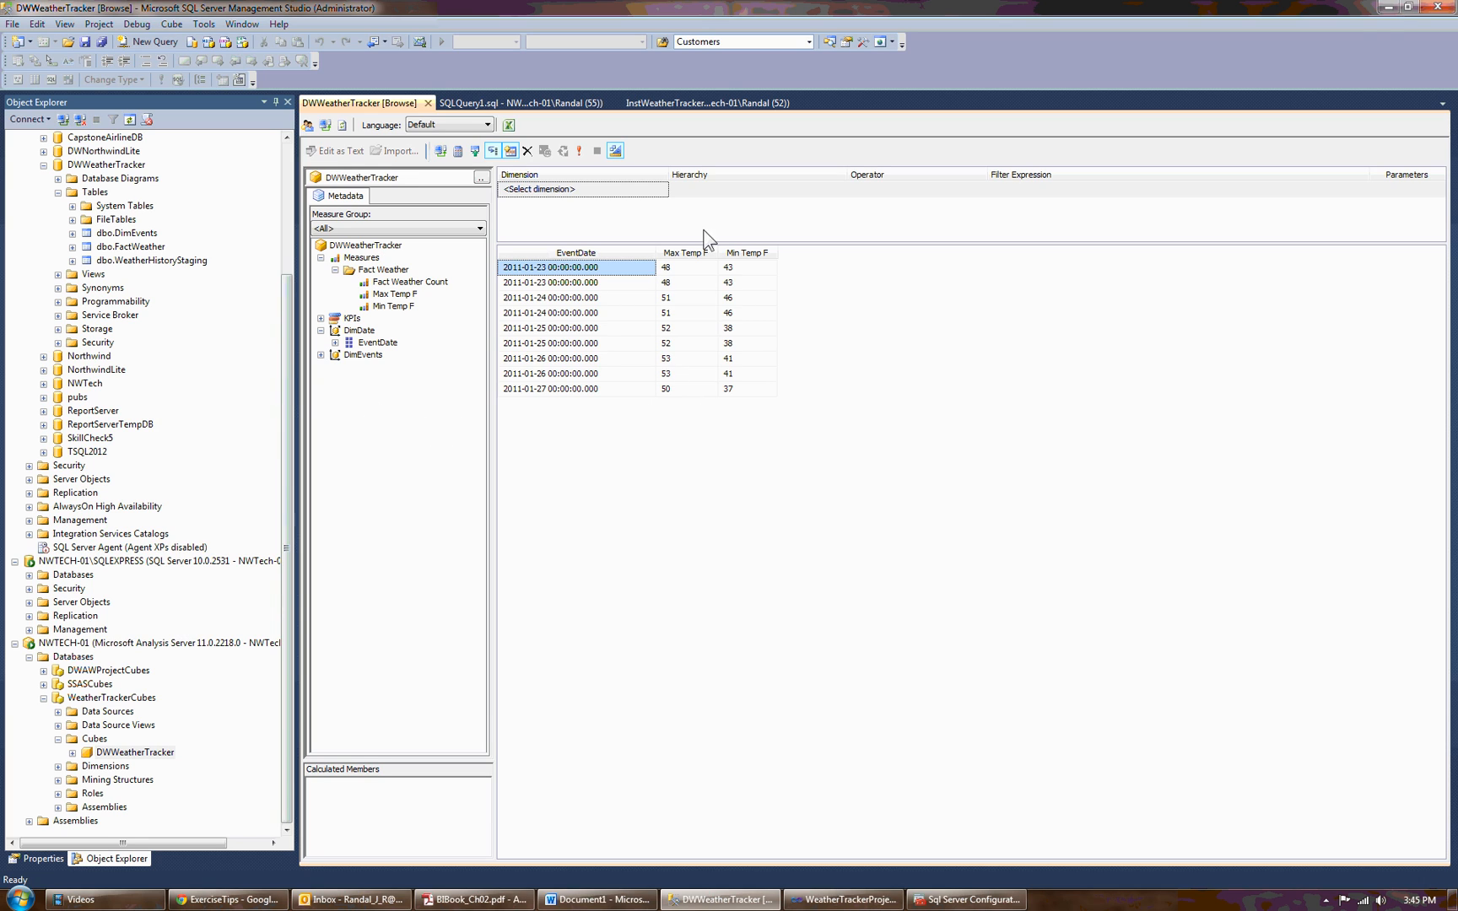
click(1388, 8)
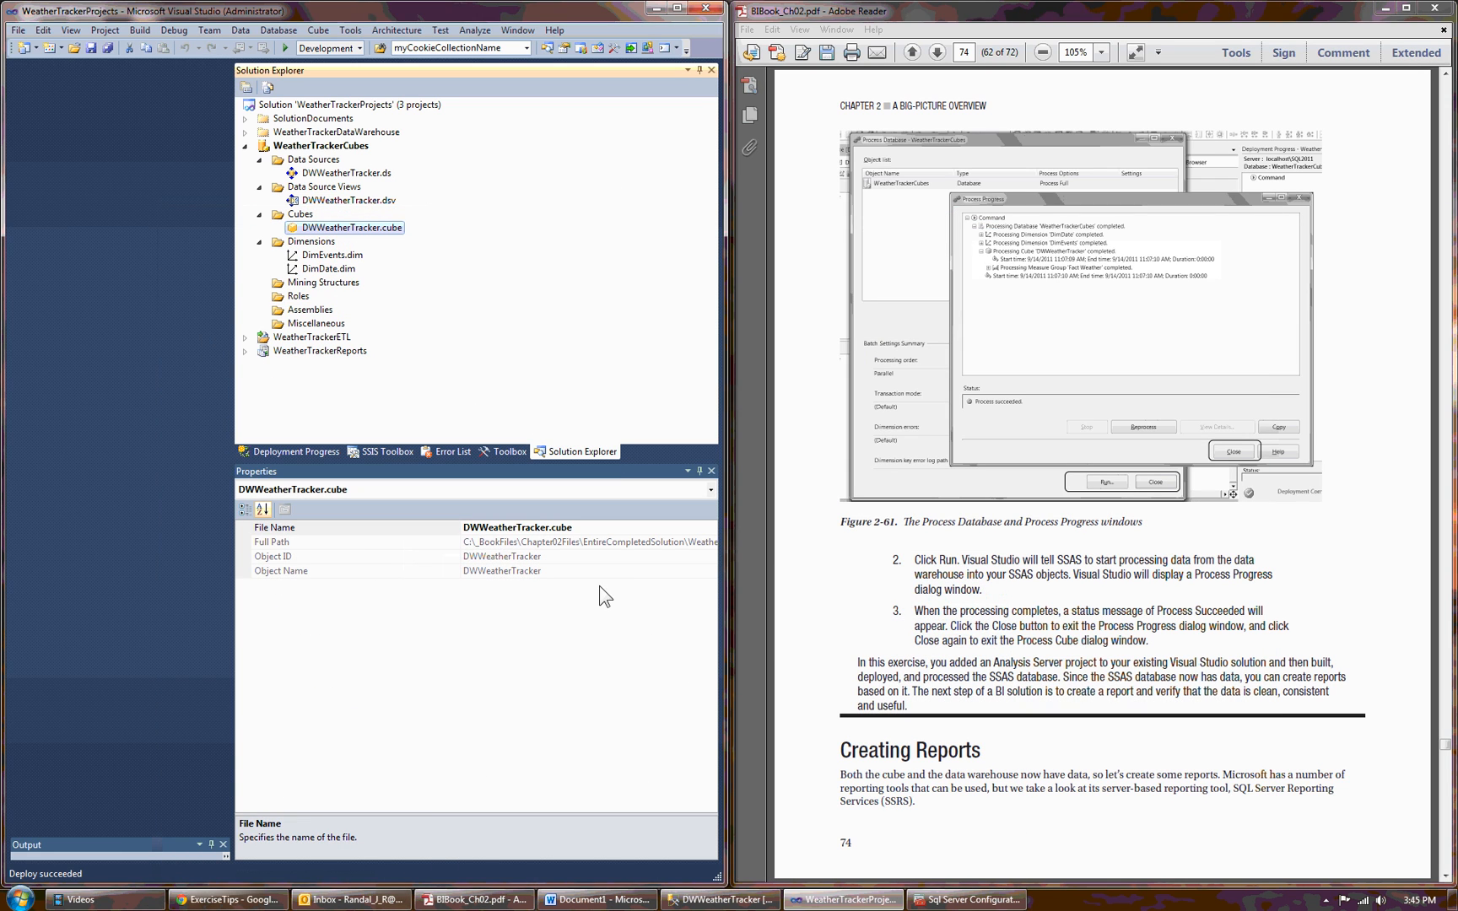